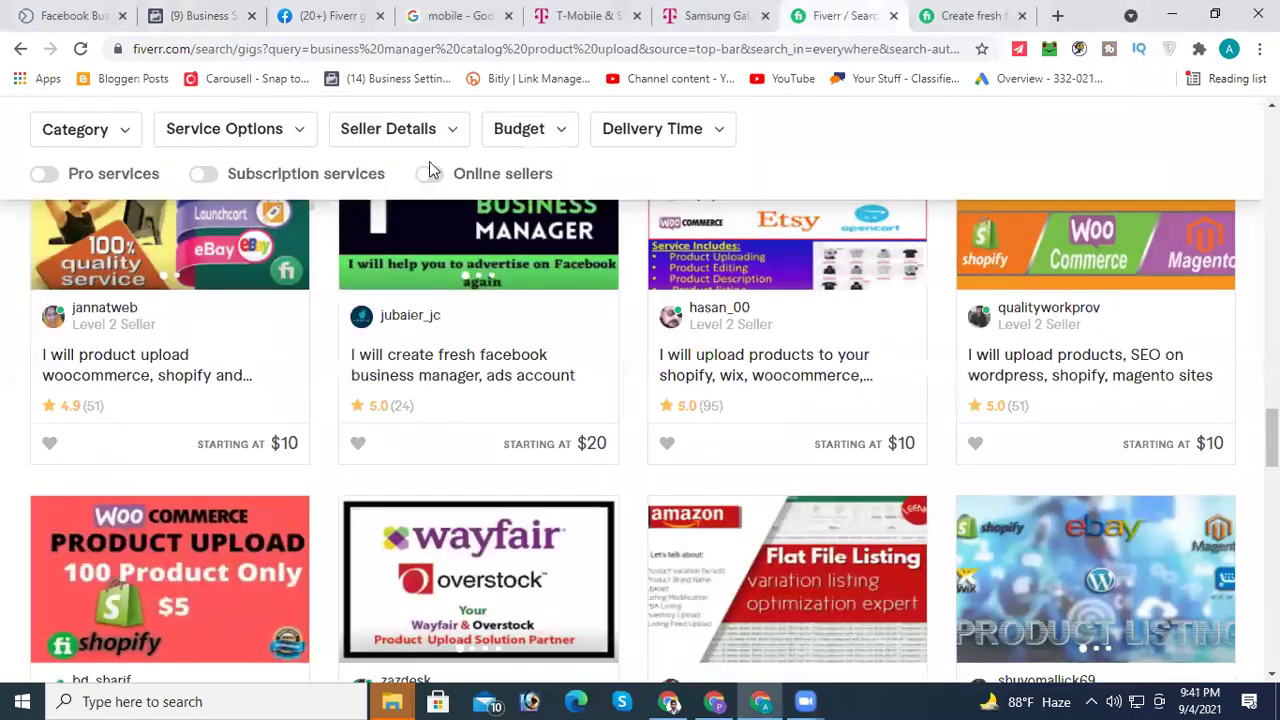
Step: Search the gigs for the suggested query "facebook pixel setup"
scroll(311, 228, down, 5)
scroll(316, 228, up, 10)
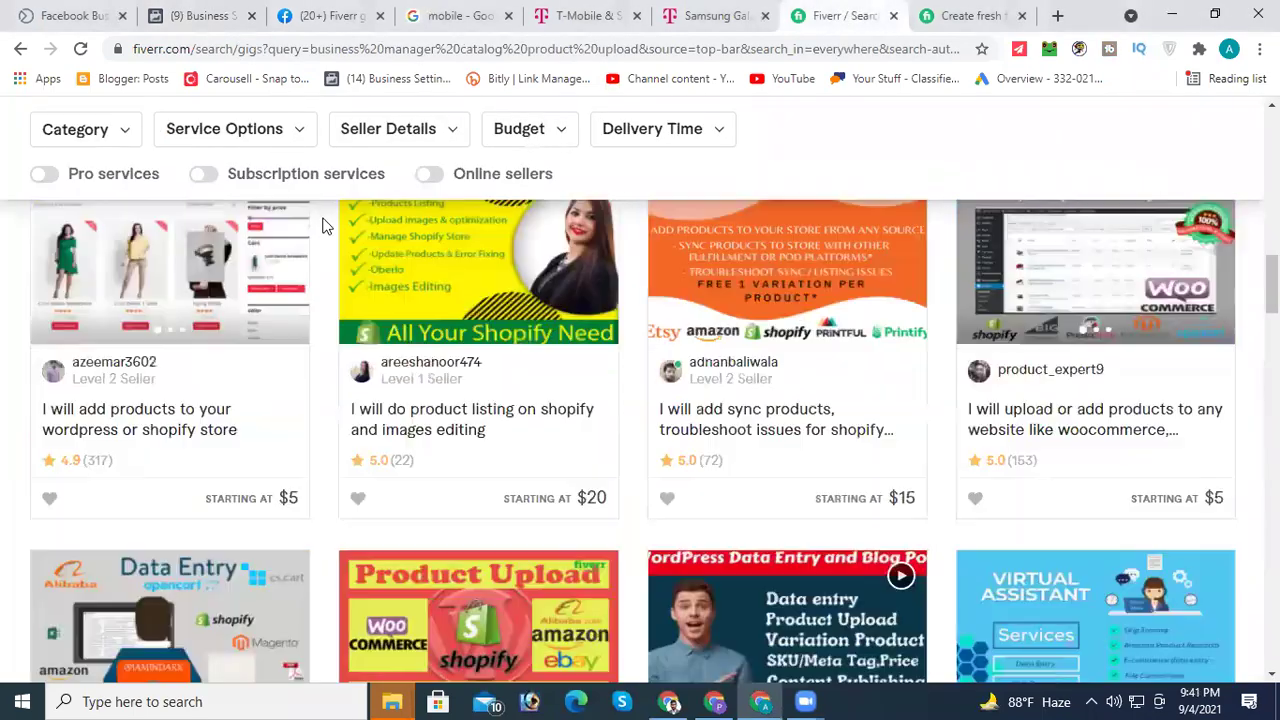
scroll(250, 260, up, 3)
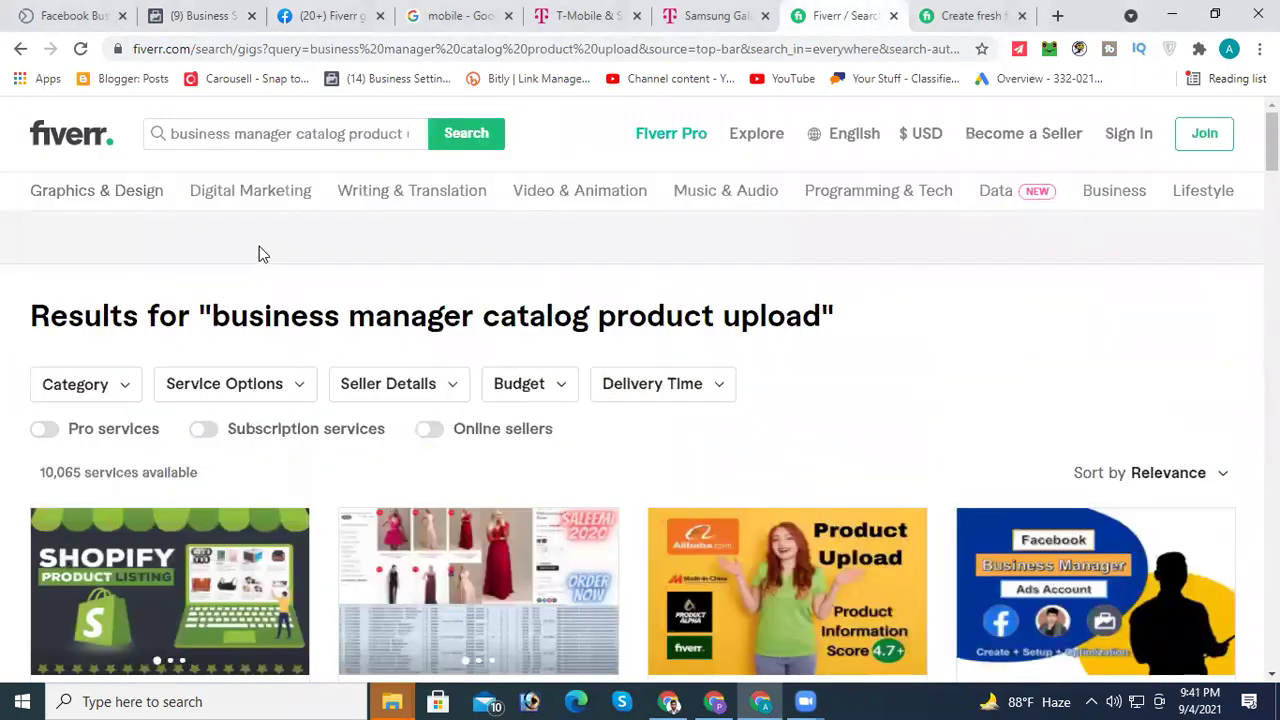
triple_click(286, 140)
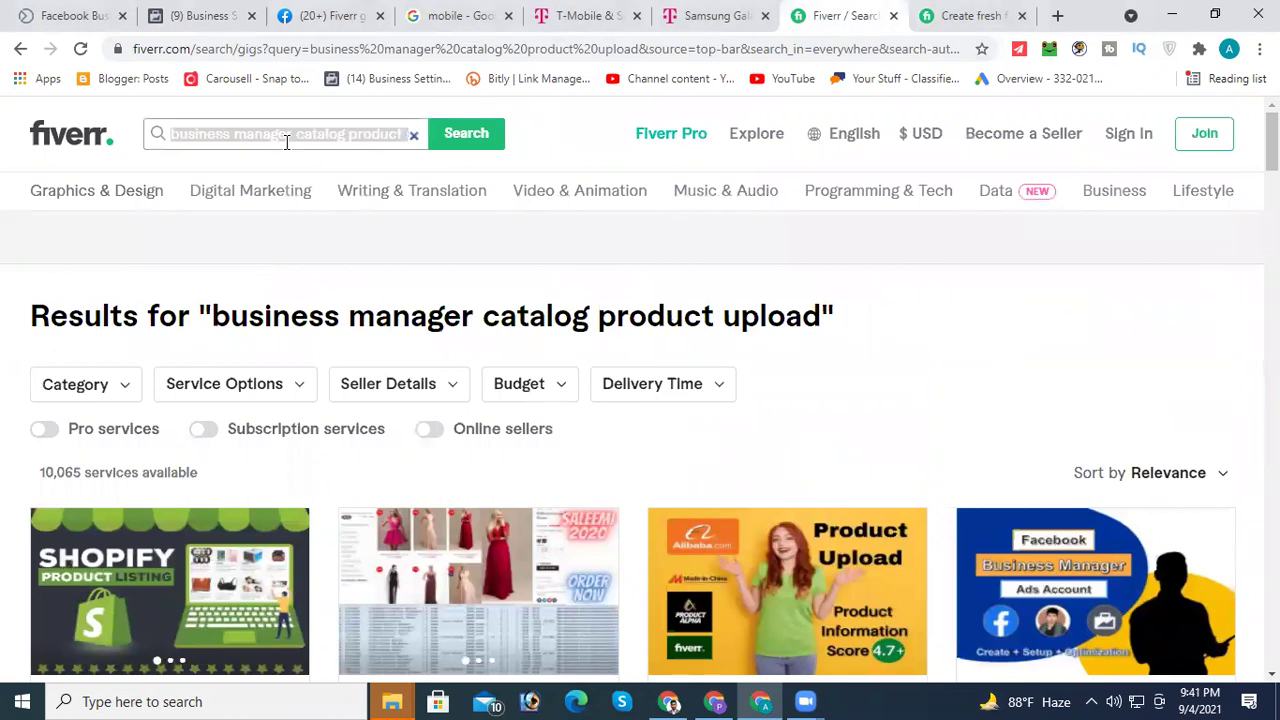
text(Pi)
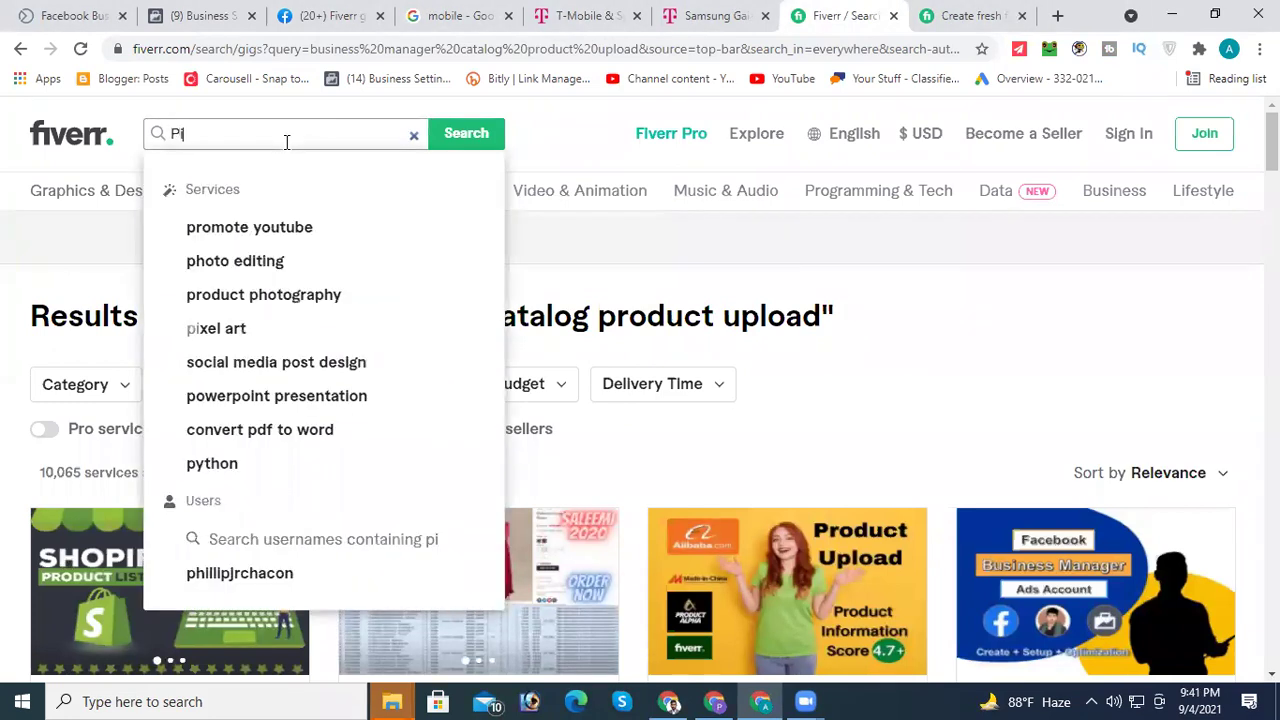
text(xel s)
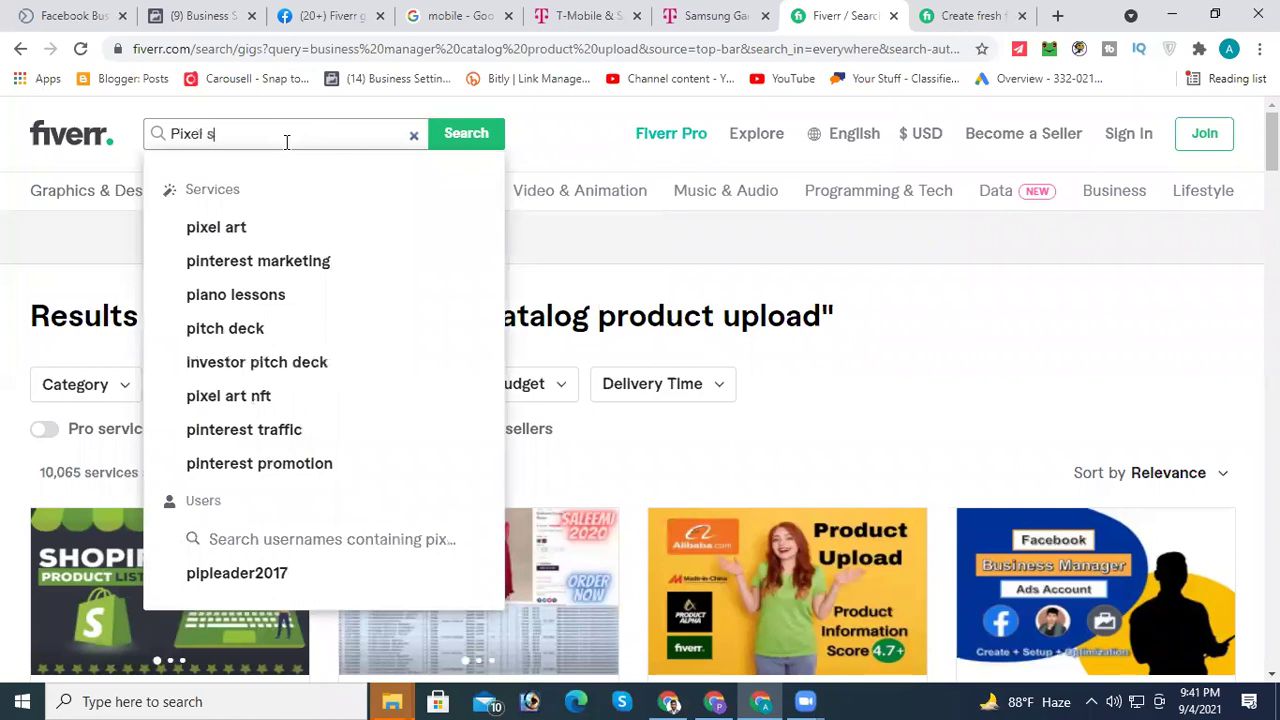
text(etip)
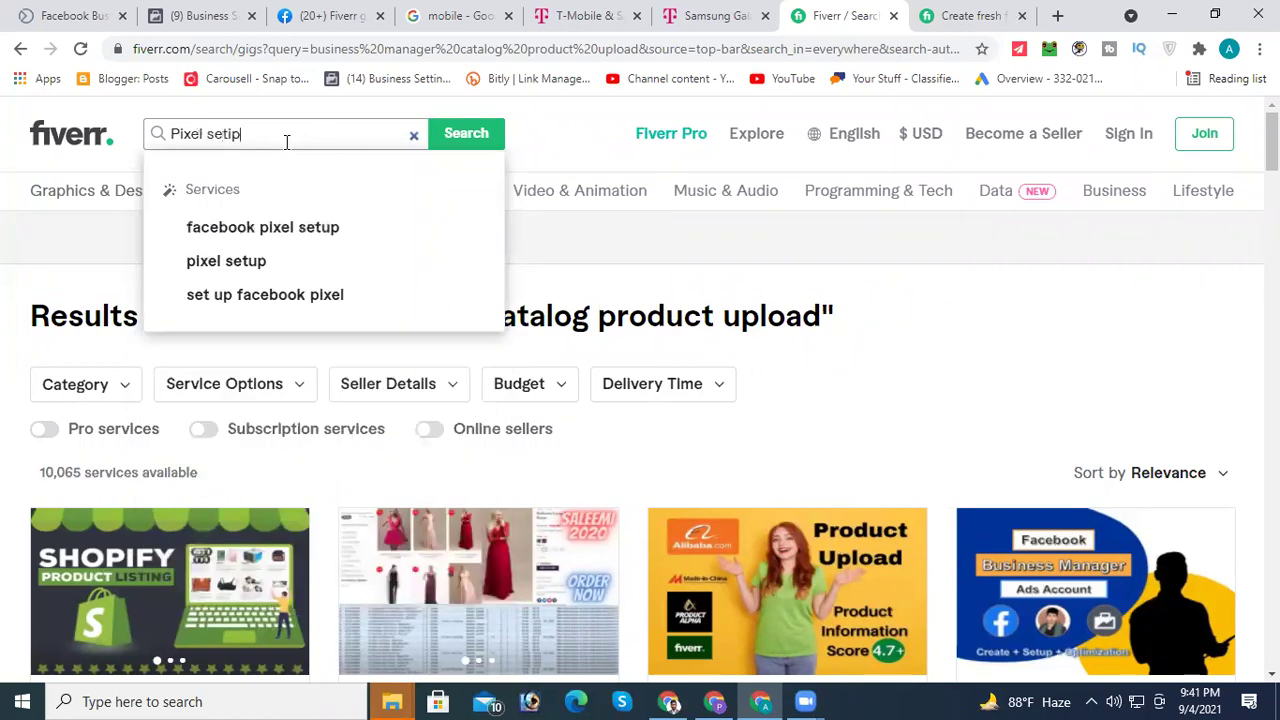
click(277, 229)
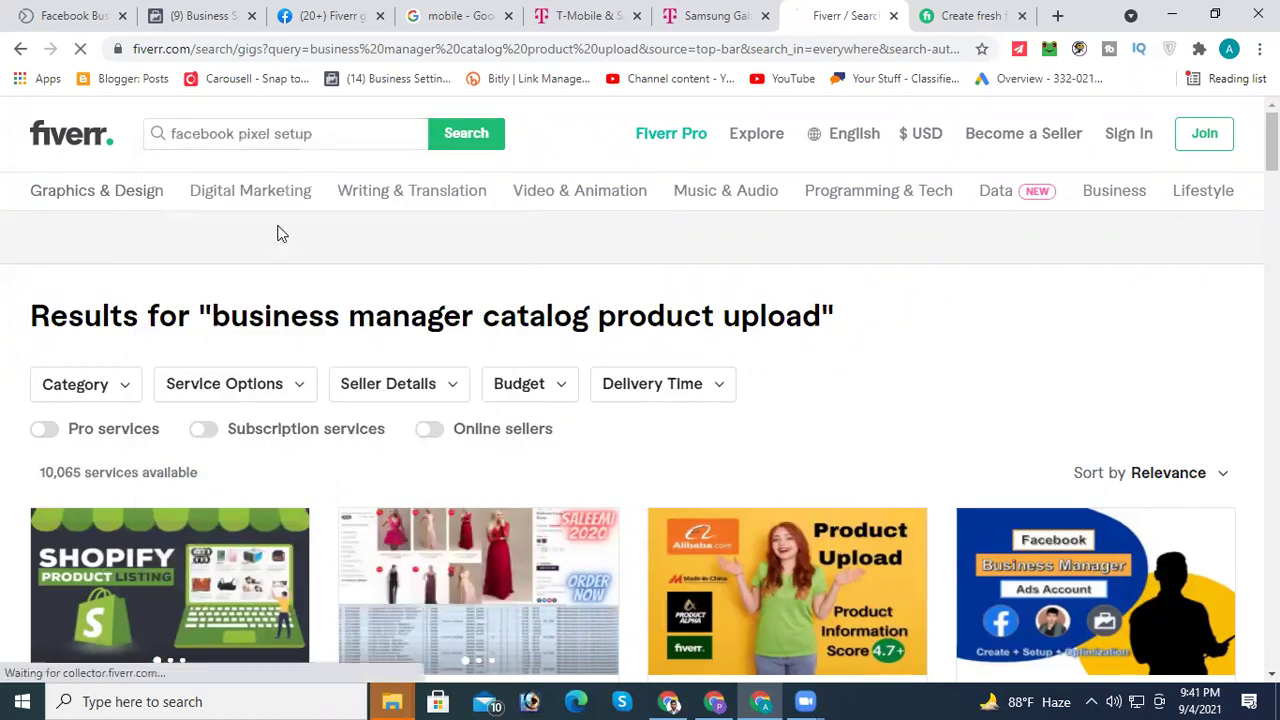
Step: Open the second, third and fourth Facebook pixel setup gigs of the first results row in separate new tabs
scroll(494, 421, down, 2)
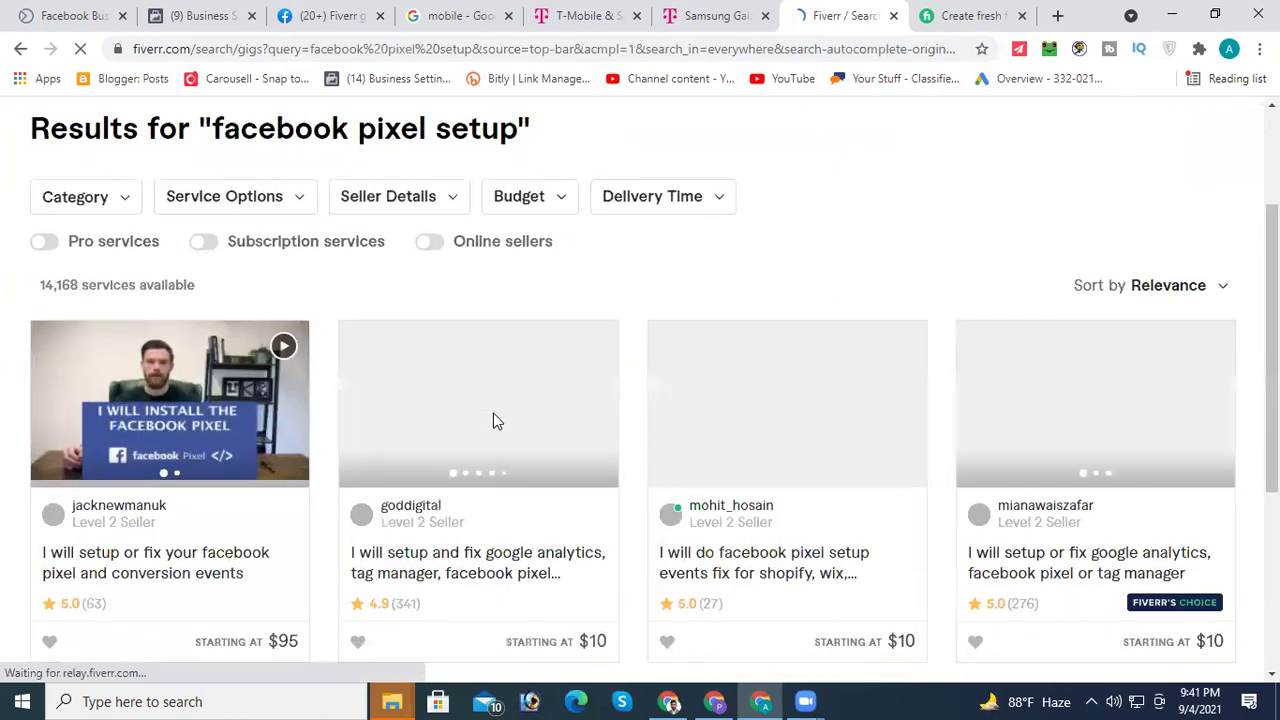
scroll(157, 517, down, 1)
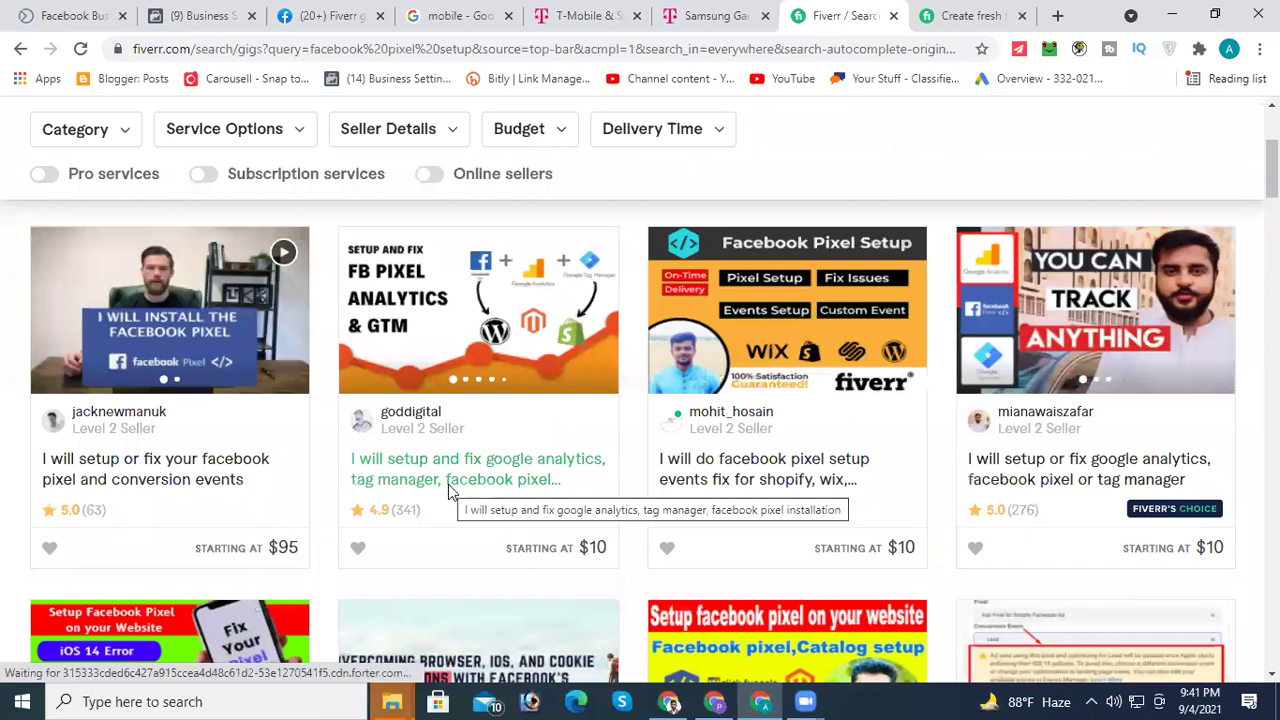
middle_click(465, 479)
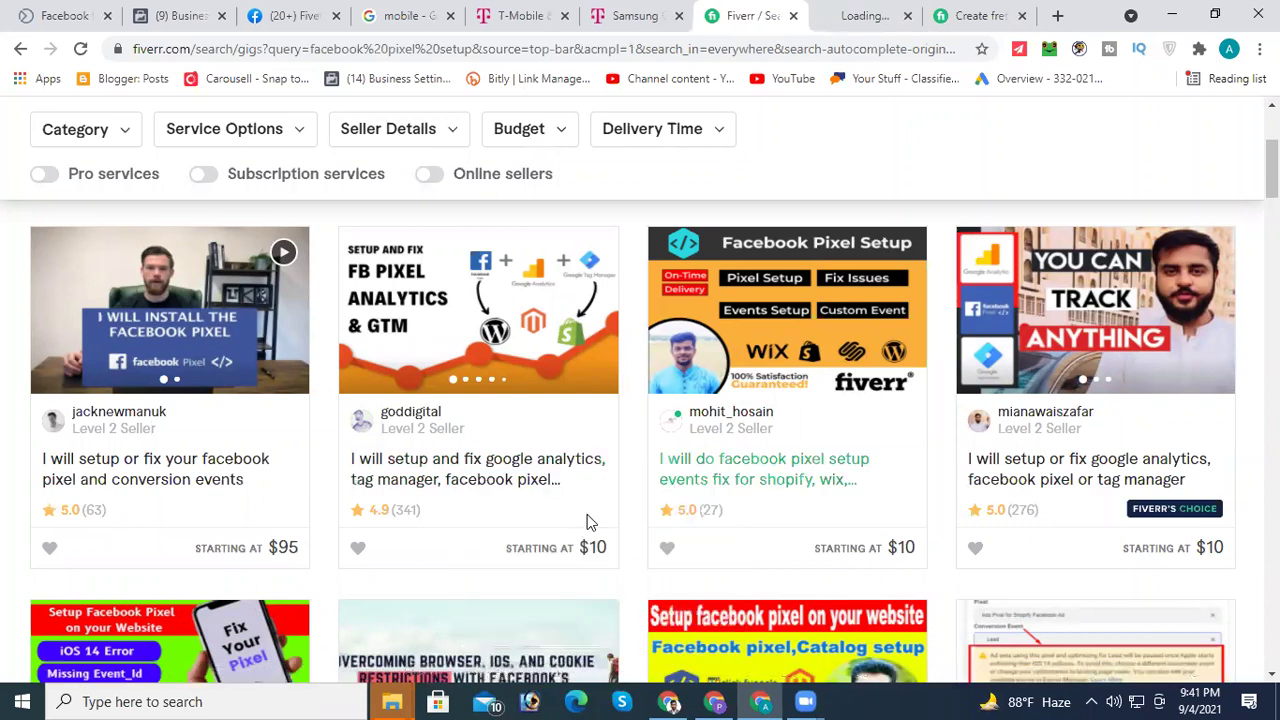
right_click(738, 484)
click(793, 490)
right_click(1024, 470)
click(1040, 484)
Step: View the Shopify, Wix and WordPress pixel gig, and check the orders in queue on the Google Analytics and pixel installation gig
click(800, 18)
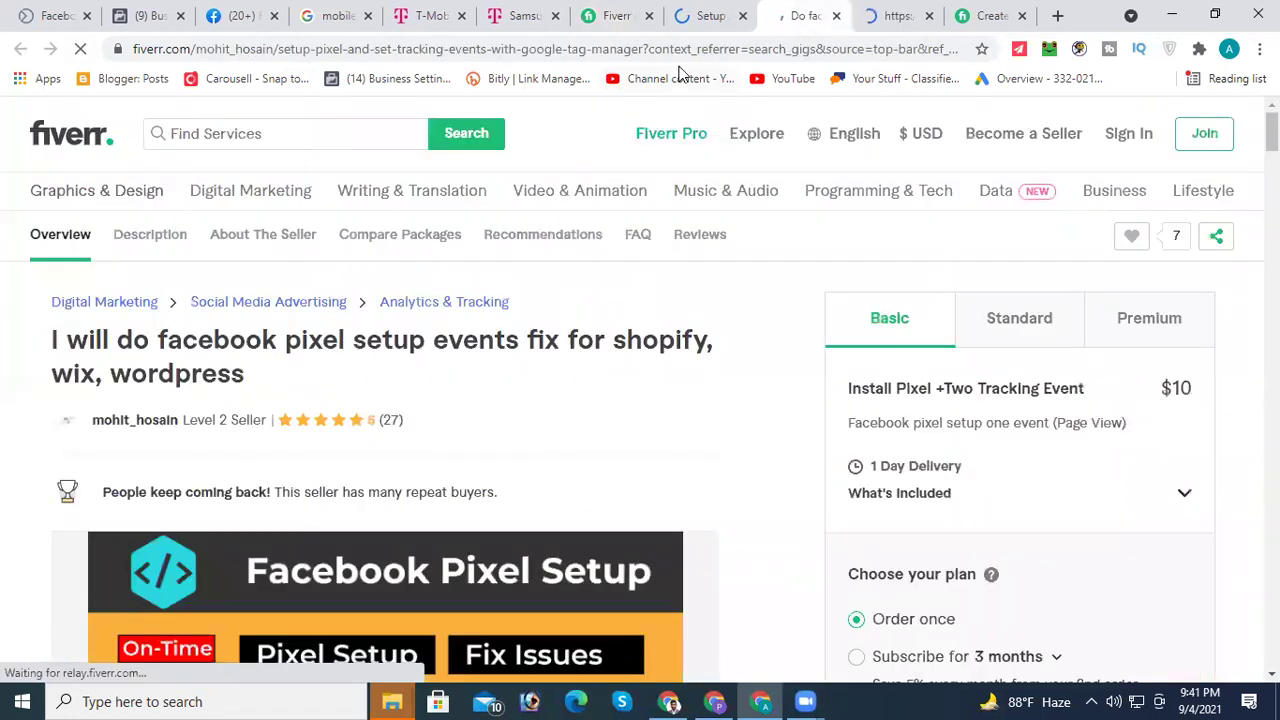
click(722, 16)
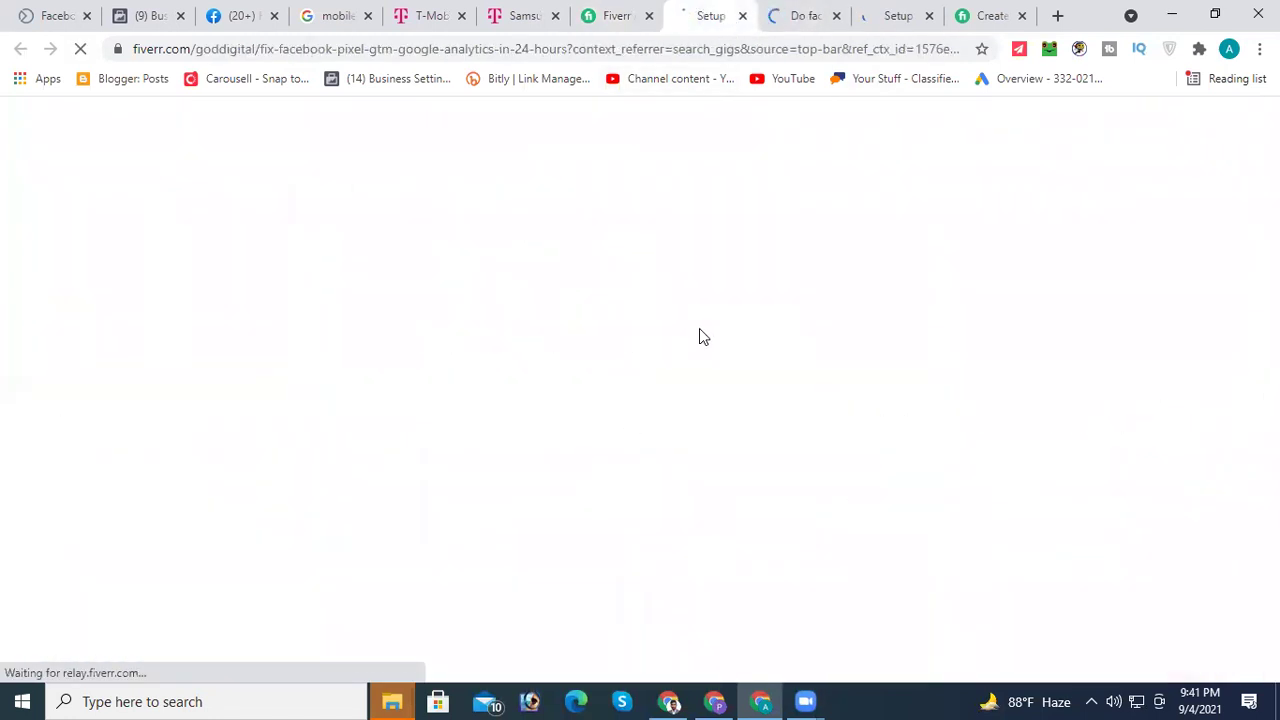
drag(435, 420, 407, 420)
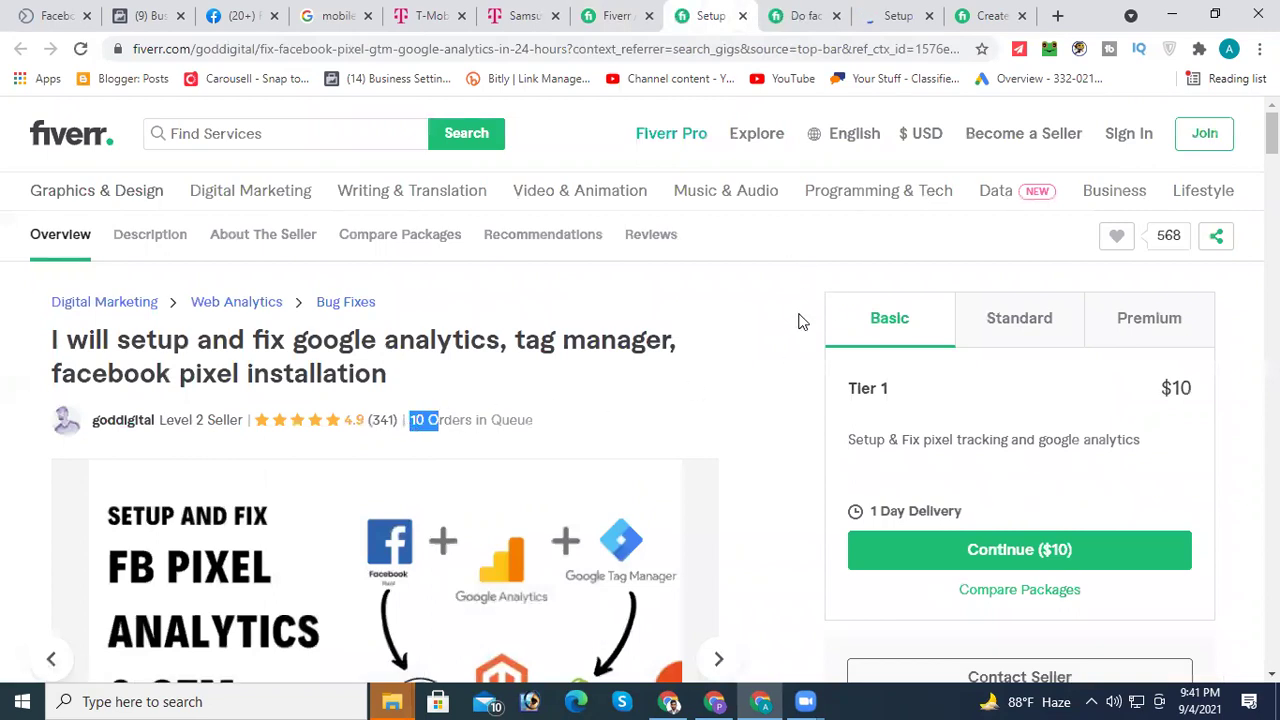
Step: Review the Standard and Premium packages of the "setup or fix google analytics, facebook pixel or tag manager" gig
click(895, 16)
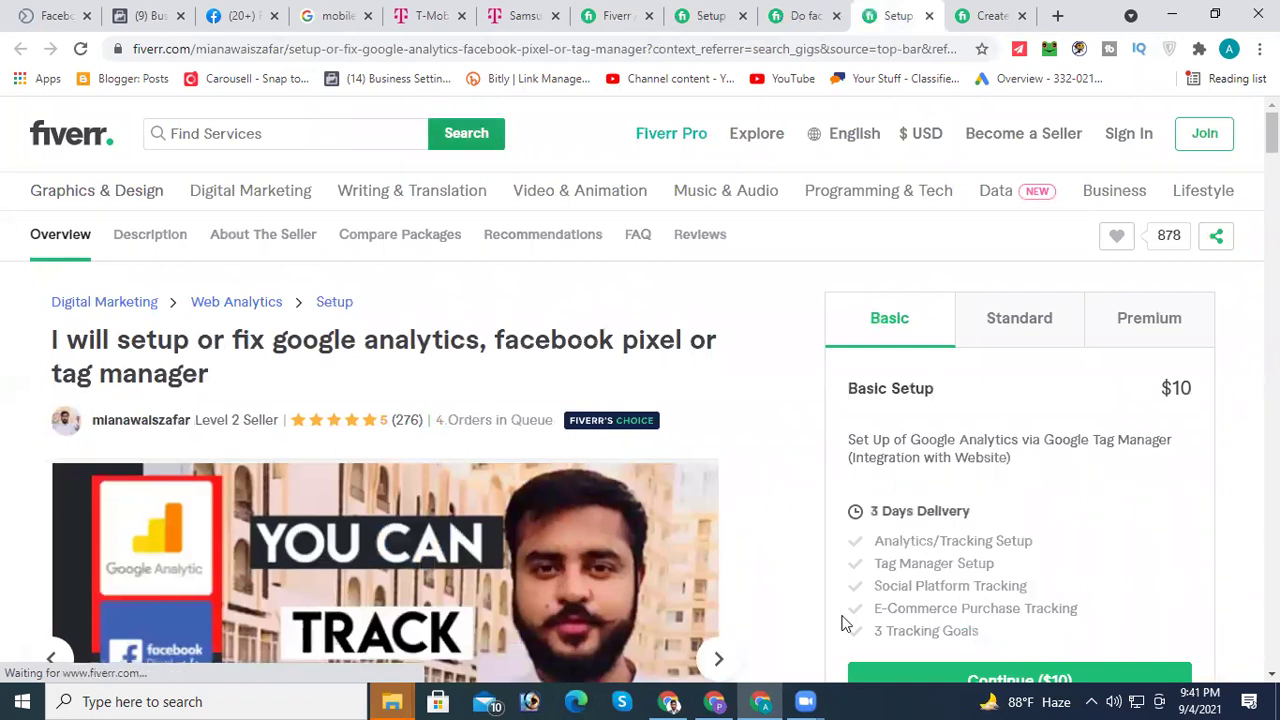
click(1017, 334)
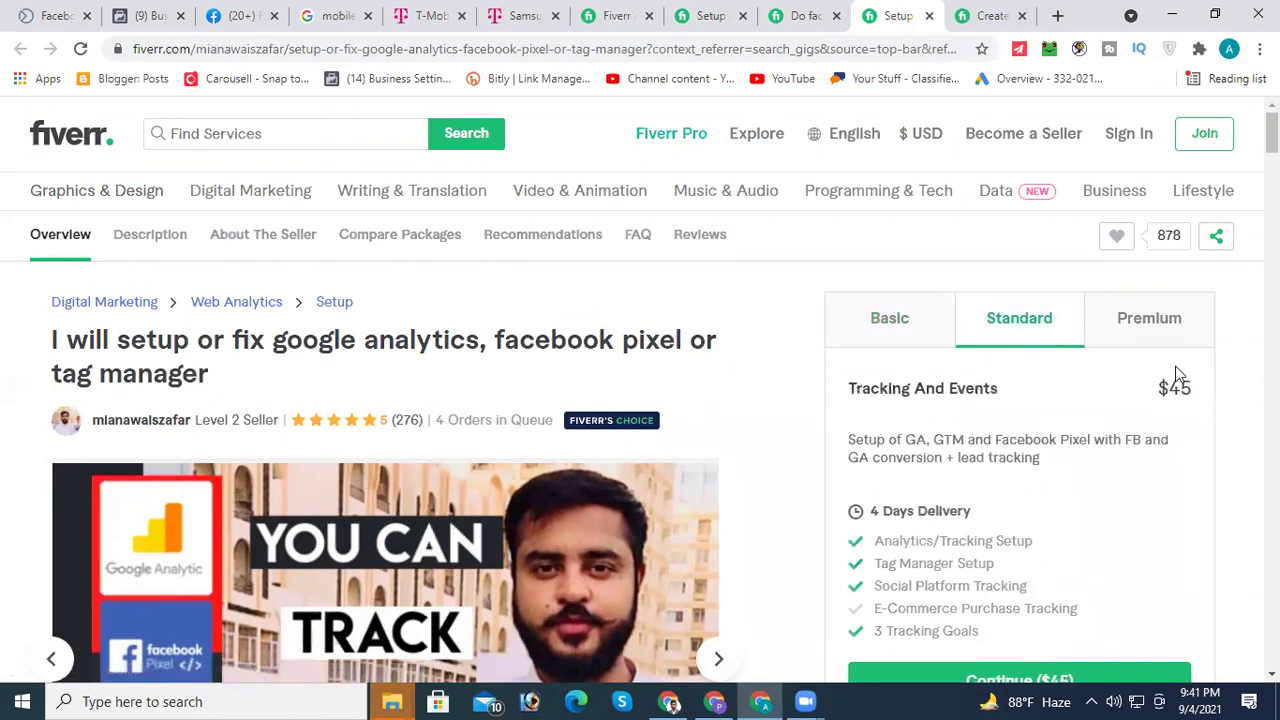
click(1167, 321)
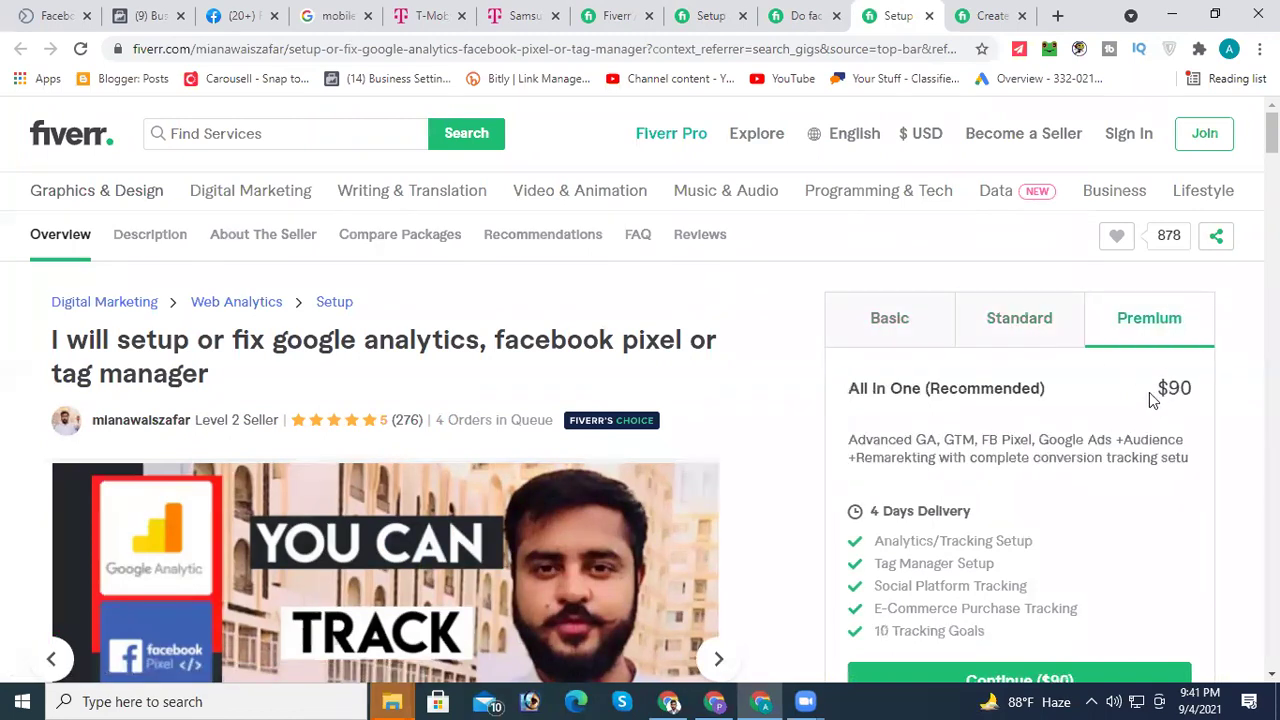
Step: Switch to Facebook Business settings and open block list management for Best Laptop Service under Brand safety
click(148, 15)
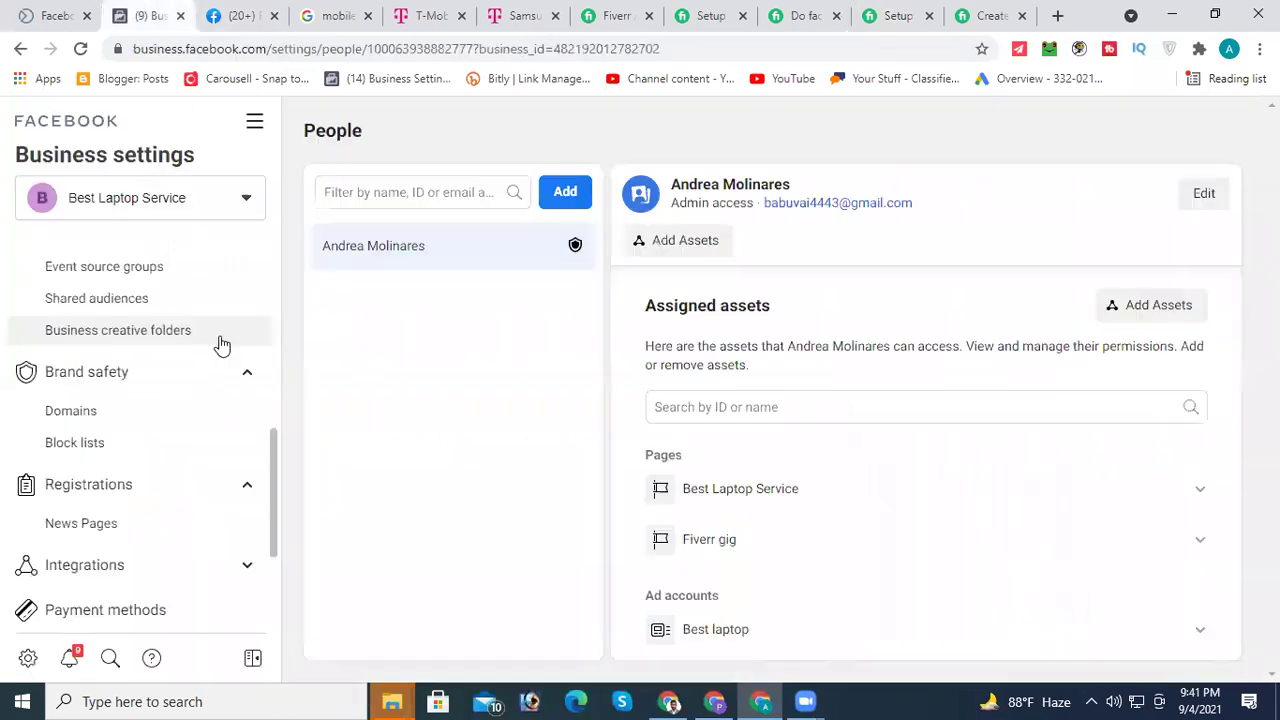
click(129, 450)
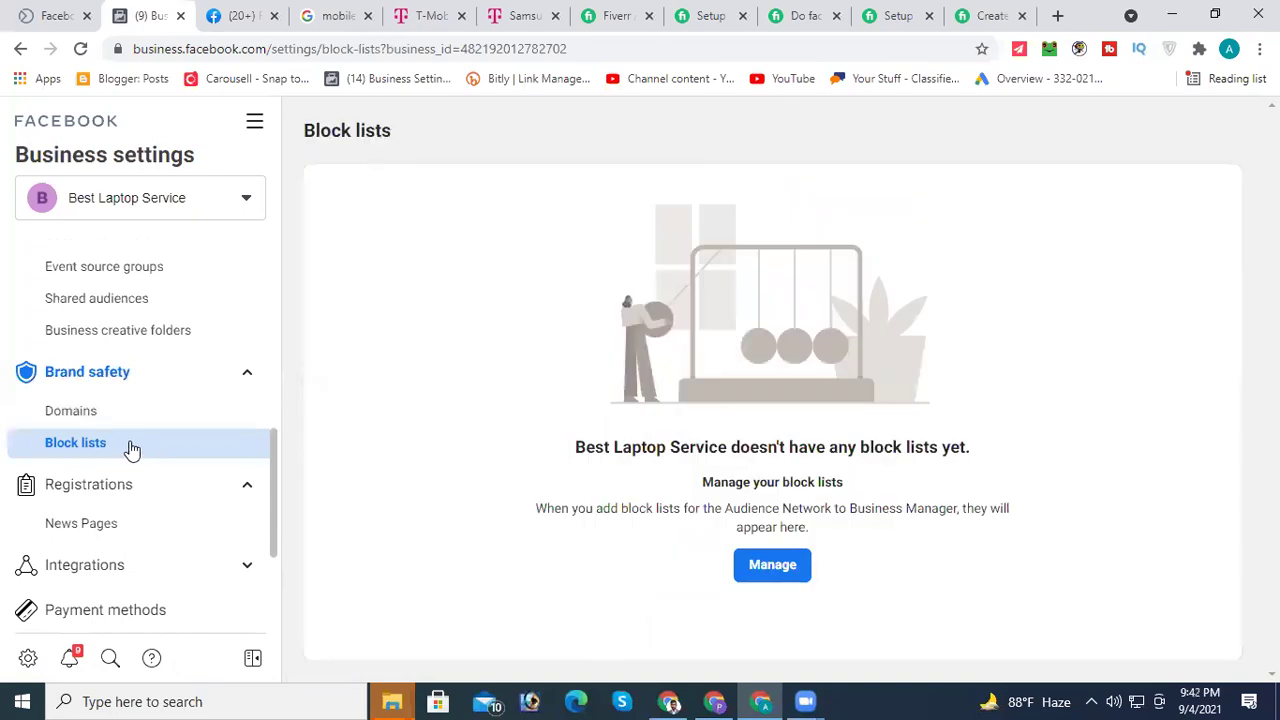
click(787, 568)
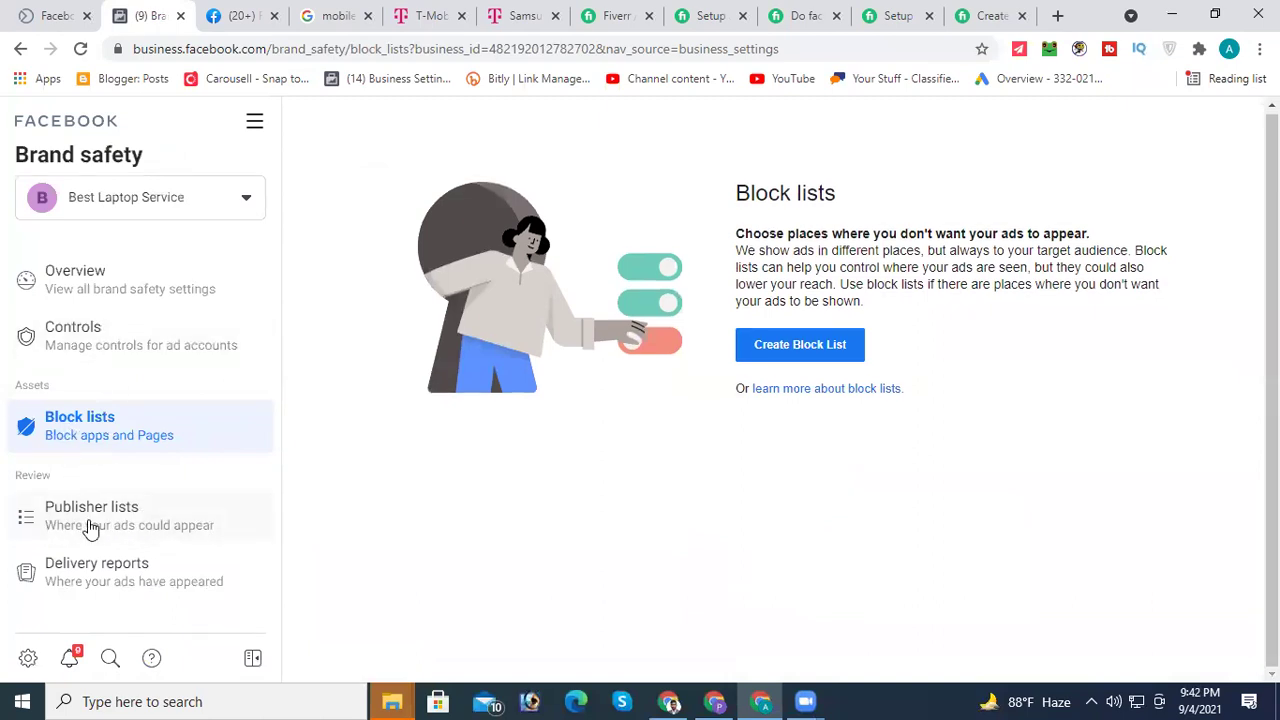
Step: Go to the publisher lists, dismiss the satisfaction survey and open the Audience Network publisher list
click(116, 522)
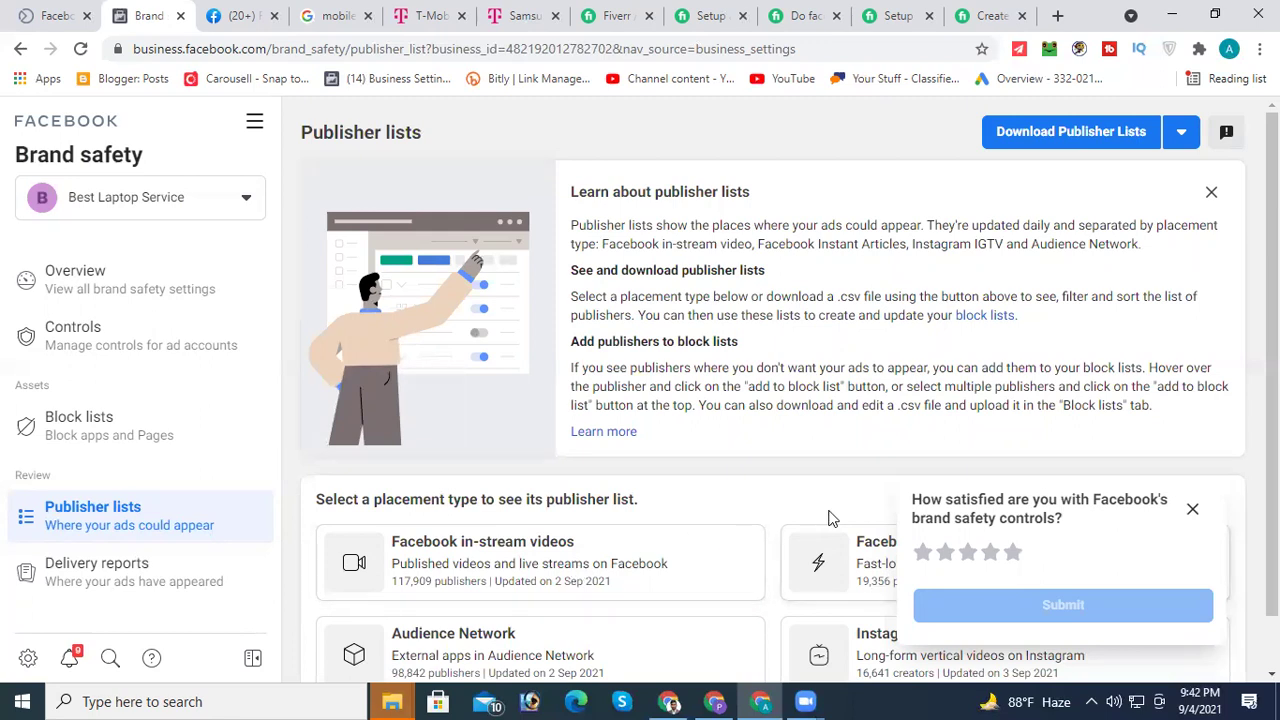
scroll(832, 520, down, 1)
click(1192, 509)
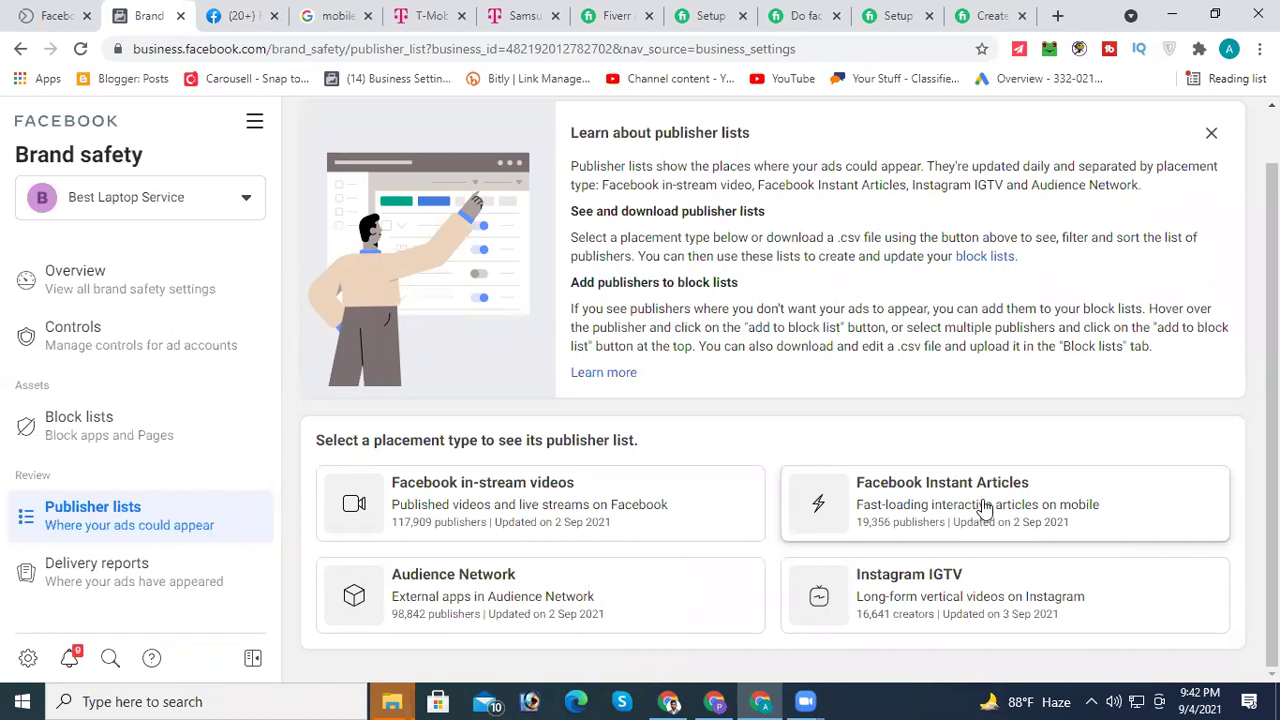
click(573, 594)
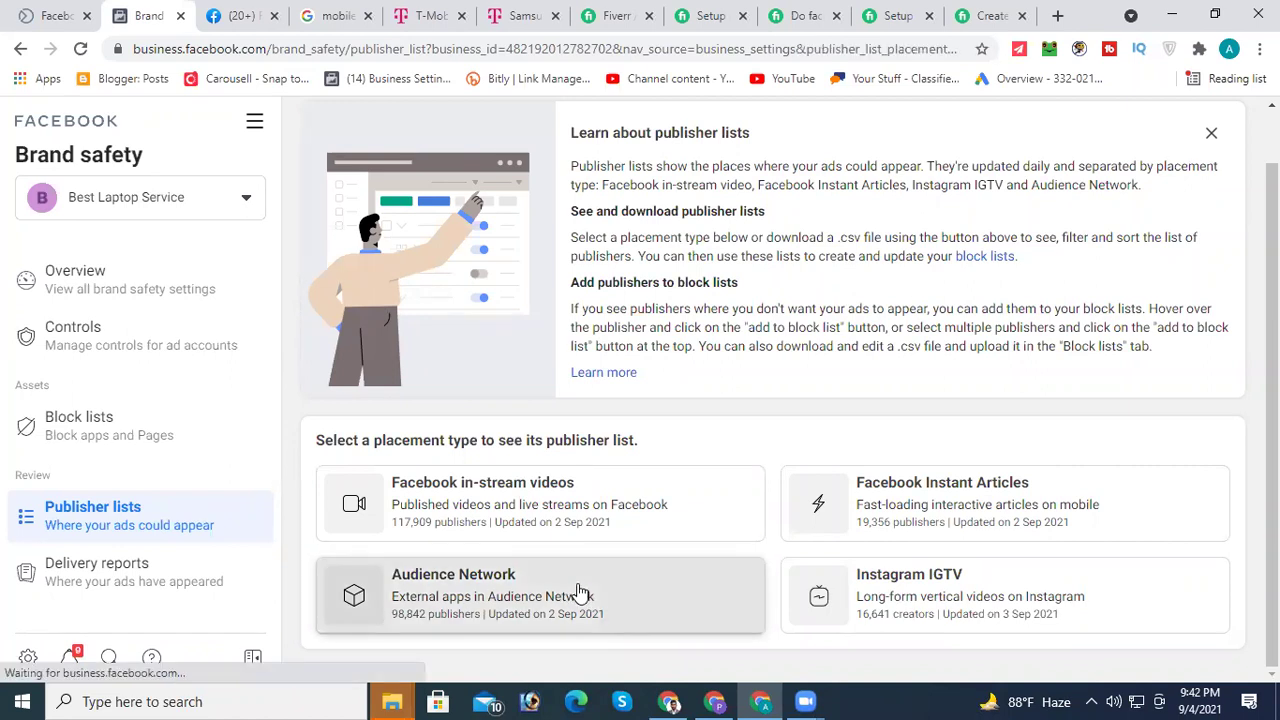
Step: Select the publishers Pokerrrr 2 and Goibibo Travel App in the Audience Network list
scroll(589, 562, down, 10)
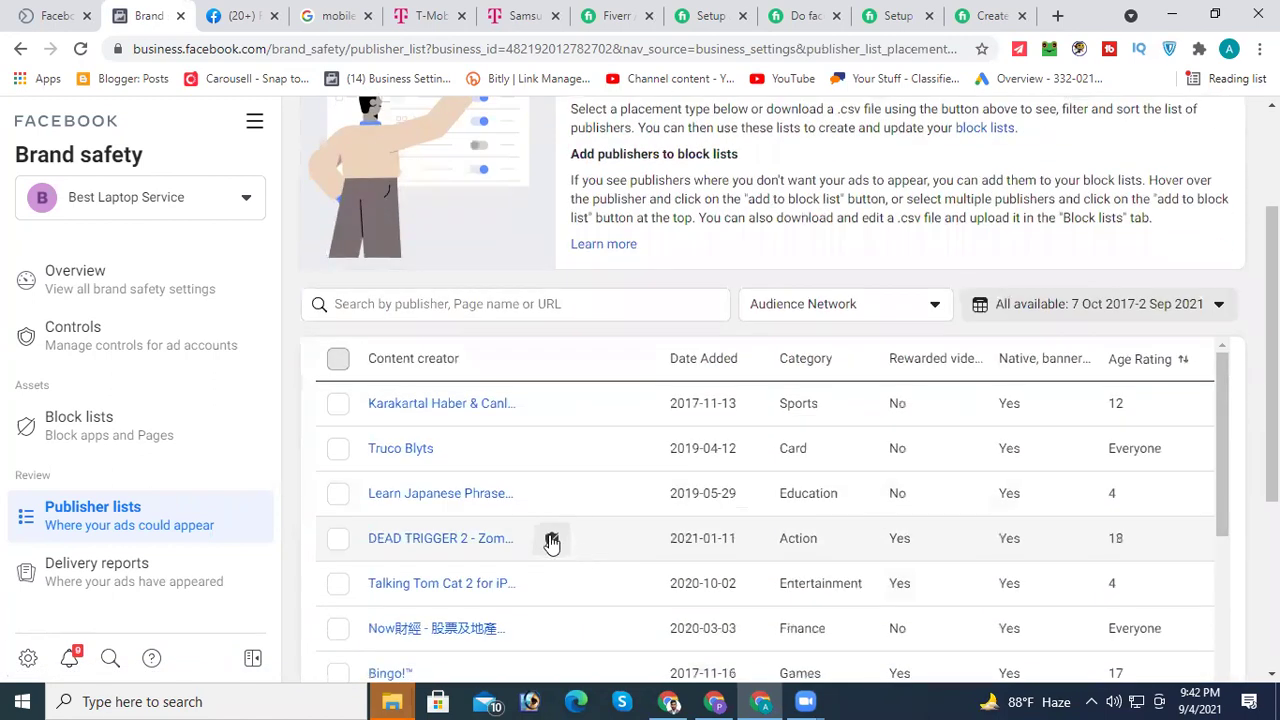
scroll(475, 530, down, 10)
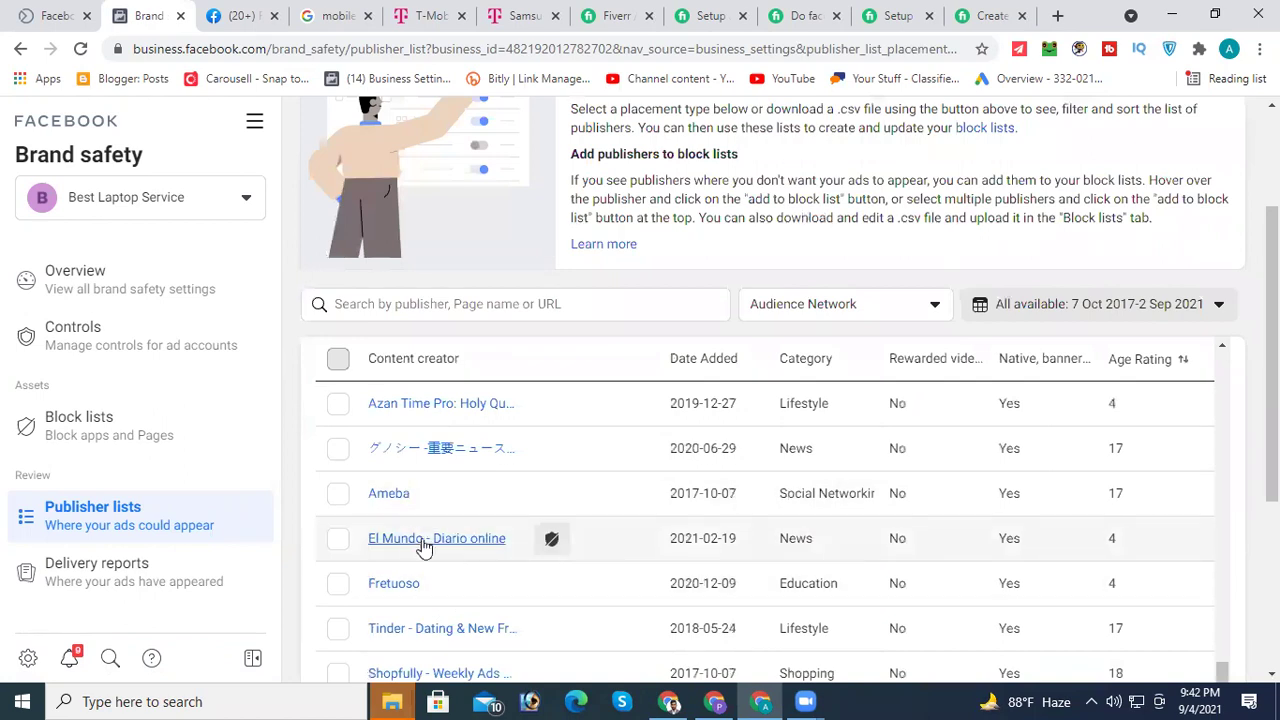
scroll(421, 546, down, 10)
scroll(421, 546, down, 5)
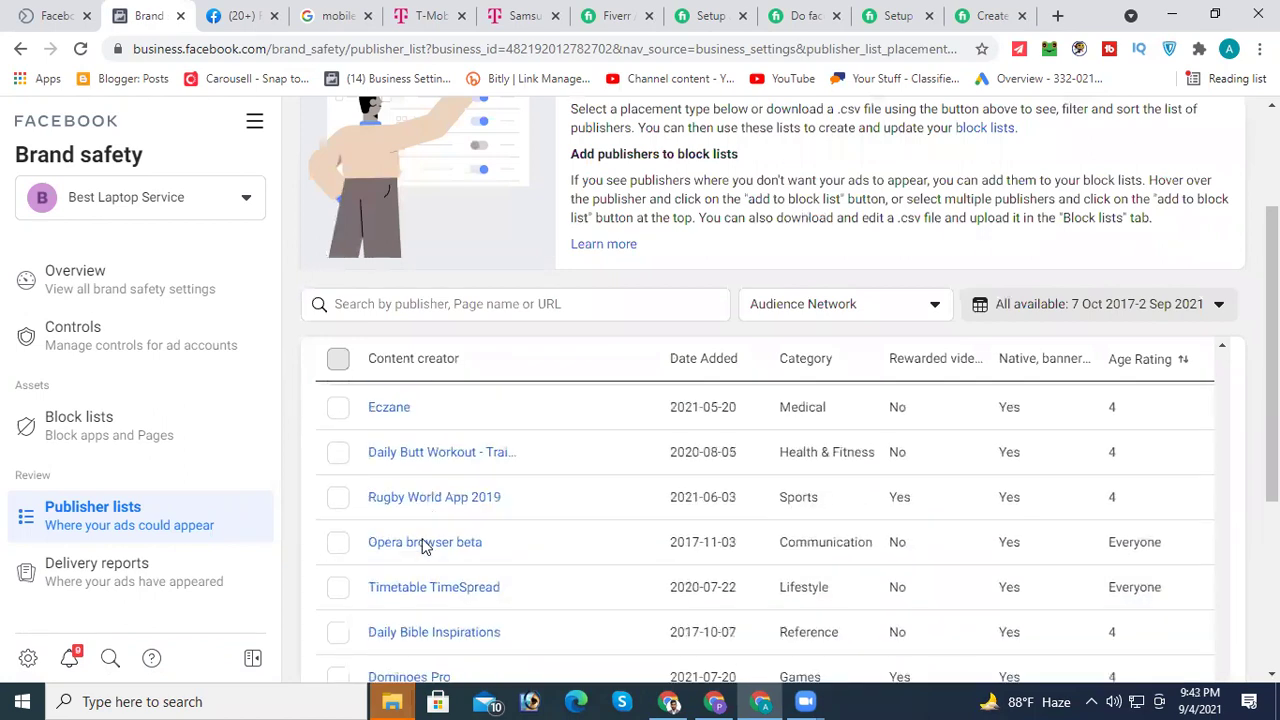
scroll(400, 530, up, 3)
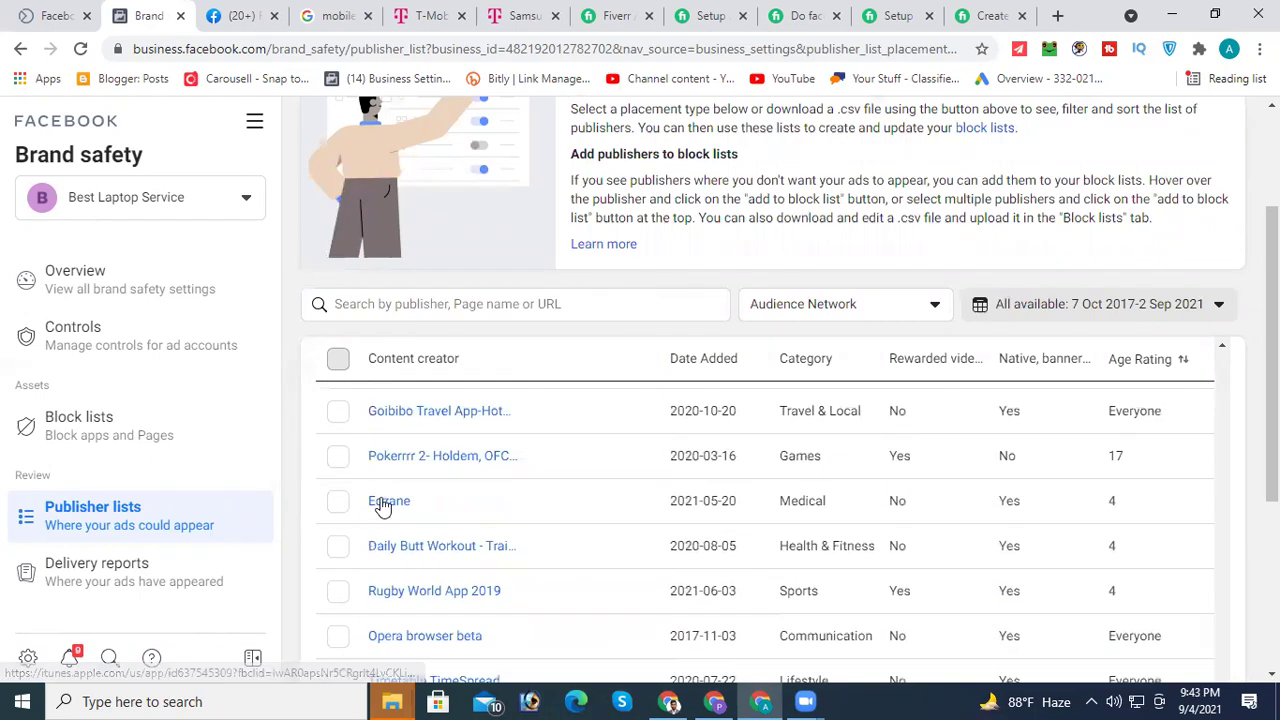
click(340, 457)
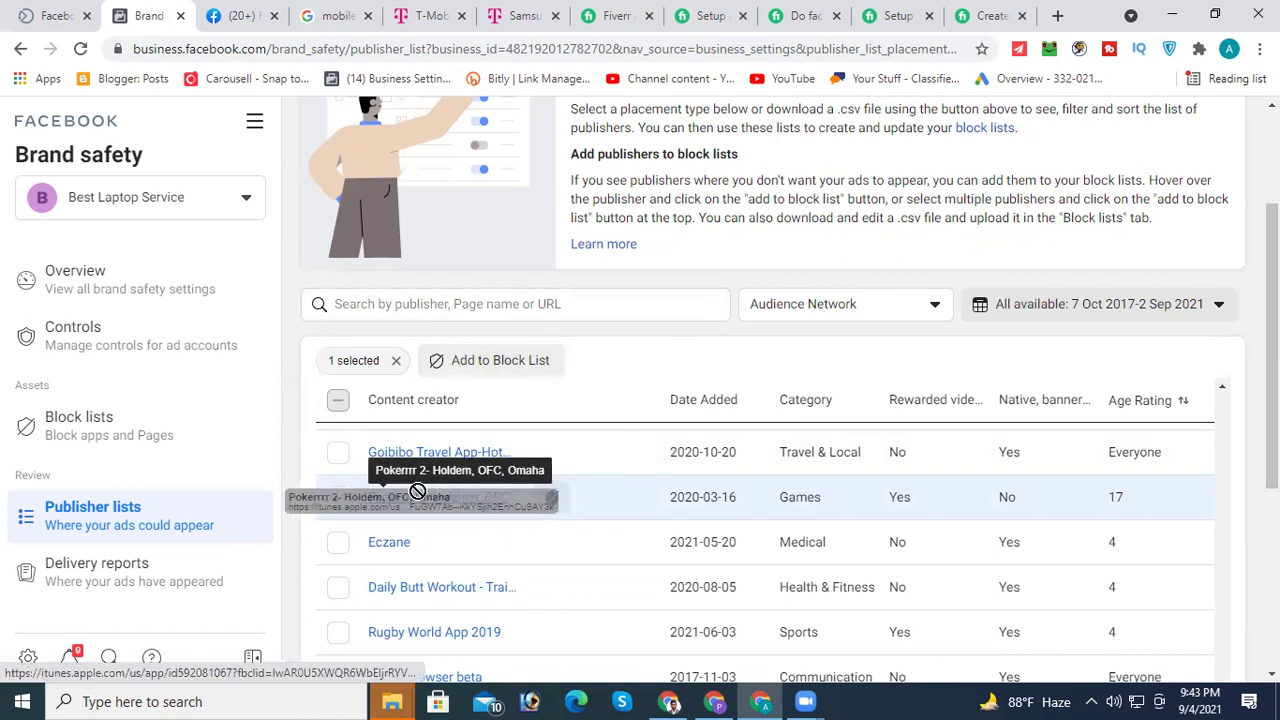
click(403, 305)
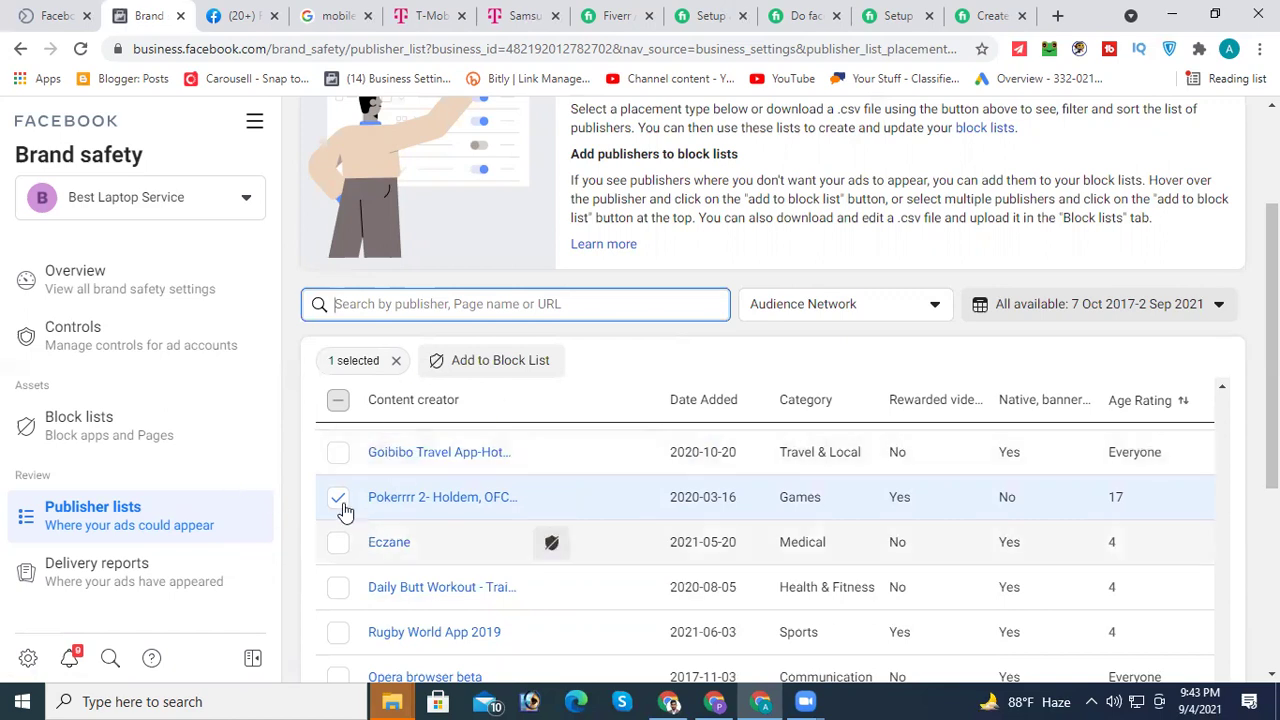
click(339, 454)
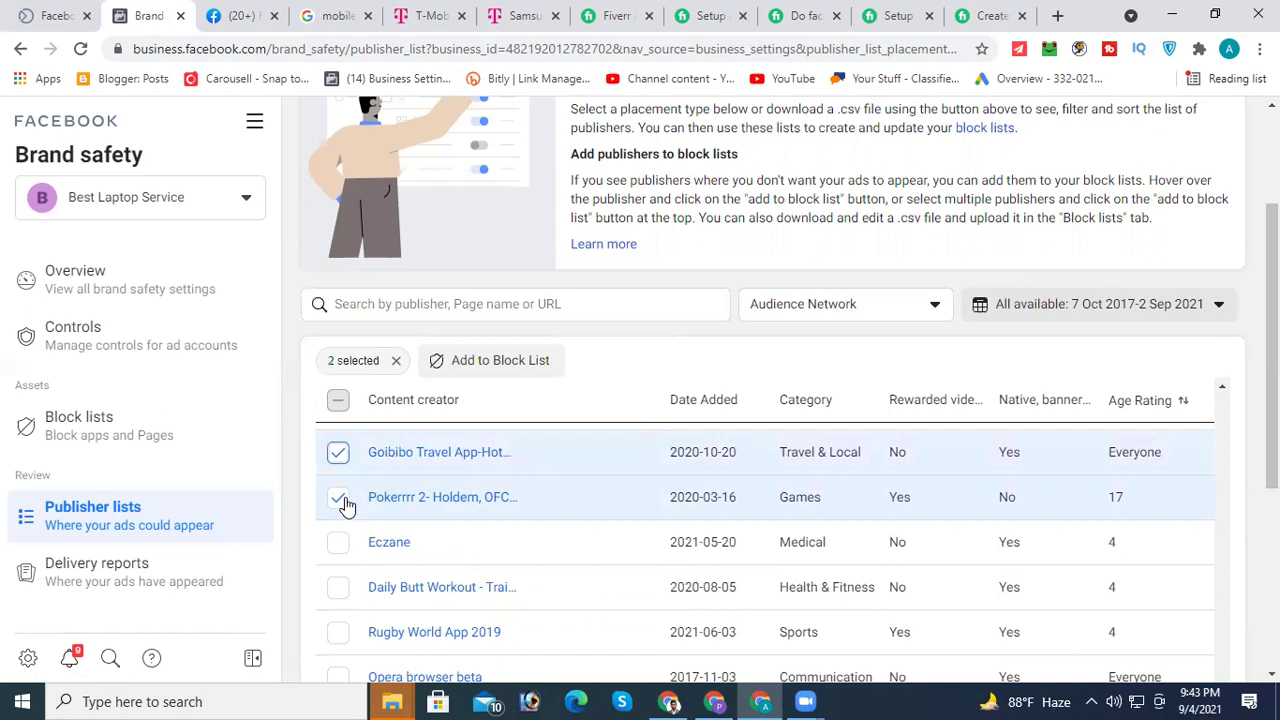
click(470, 362)
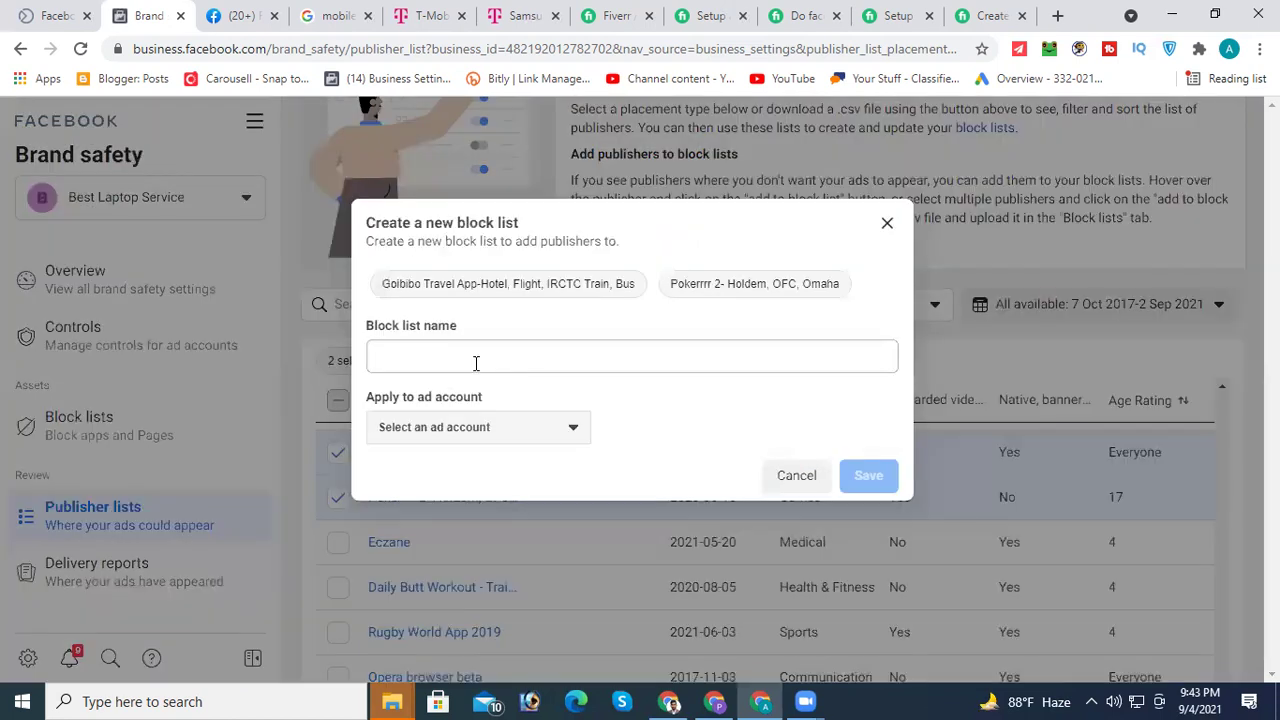
click(477, 360)
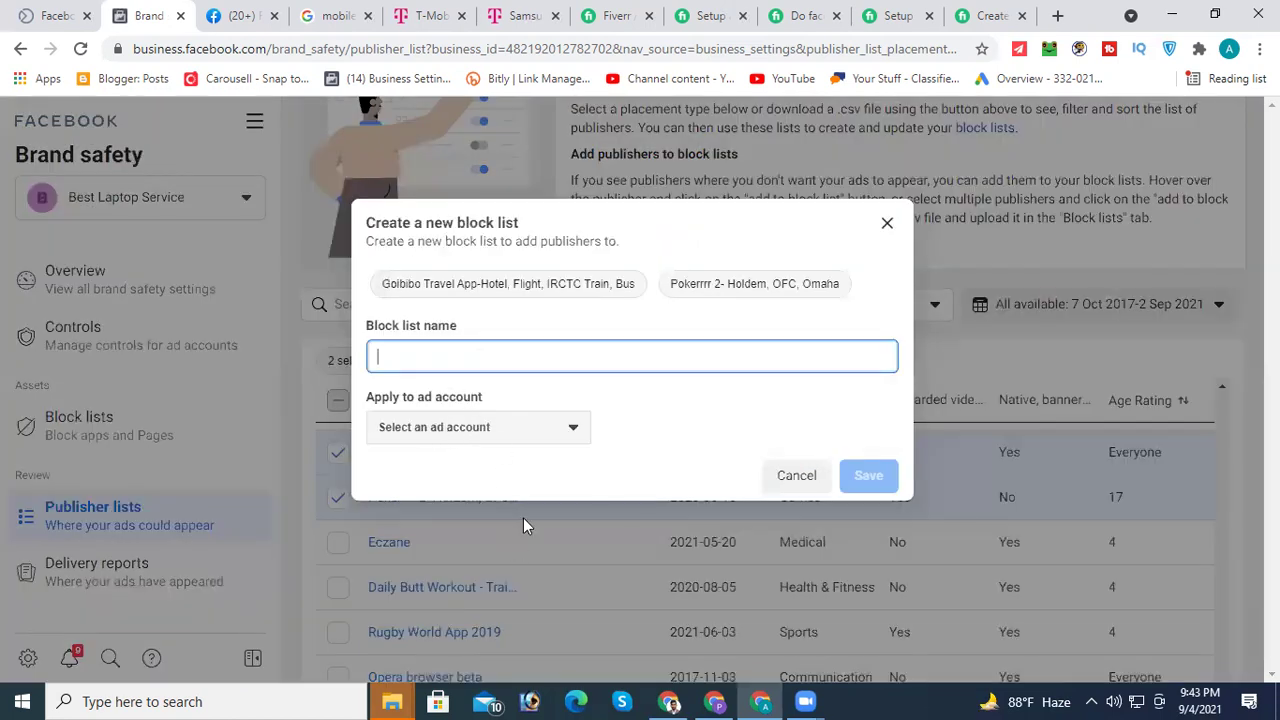
click(886, 224)
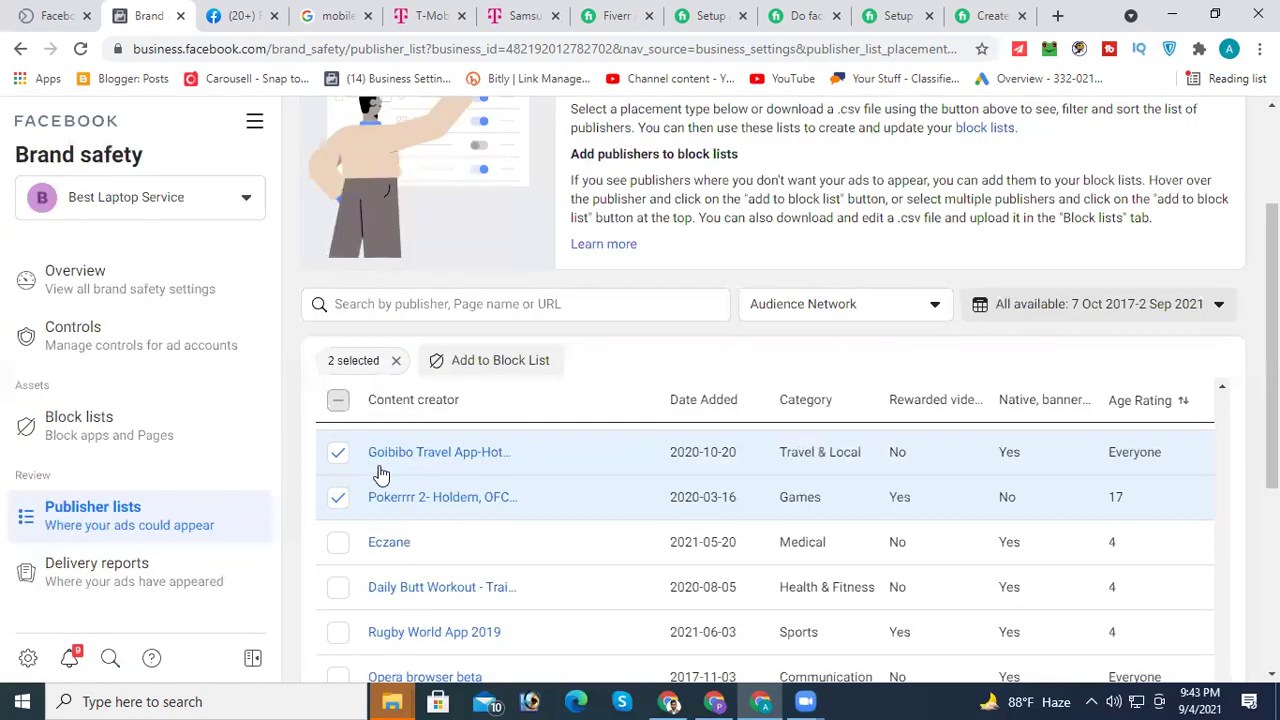
Step: Start a new block list for the two selected publishers and name it "Select row Goibibo Travel App-Hot"
drag(369, 452, 500, 456)
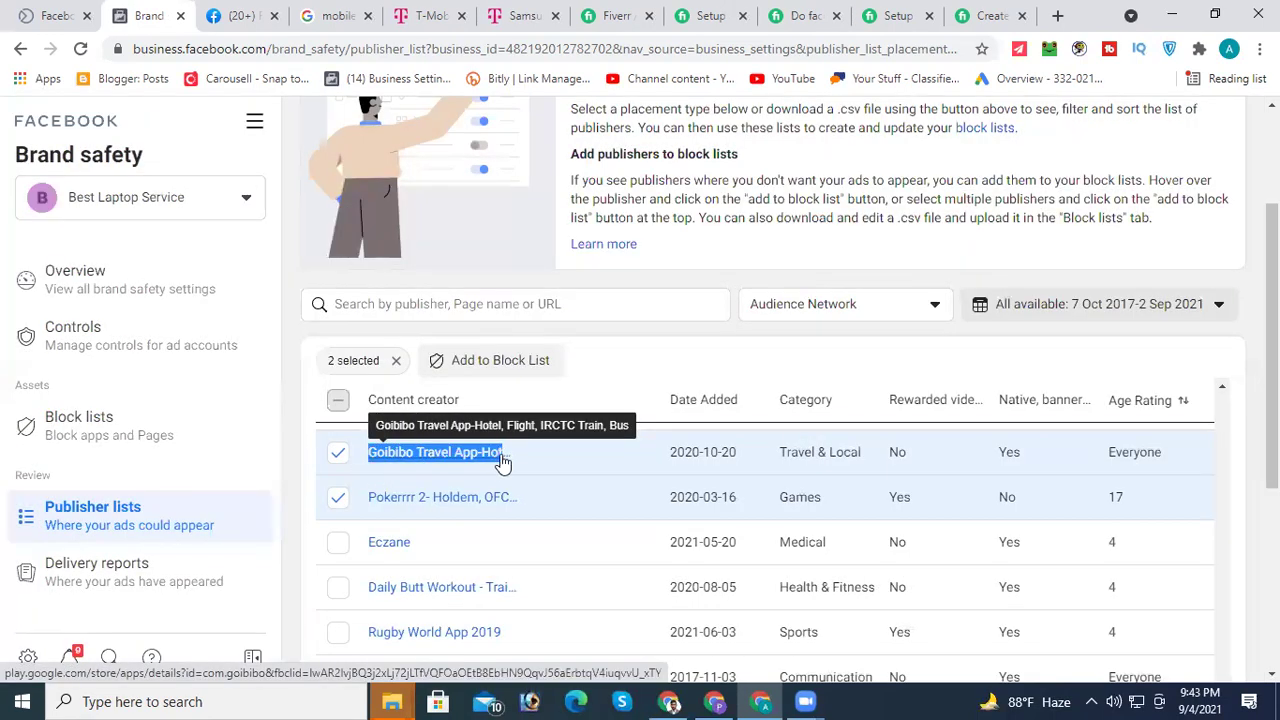
click(485, 362)
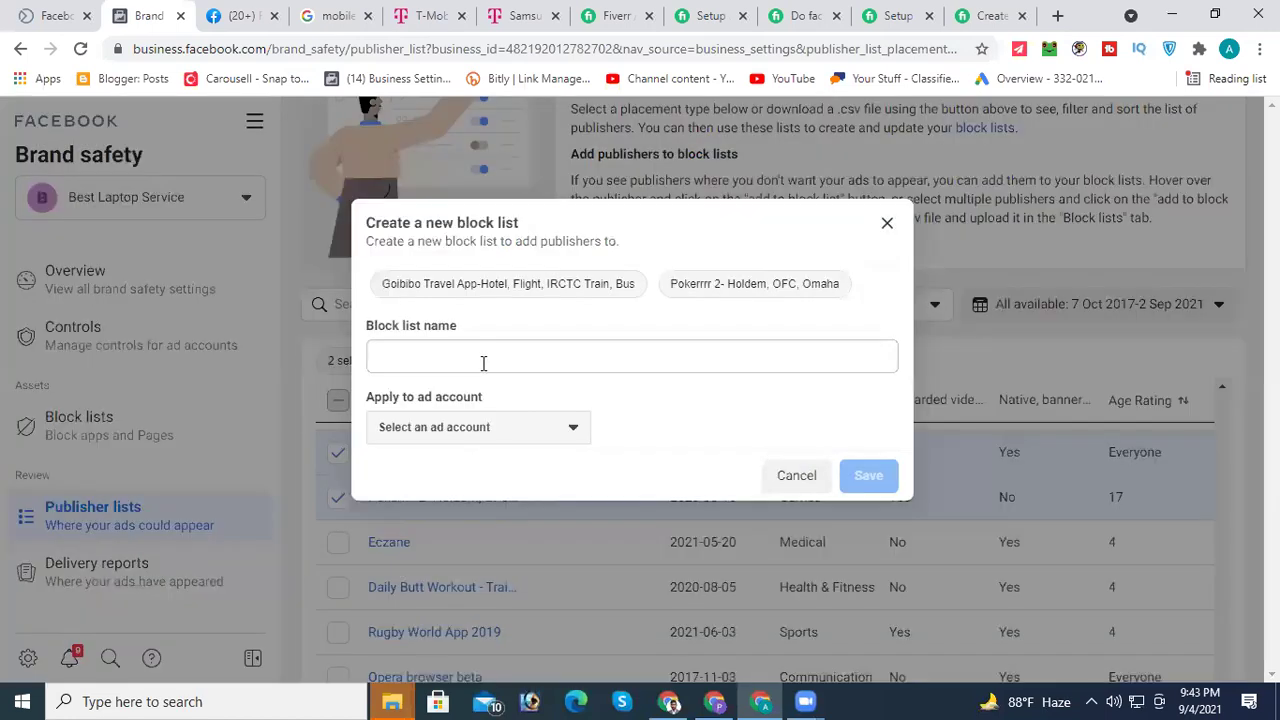
text(Select row Goibibo Travel App-Hot)
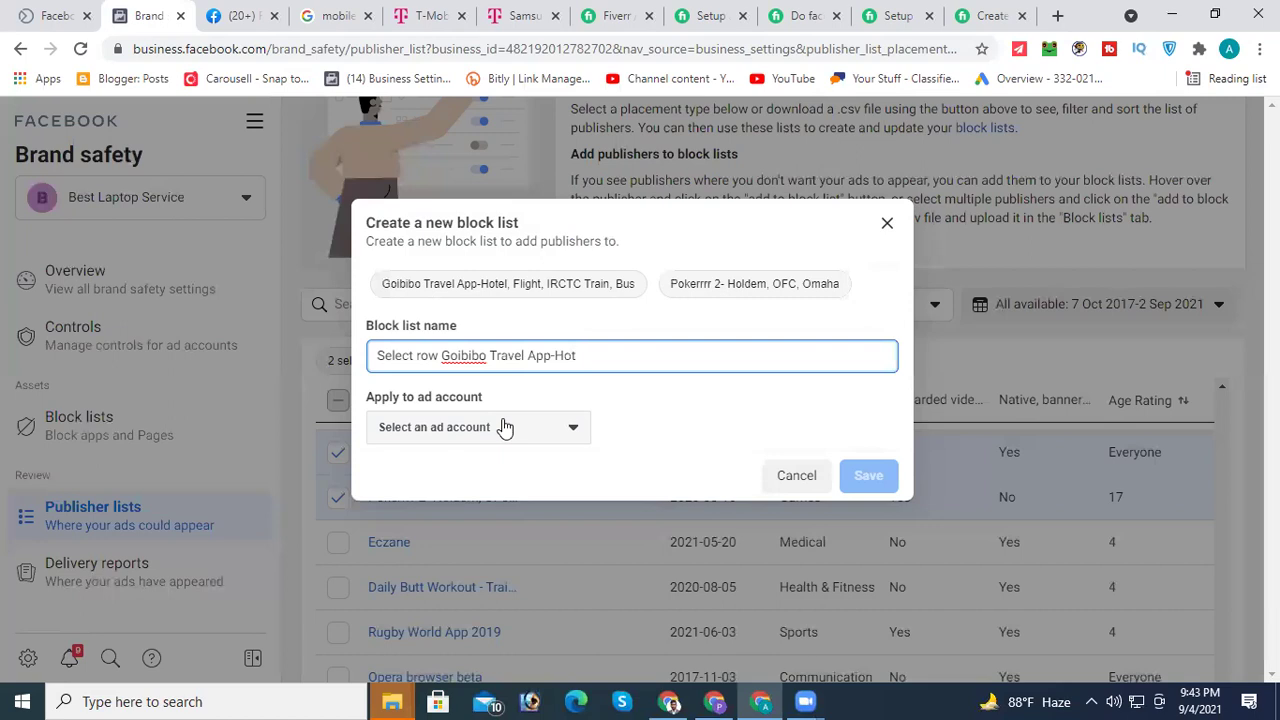
Step: Apply the new block list to all ad accounts of the Best Laptop Service business and save it
click(565, 429)
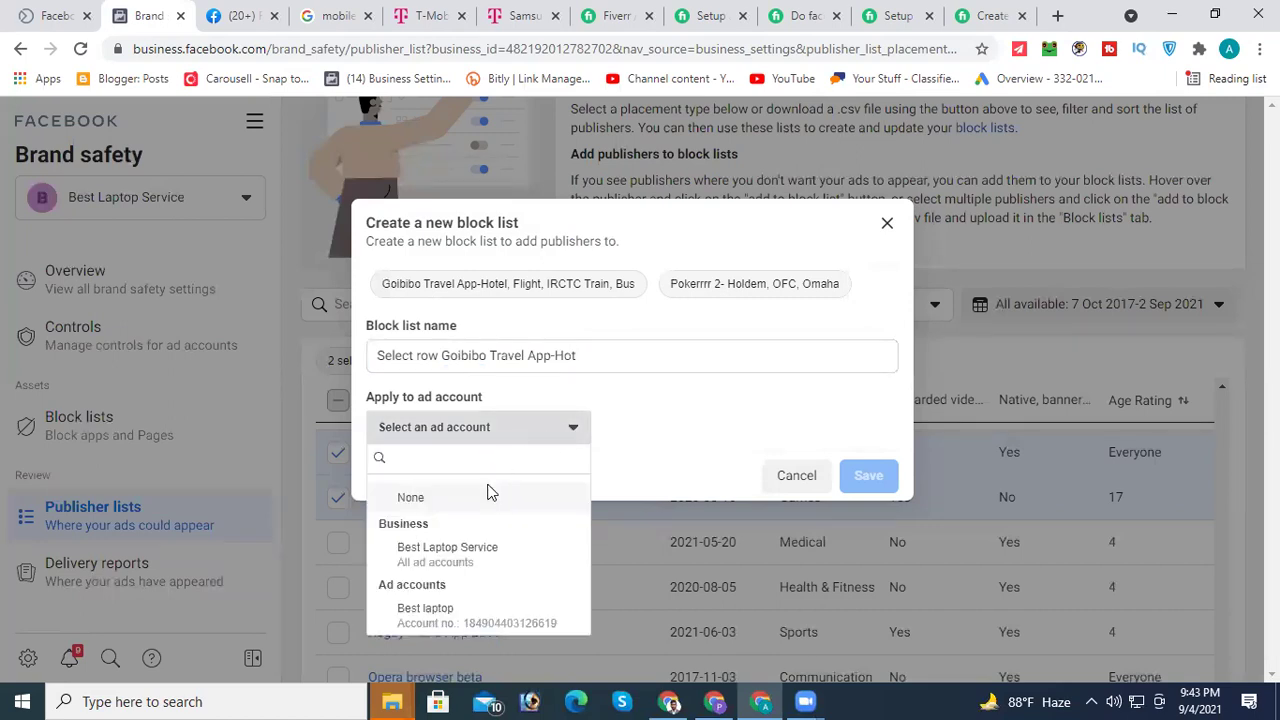
click(457, 552)
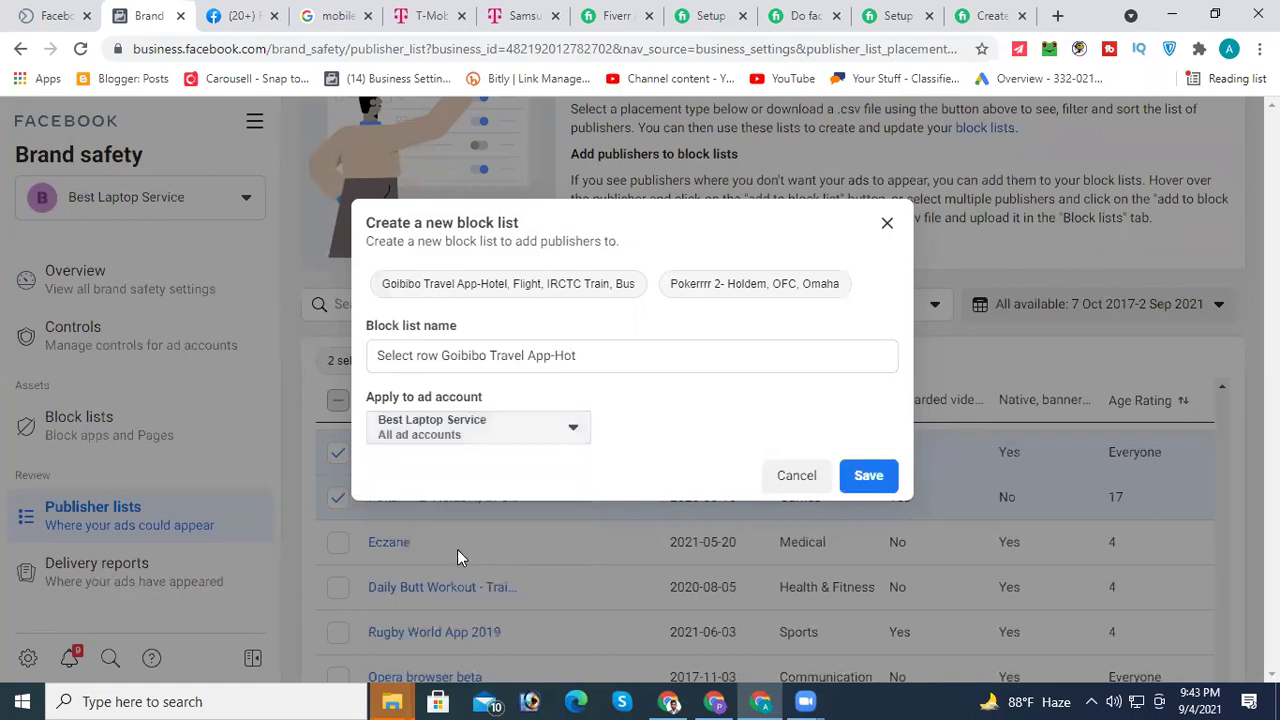
click(868, 476)
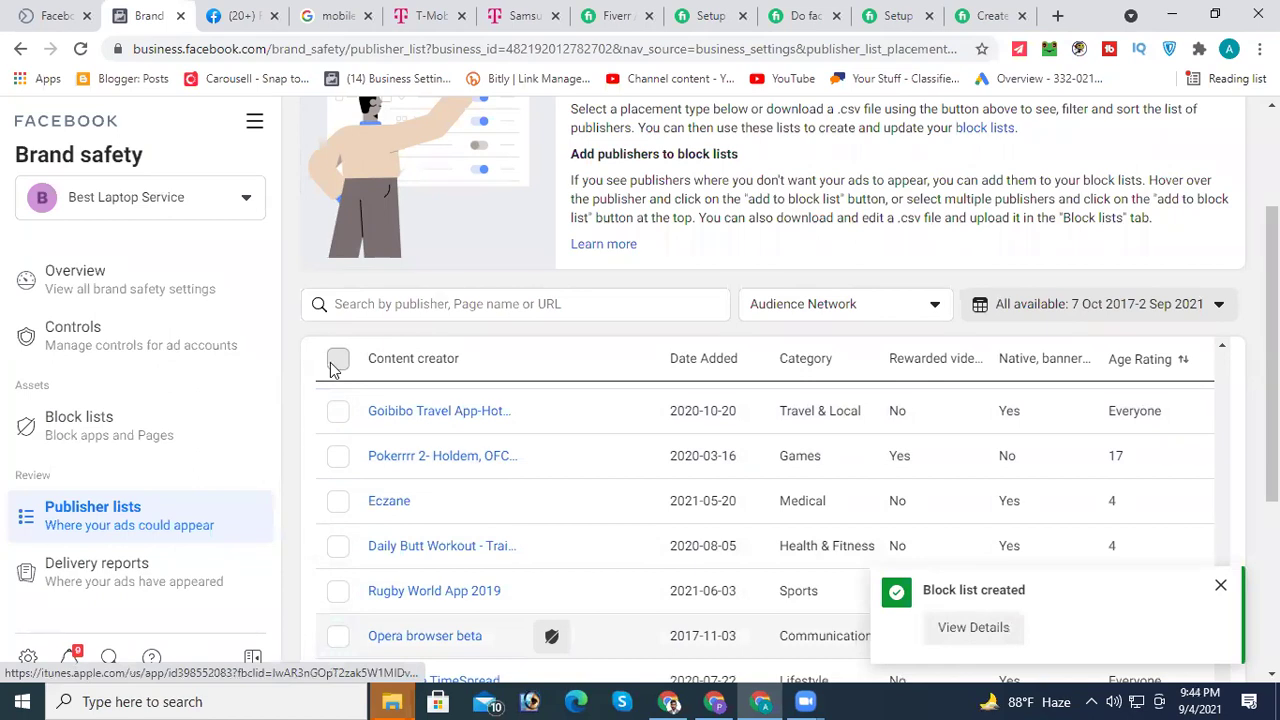
Step: Return to Business settings, expand the data sources, Brand safety and Registrations sections, and open News Pages under Registrations
click(255, 125)
click(351, 222)
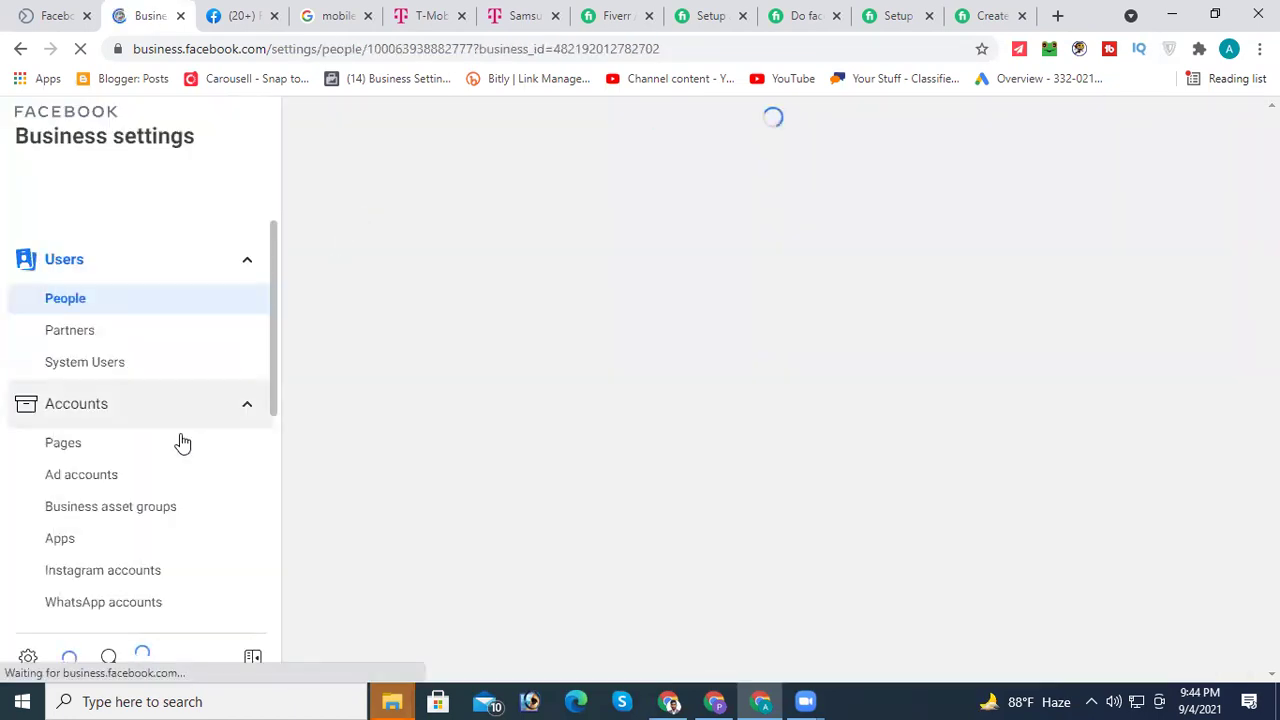
scroll(170, 470, down, 4)
scroll(171, 451, up, 3)
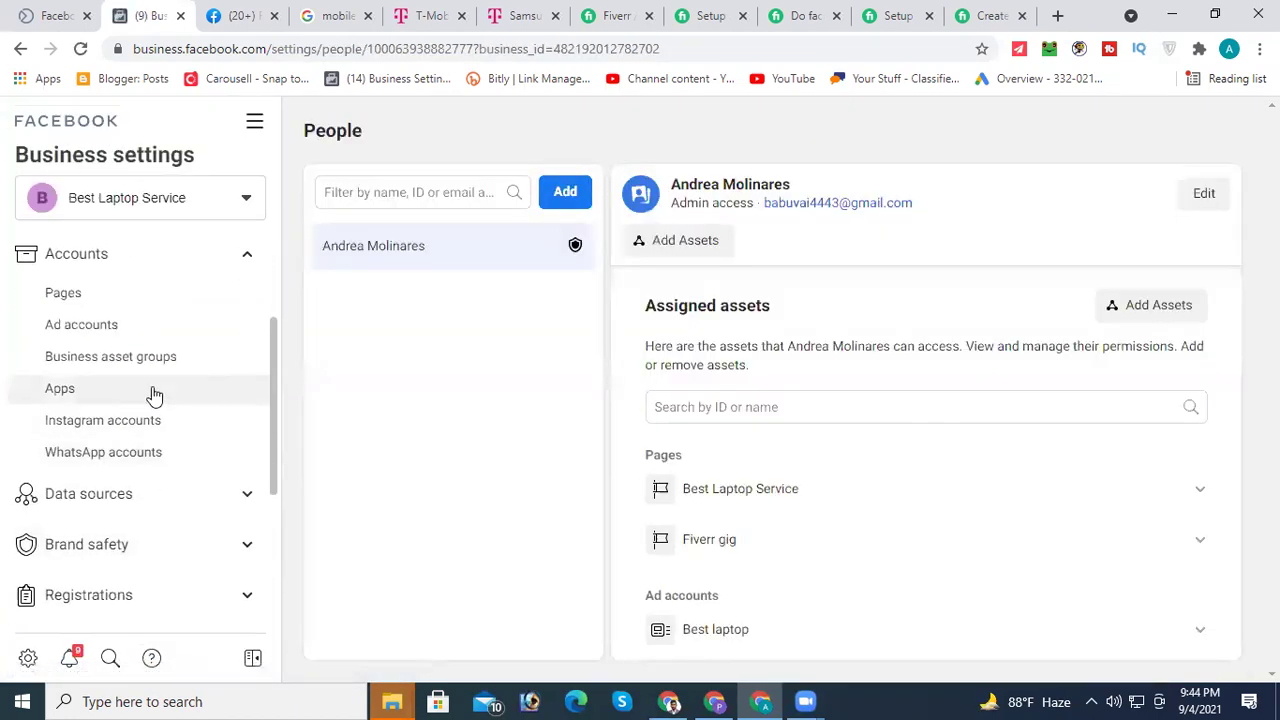
scroll(155, 400, down, 2)
scroll(165, 446, down, 1)
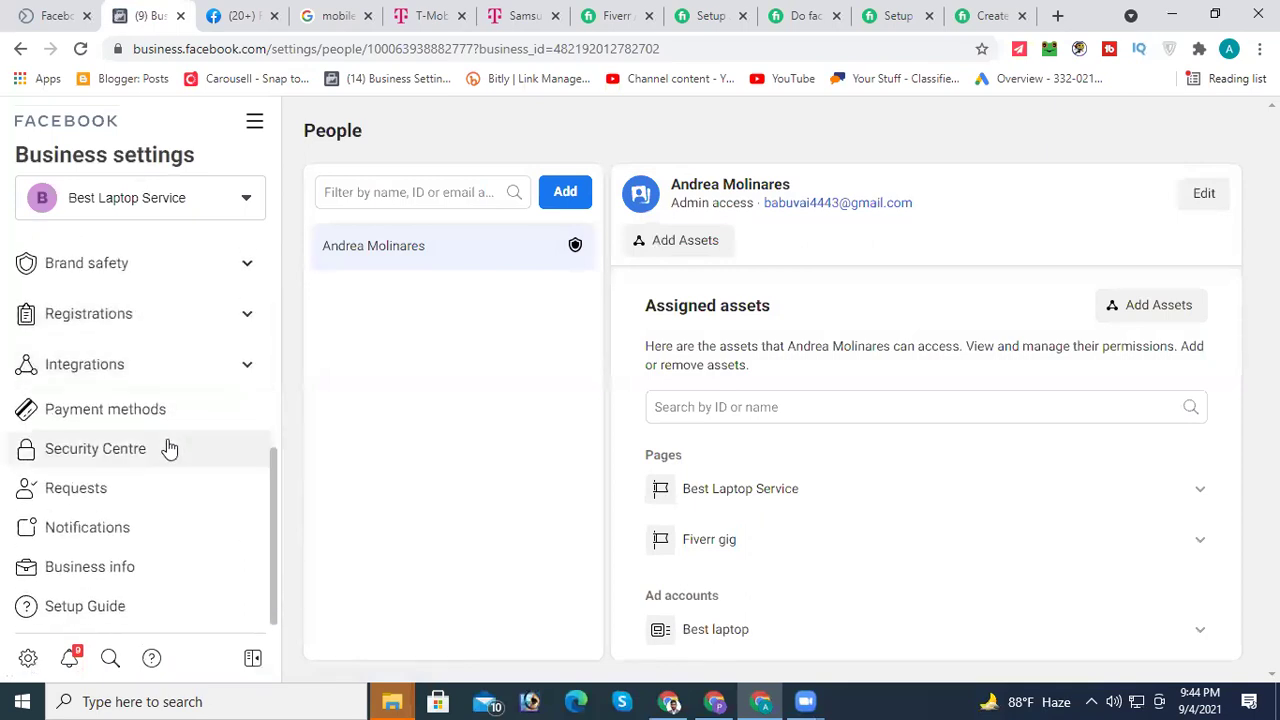
scroll(172, 450, up, 2)
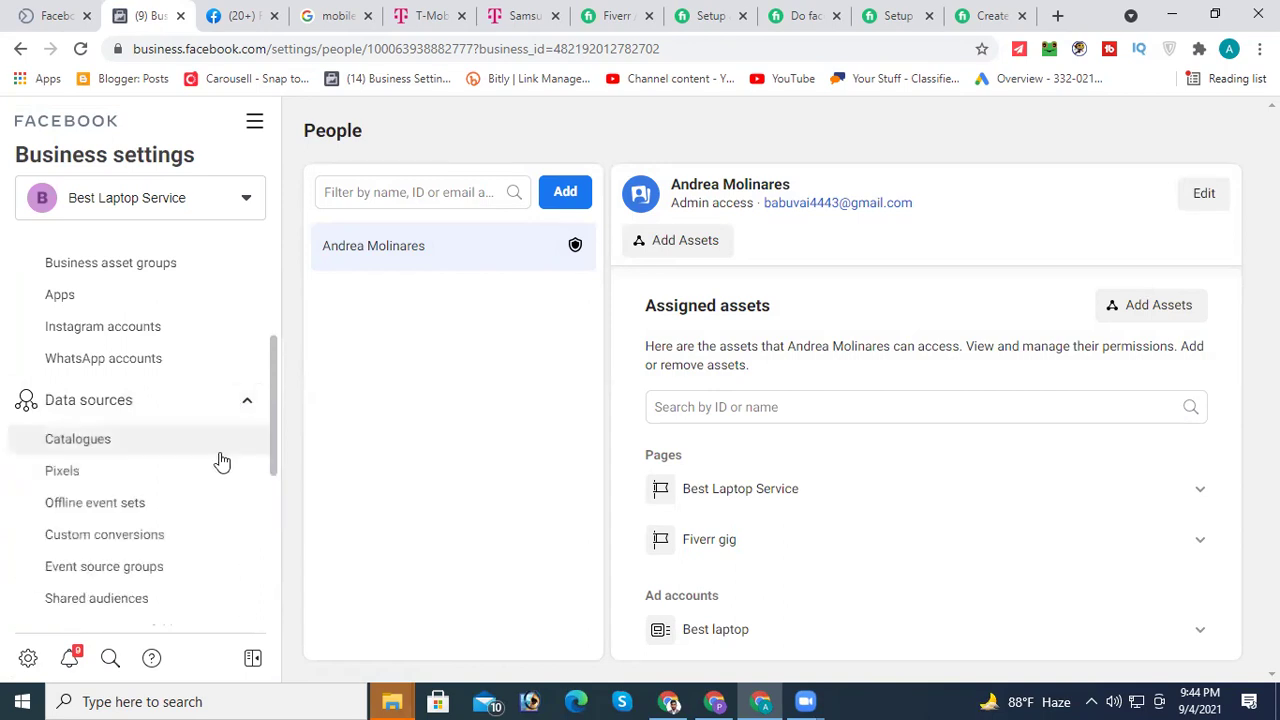
scroll(220, 460, down, 2)
click(231, 483)
scroll(190, 450, down, 2)
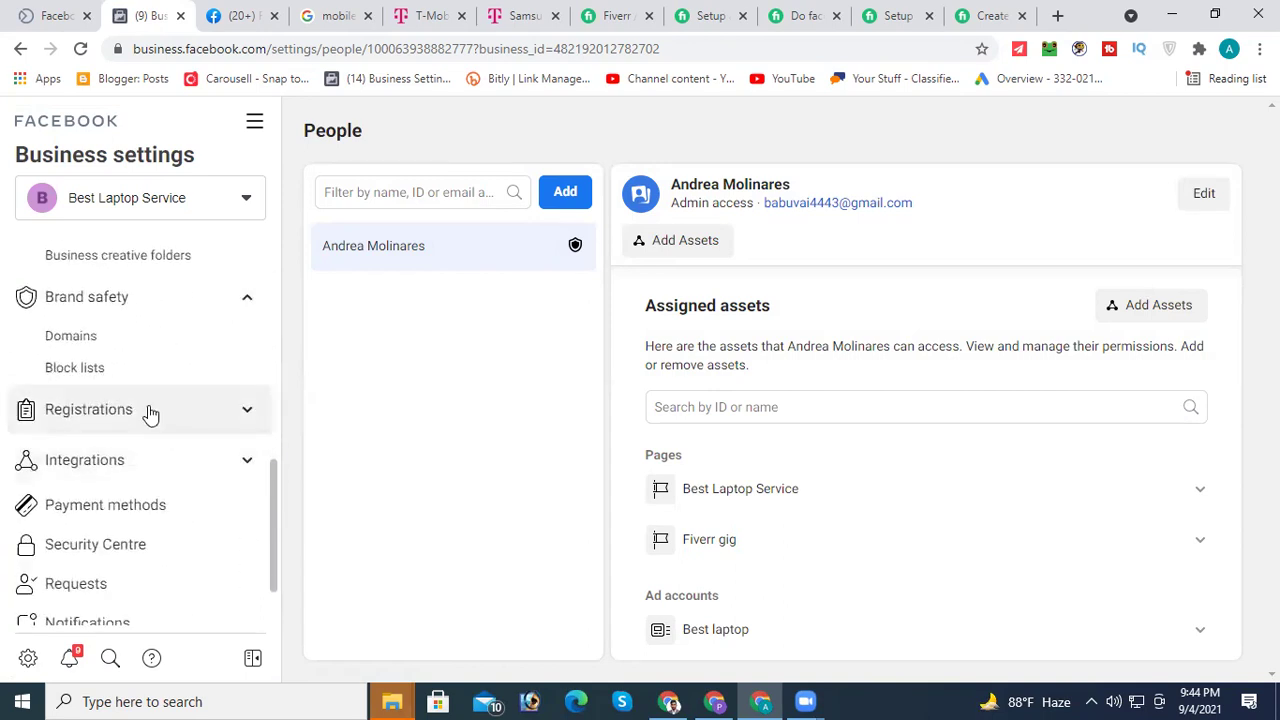
click(215, 413)
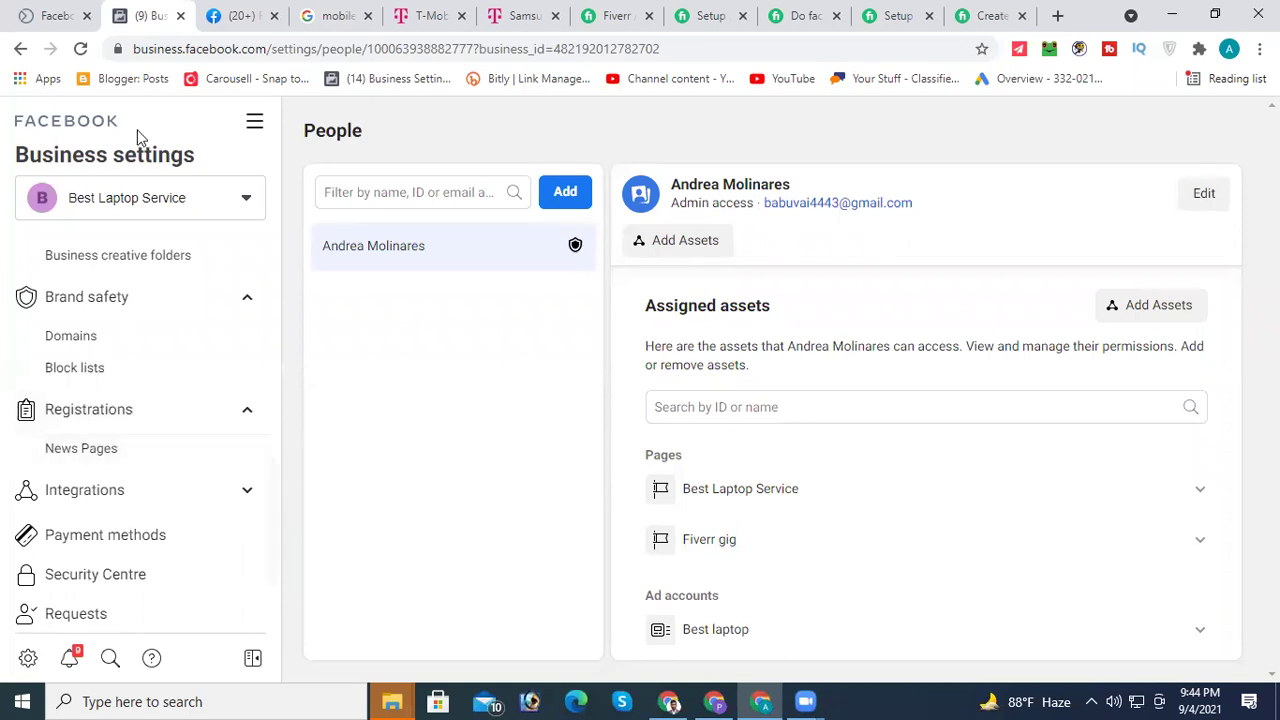
click(124, 459)
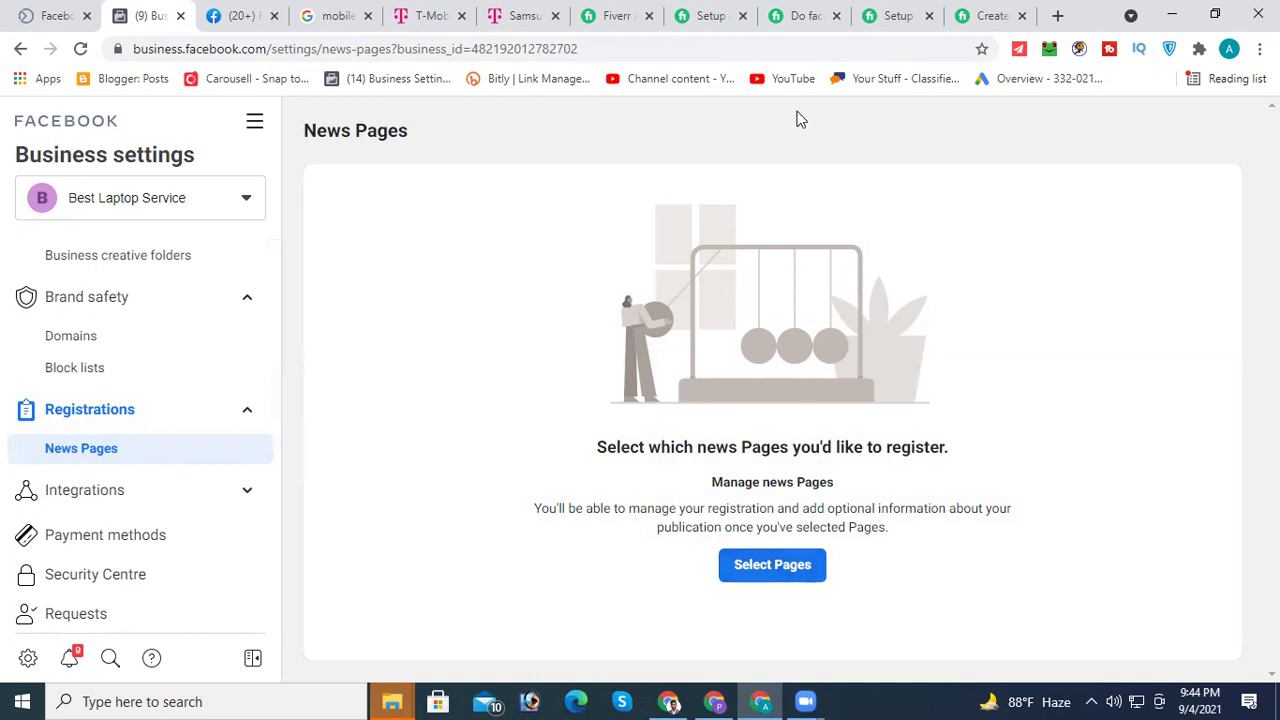
Step: Choose the Best Laptop Service Page as the news Page to register and confirm the selection
click(780, 565)
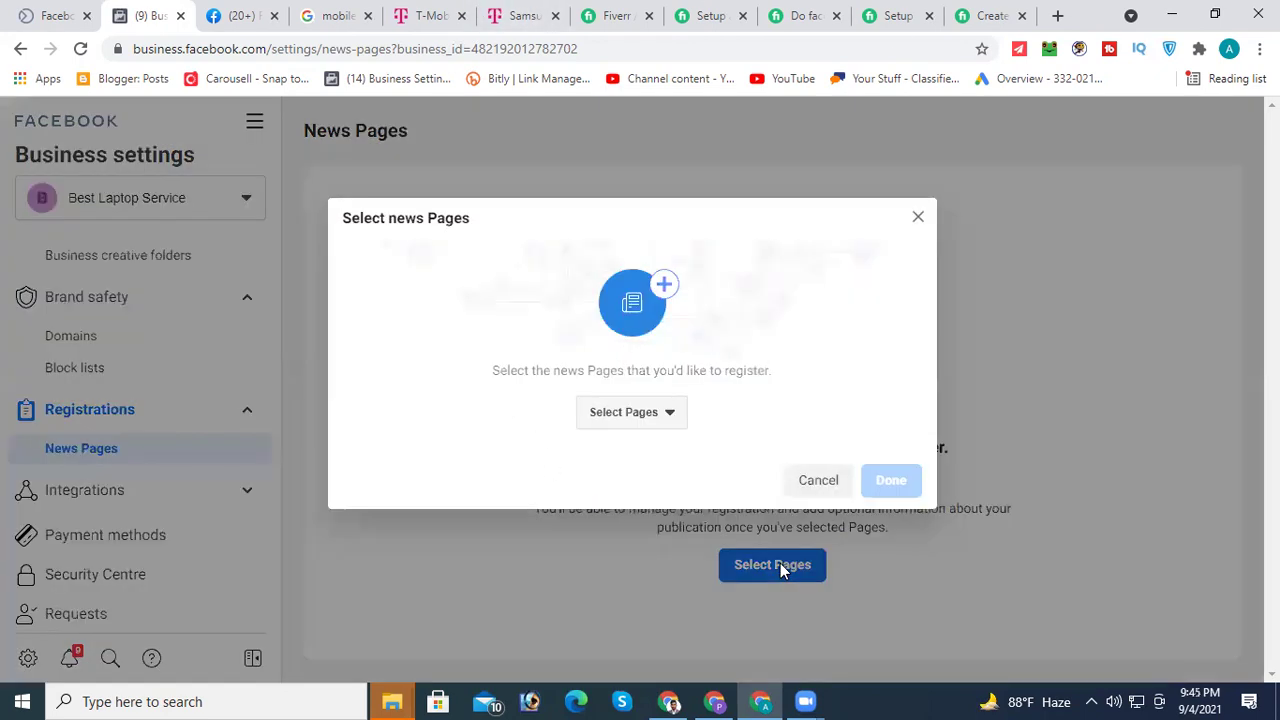
click(668, 428)
click(672, 555)
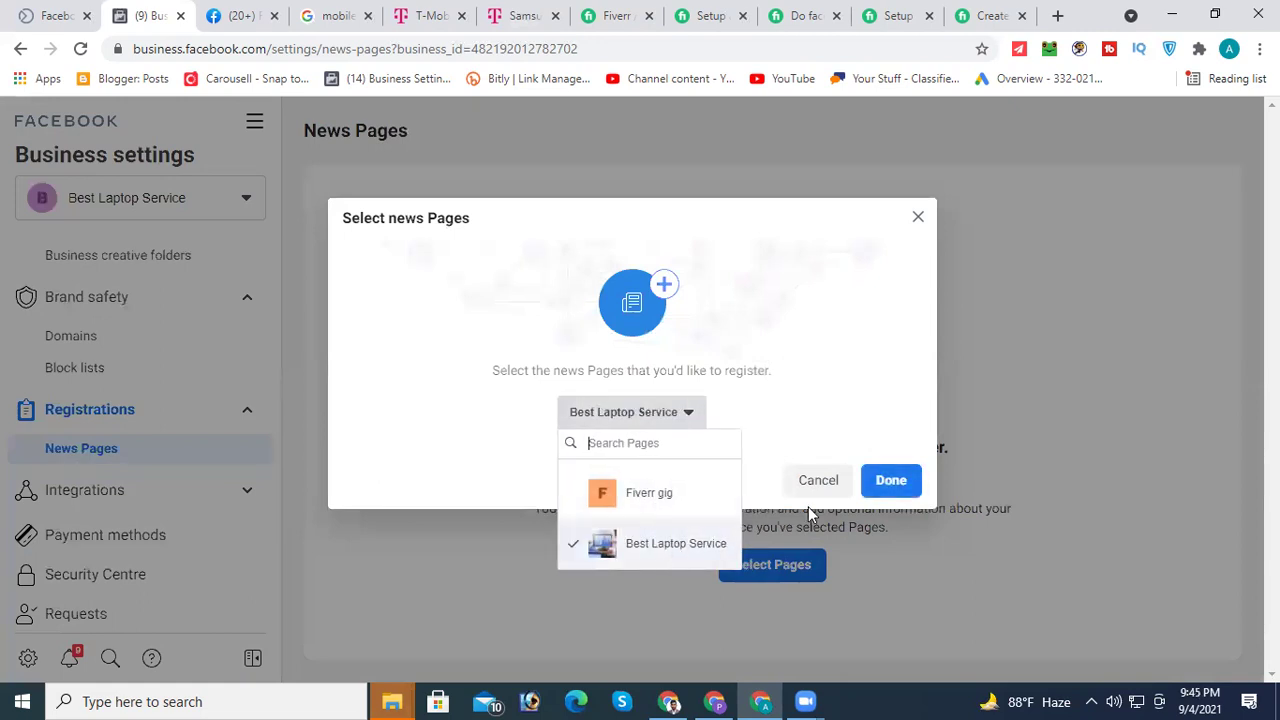
click(657, 545)
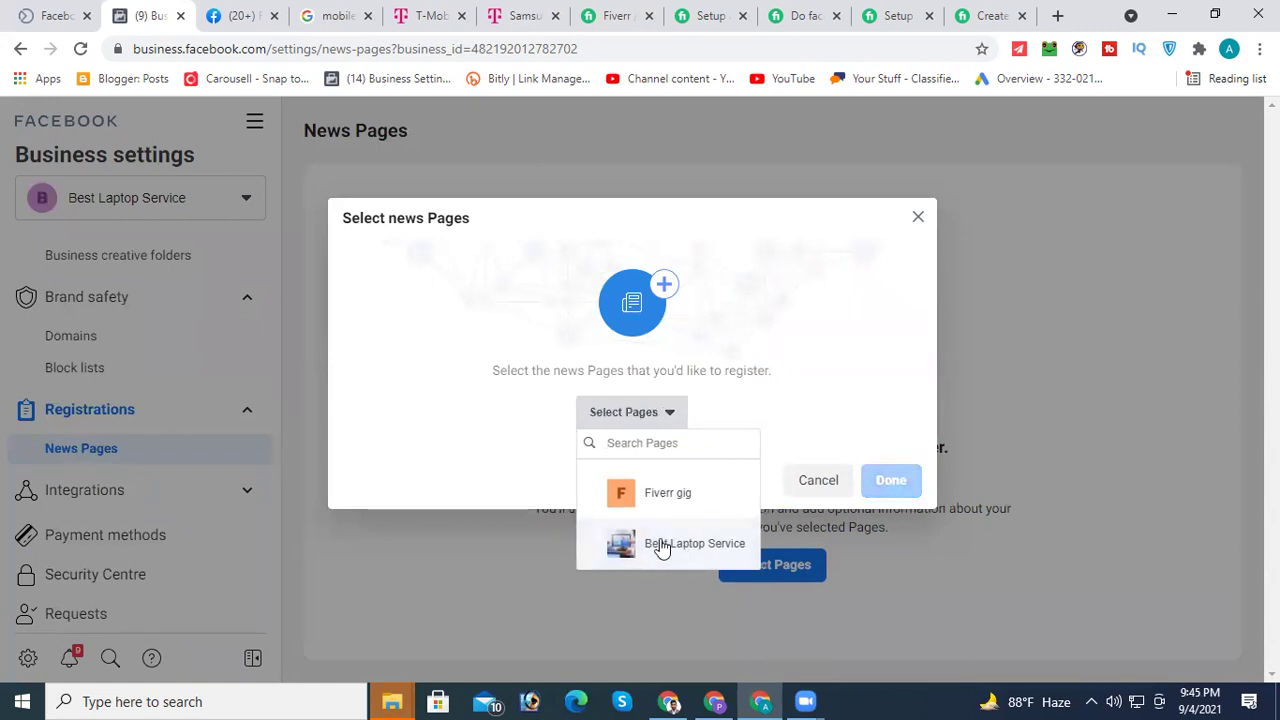
click(714, 546)
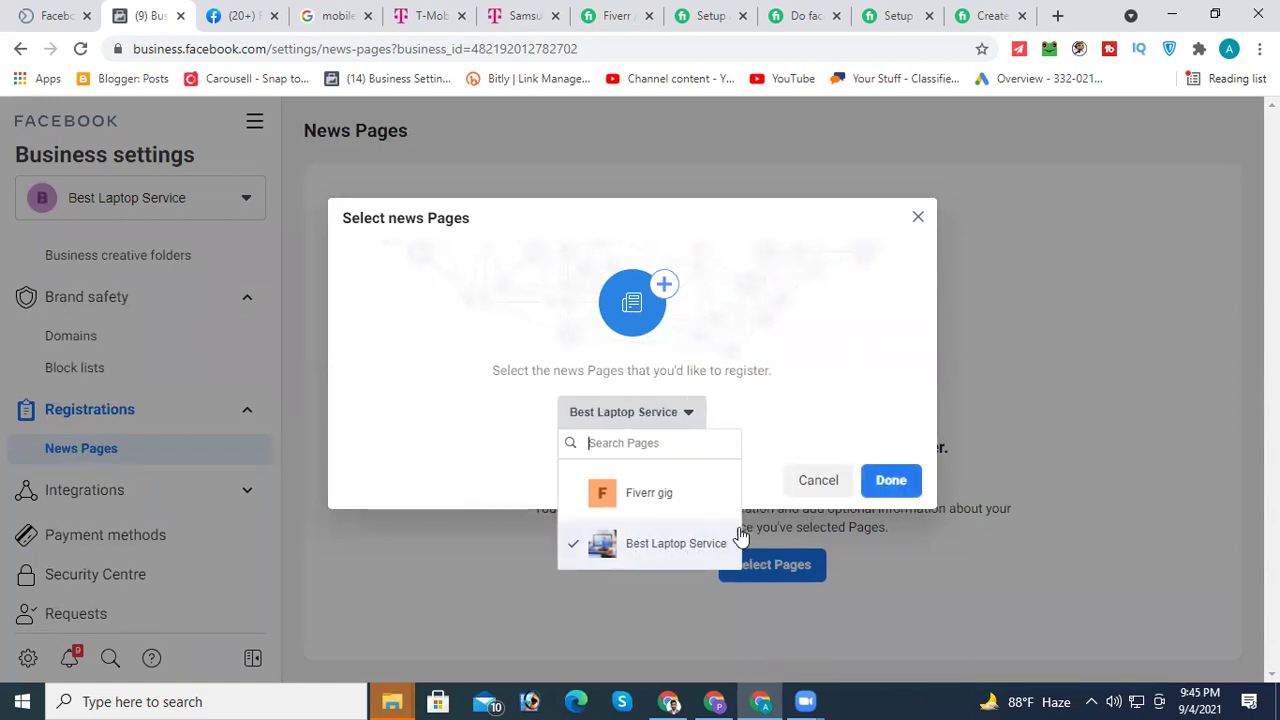
click(884, 482)
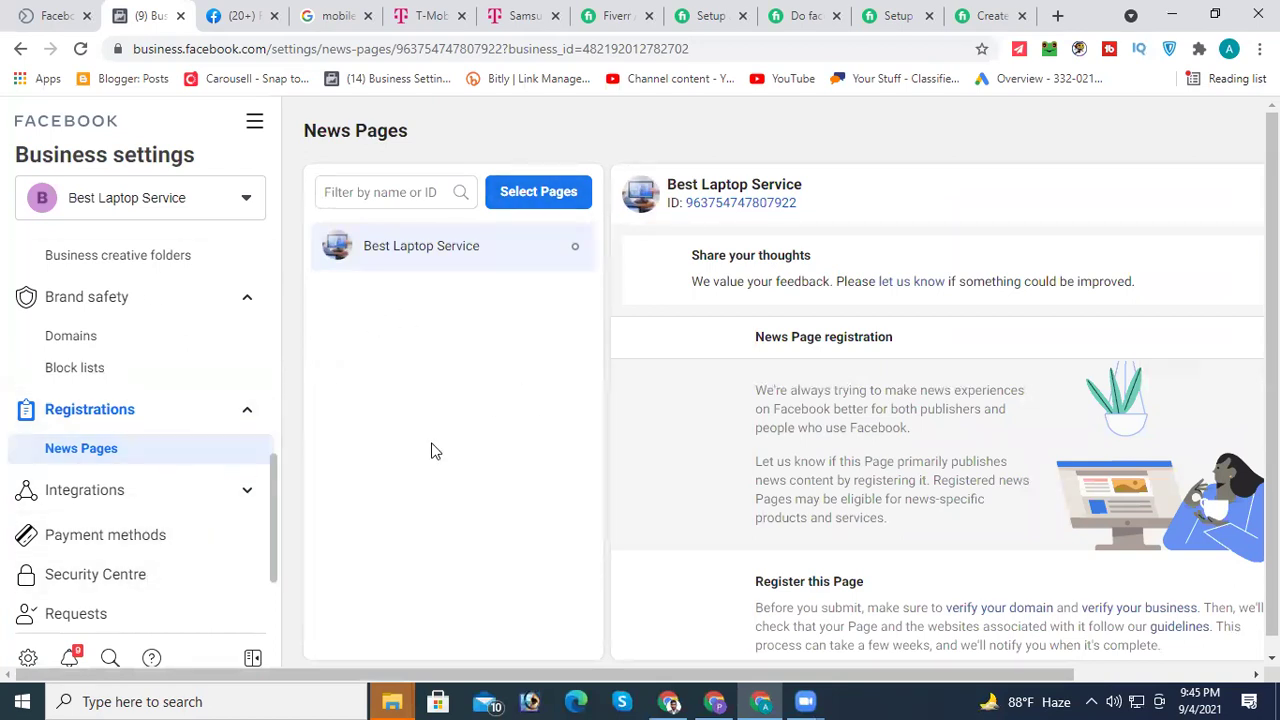
Step: Look at the entries in the Integrations section of Business settings and collapse it again
click(229, 490)
scroll(215, 440, down, 2)
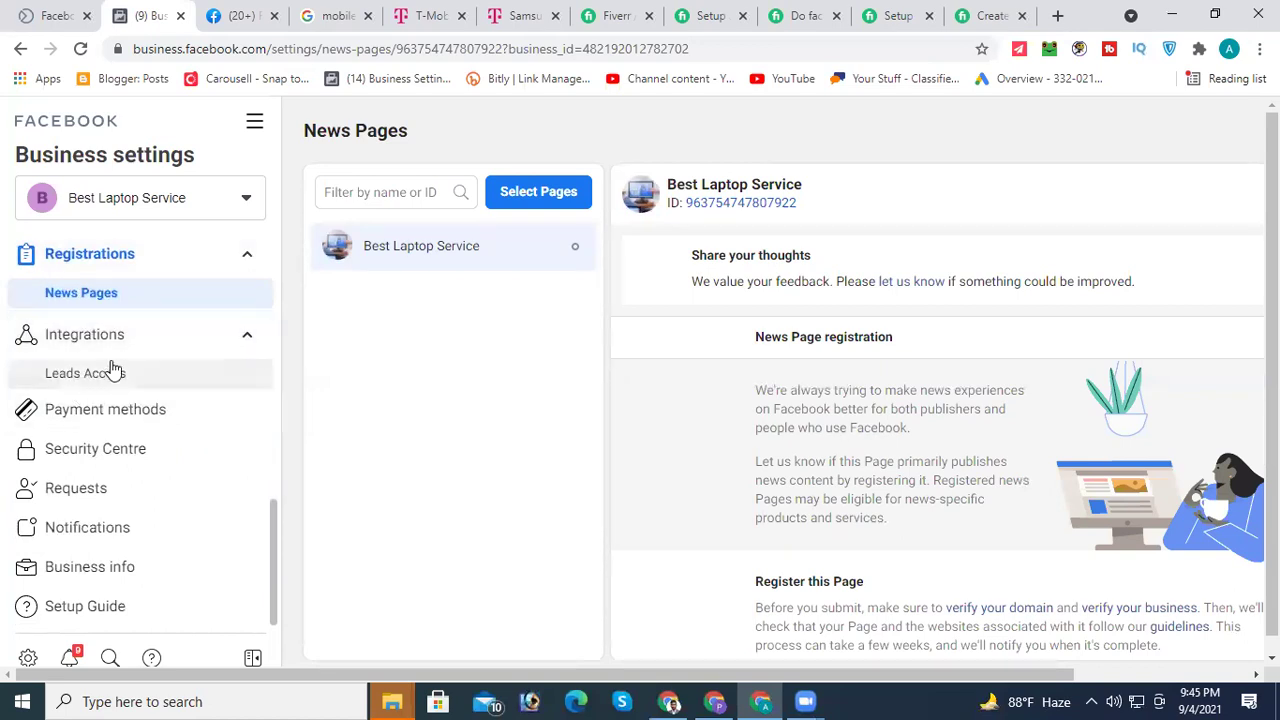
click(245, 341)
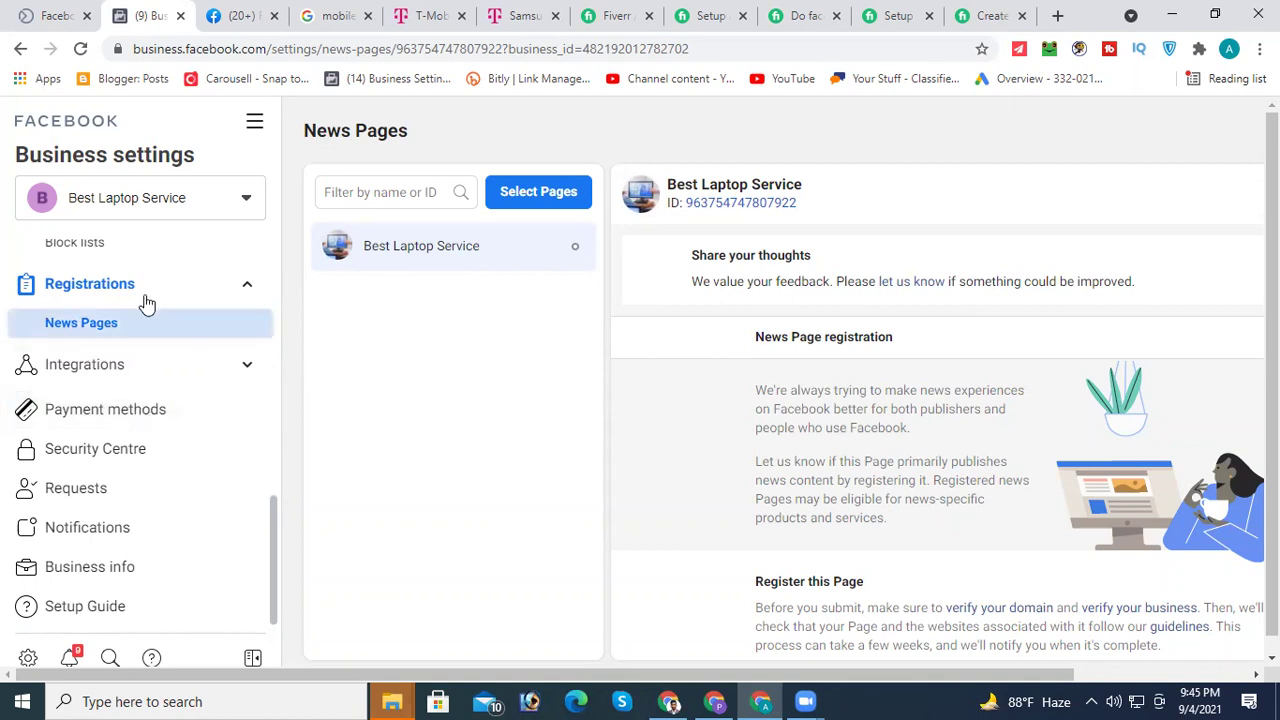
Step: Go to the Business Suite home page and open Billing from its additional tools to view the payment activity
click(55, 15)
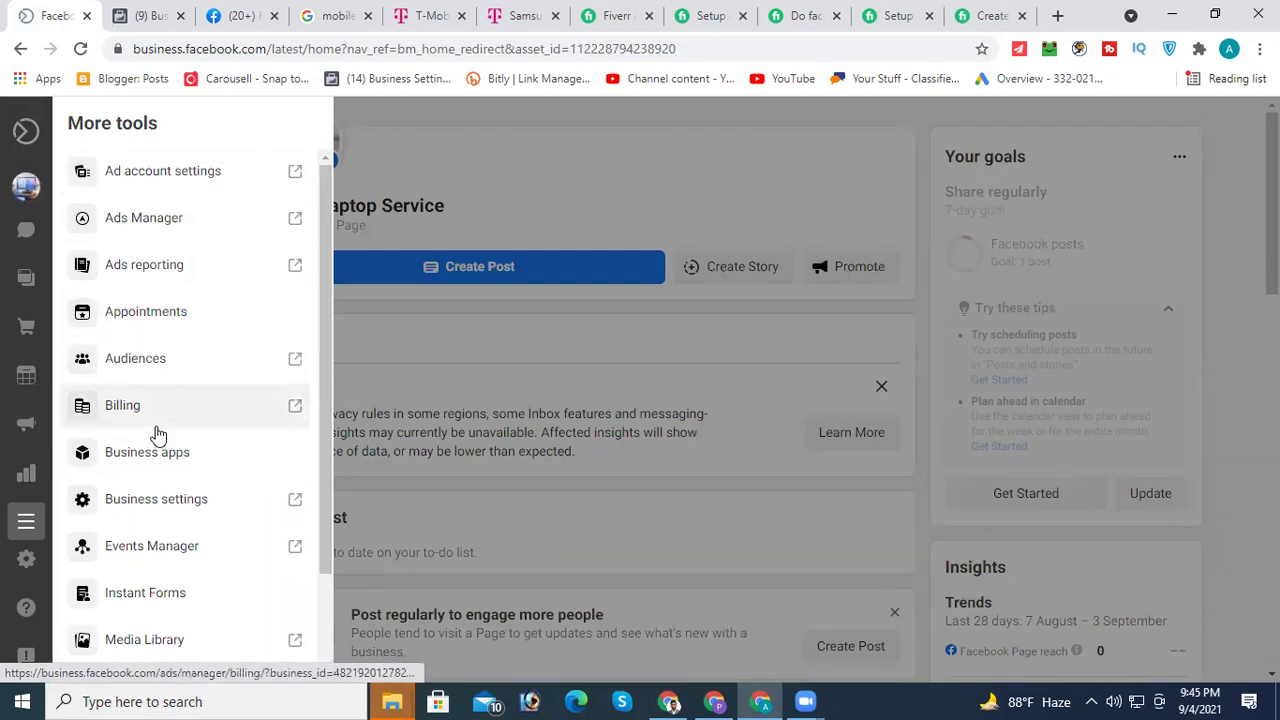
scroll(157, 434, down, 1)
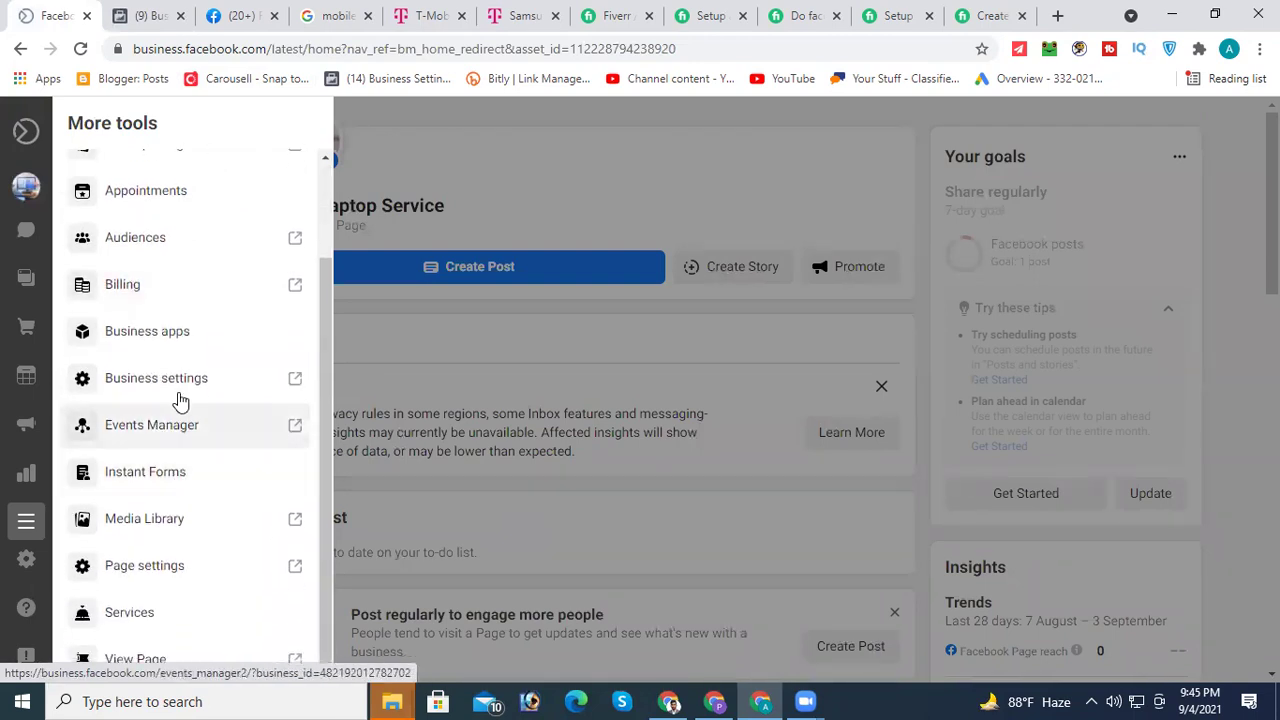
click(146, 291)
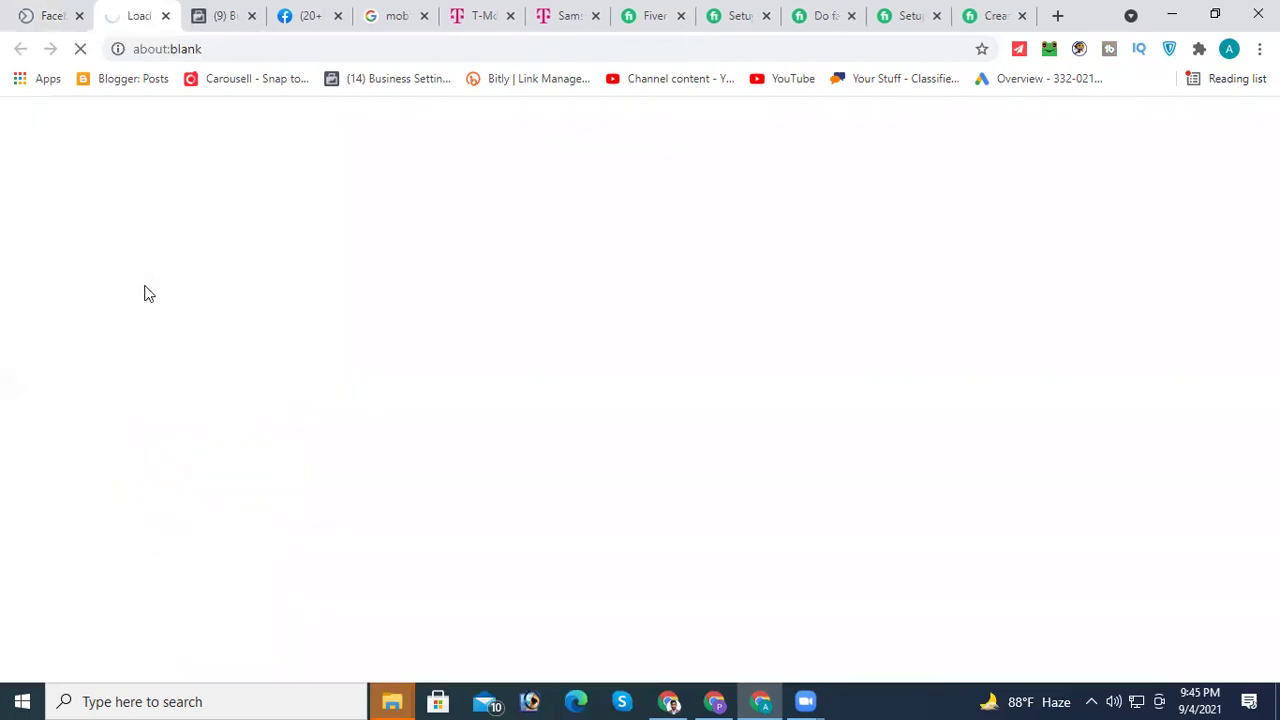
click(217, 17)
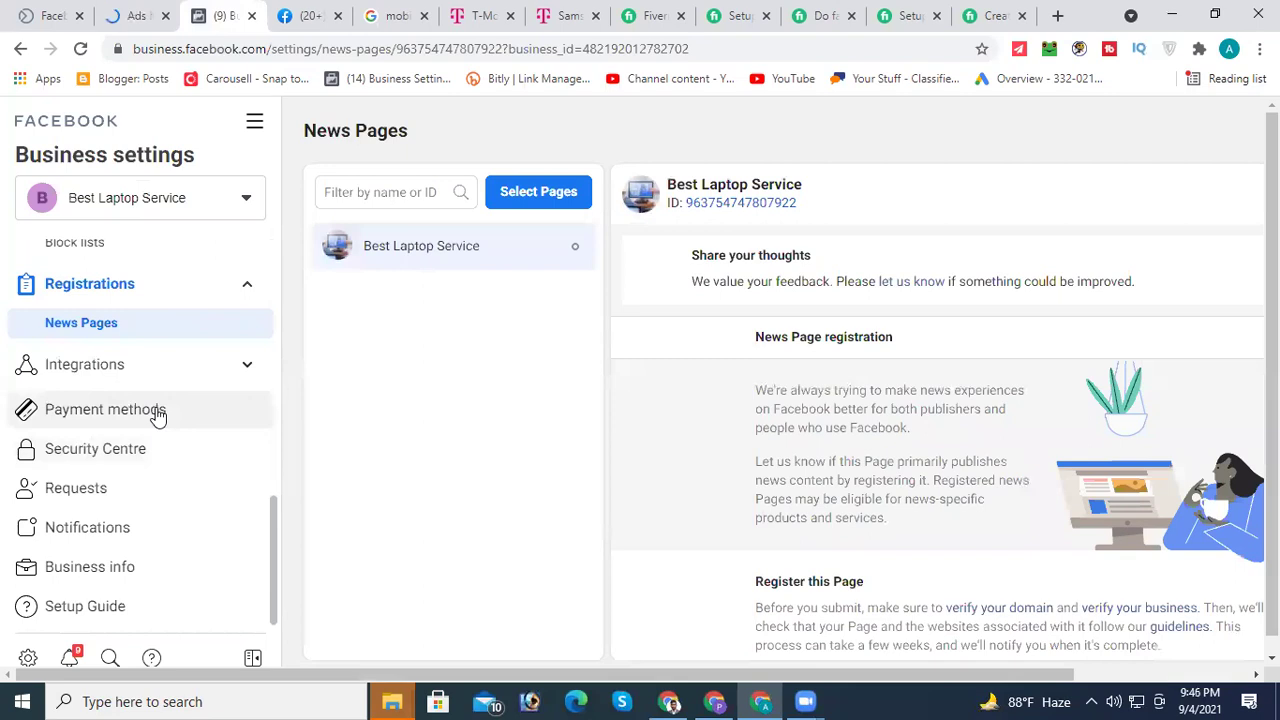
click(135, 16)
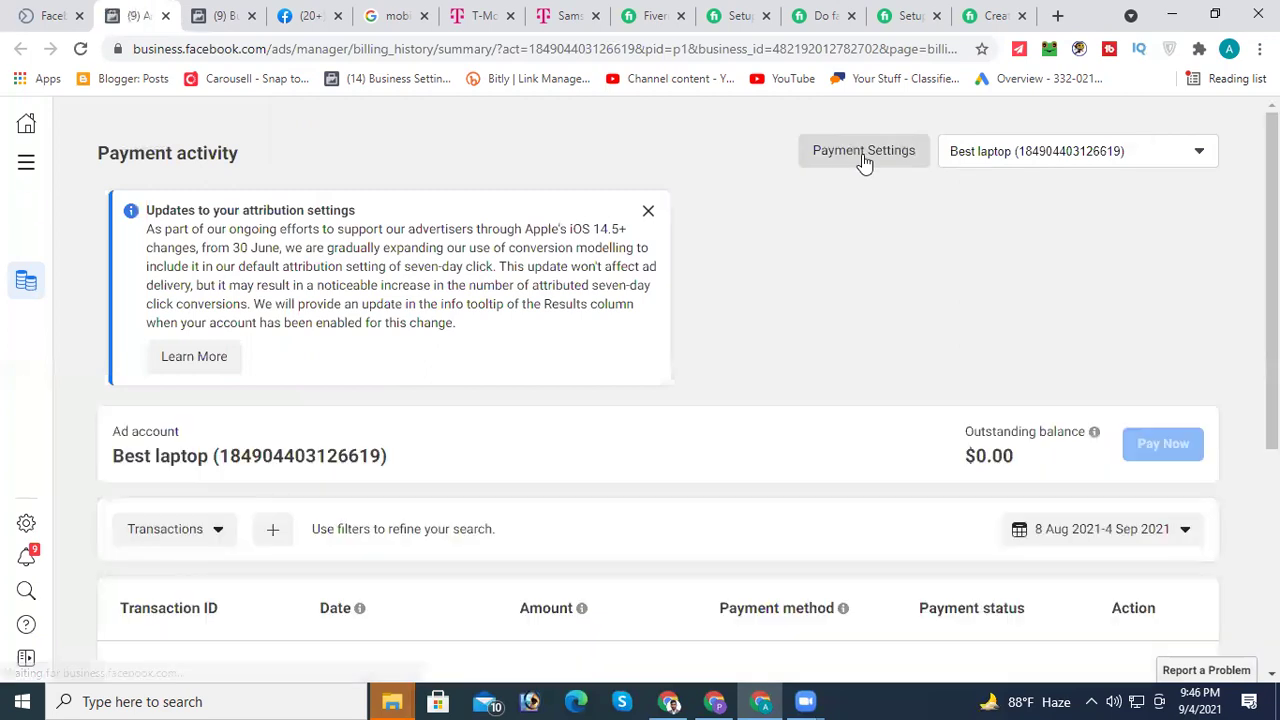
Step: Review the Best laptop ad account's payment settings and follow the option to create an ad
click(864, 160)
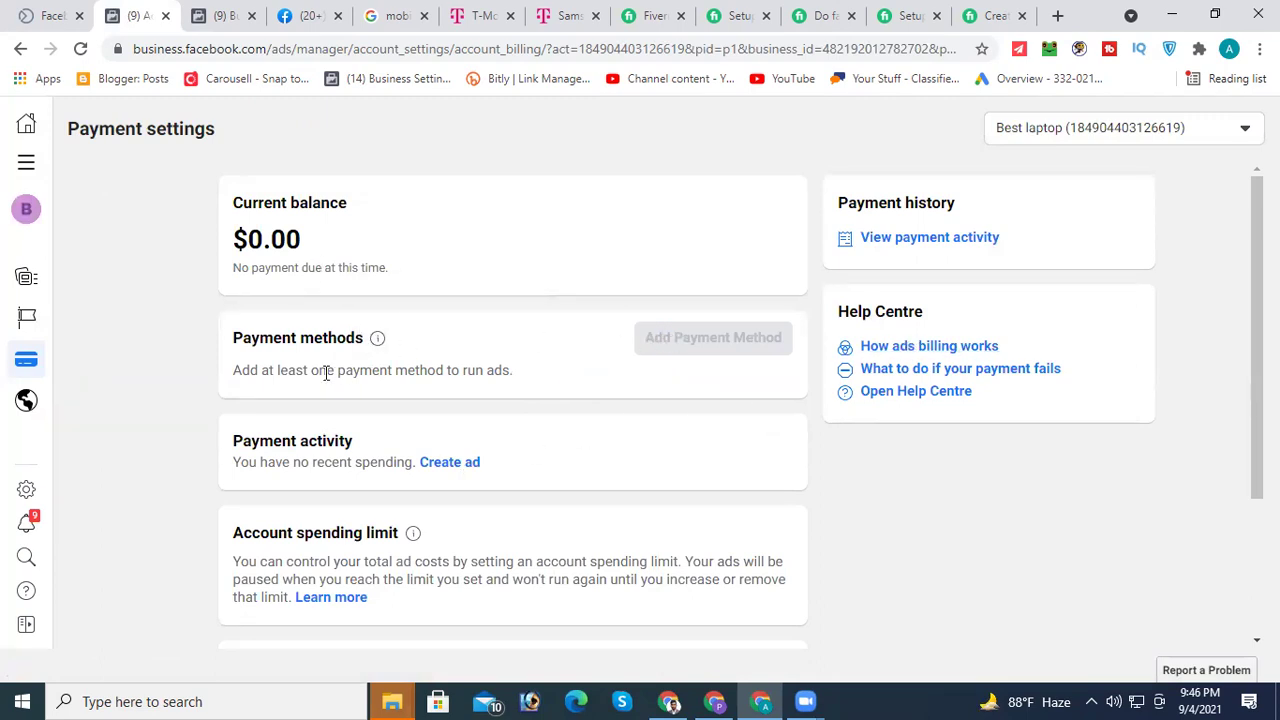
scroll(334, 369, down, 2)
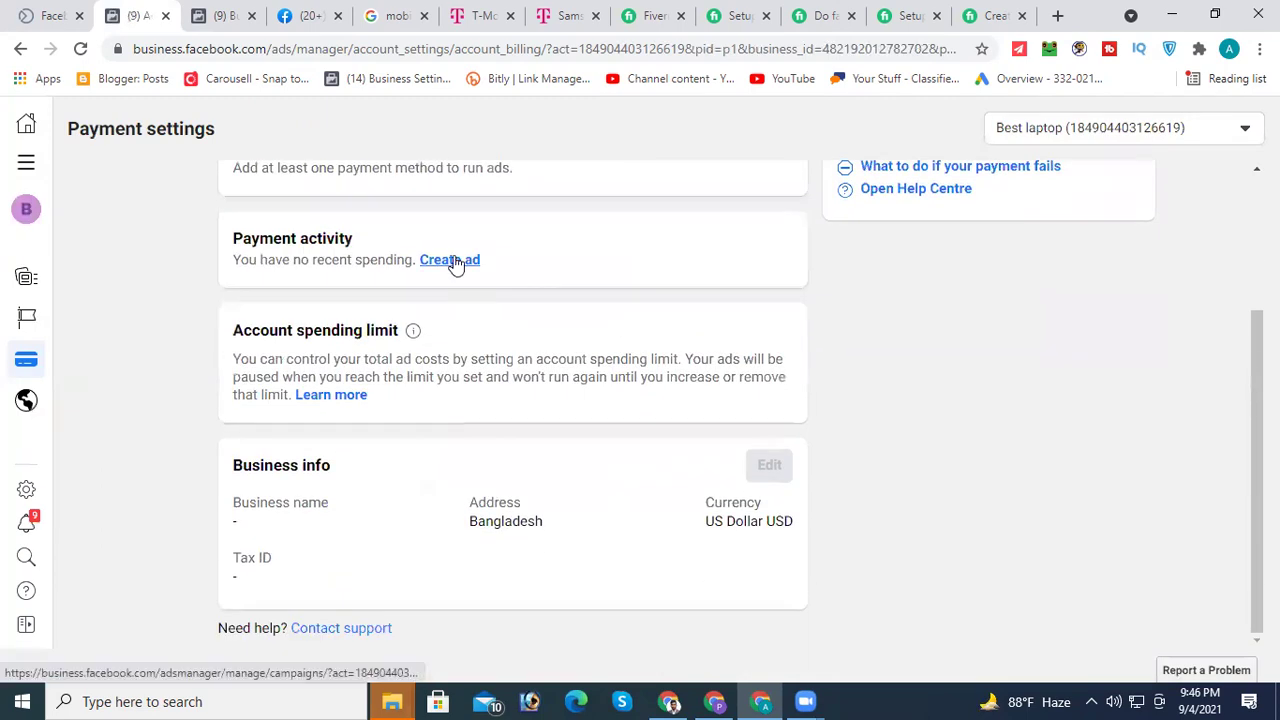
click(452, 262)
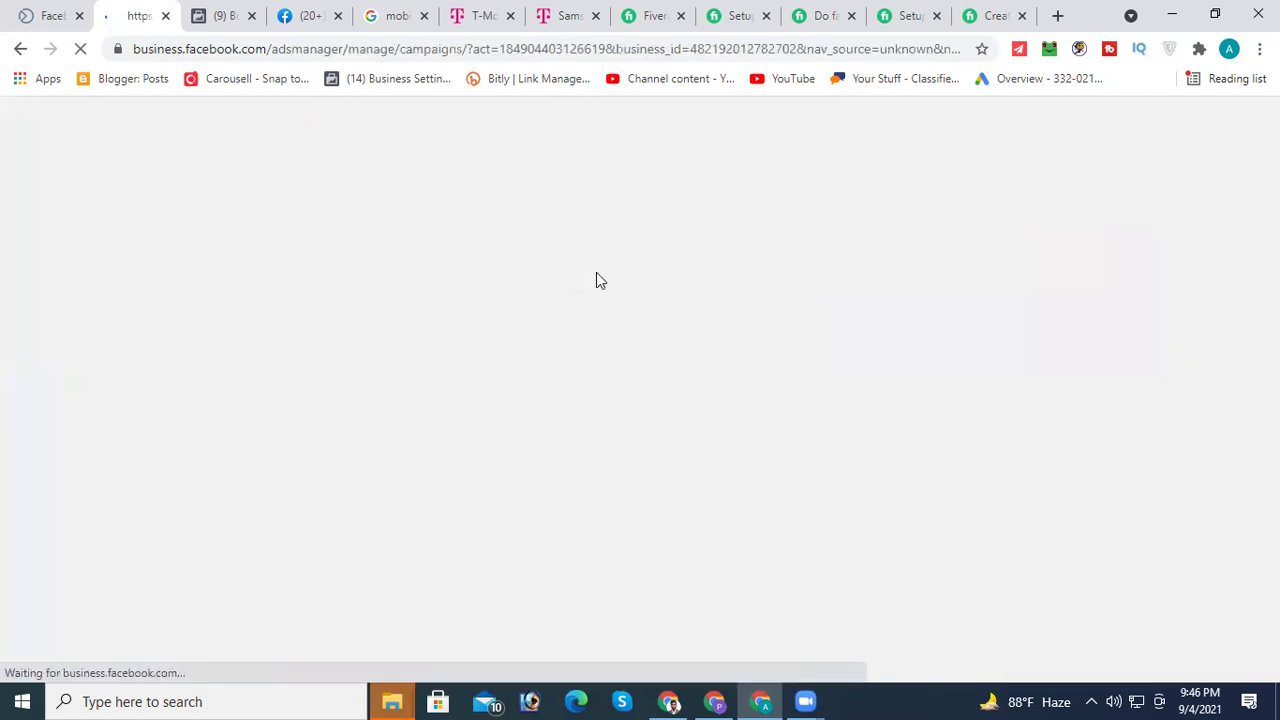
Step: Open Payment methods in Business settings, view the add-payment form as a finance editor, and close it without adding a card
click(213, 13)
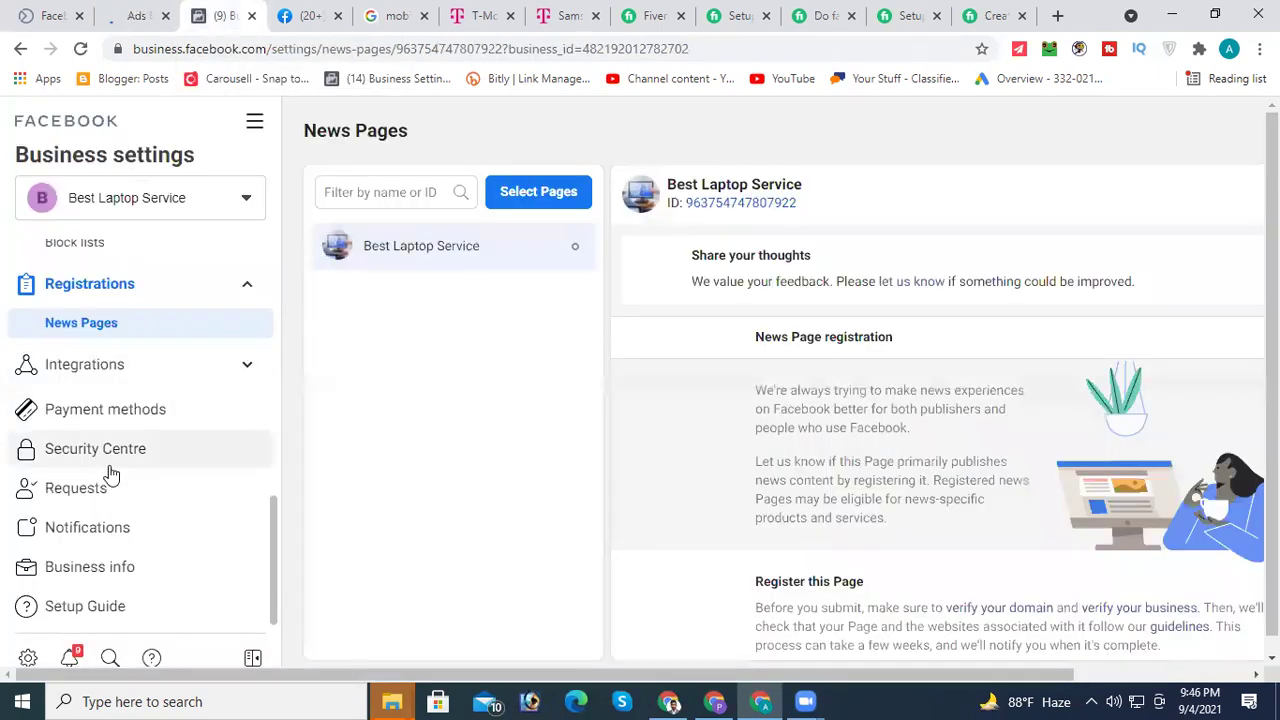
click(107, 418)
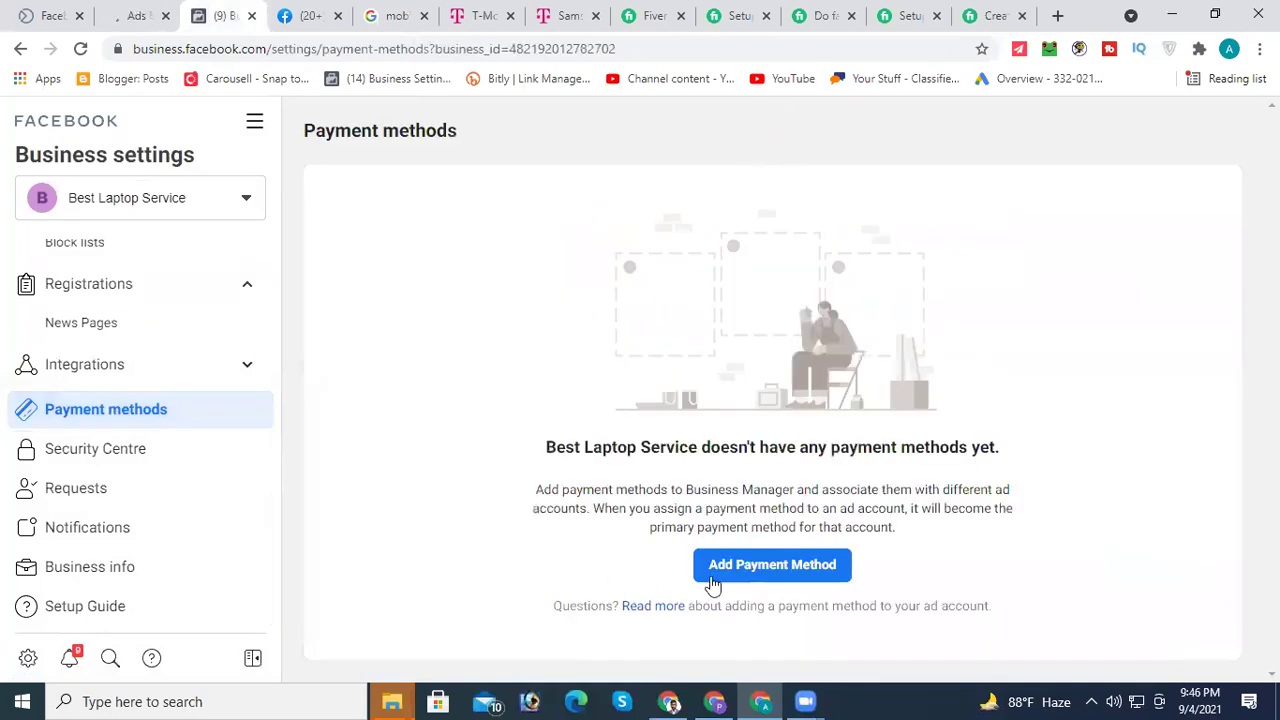
click(806, 565)
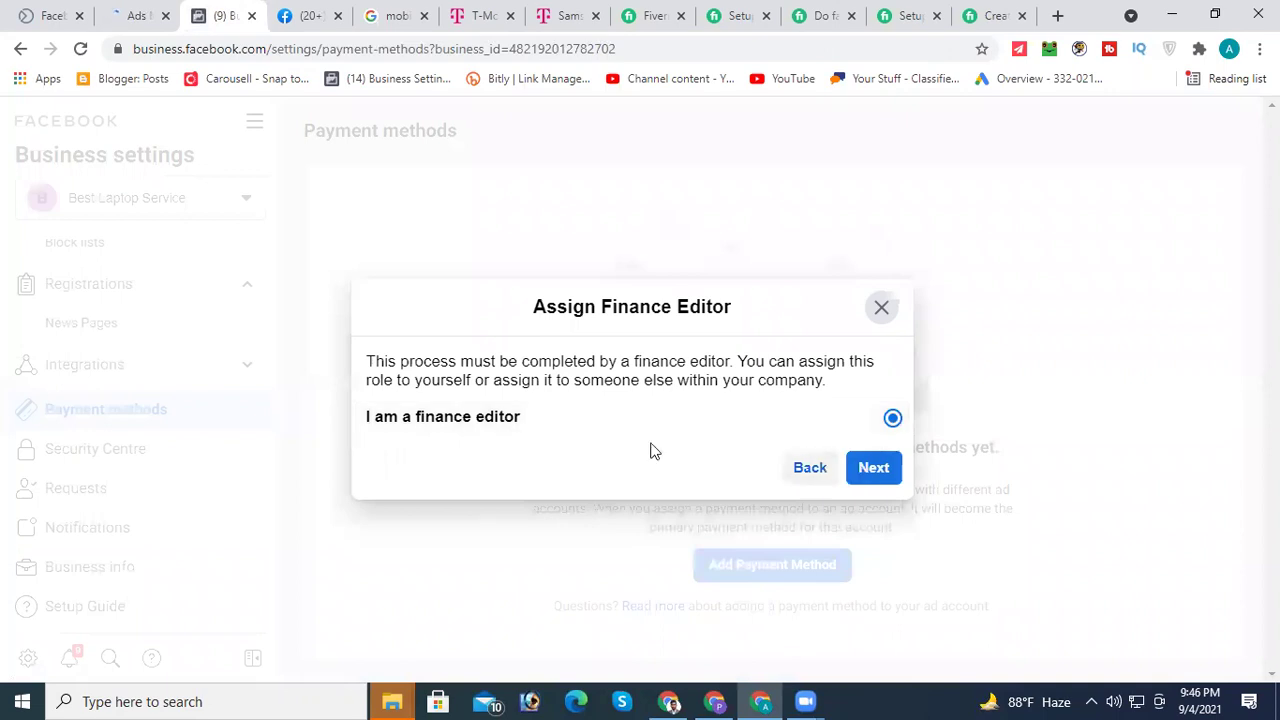
click(884, 469)
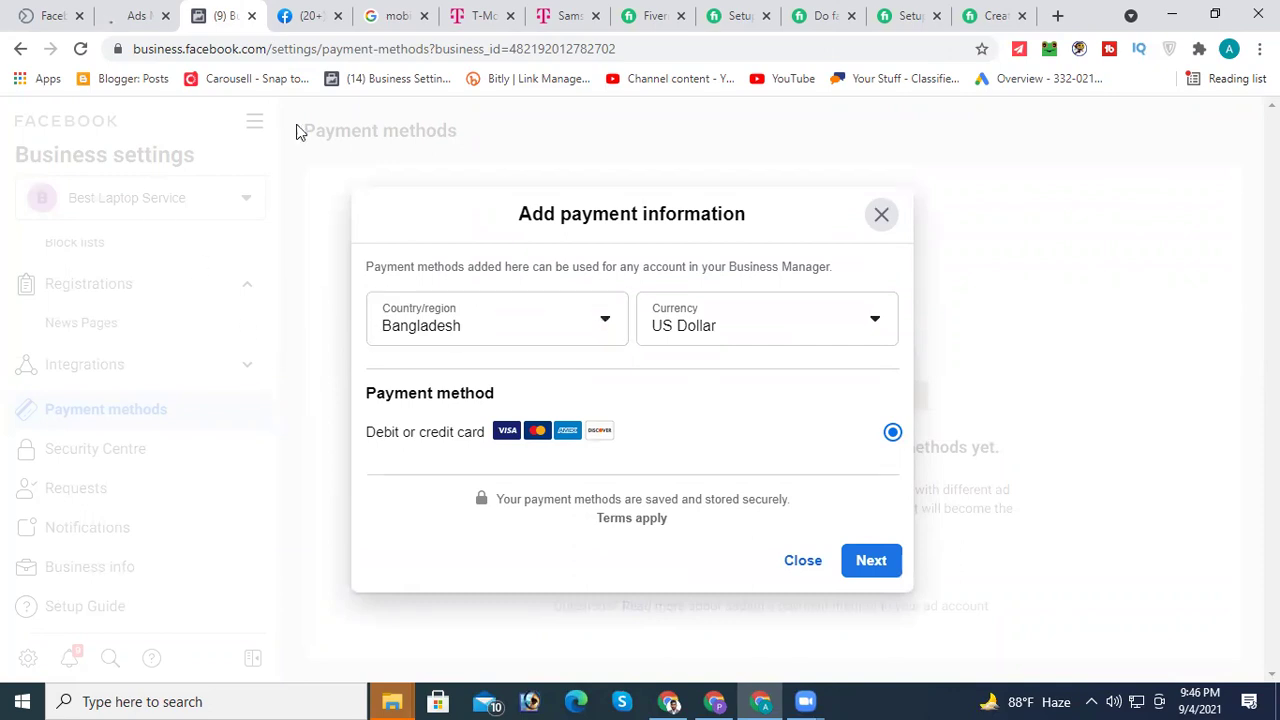
click(883, 218)
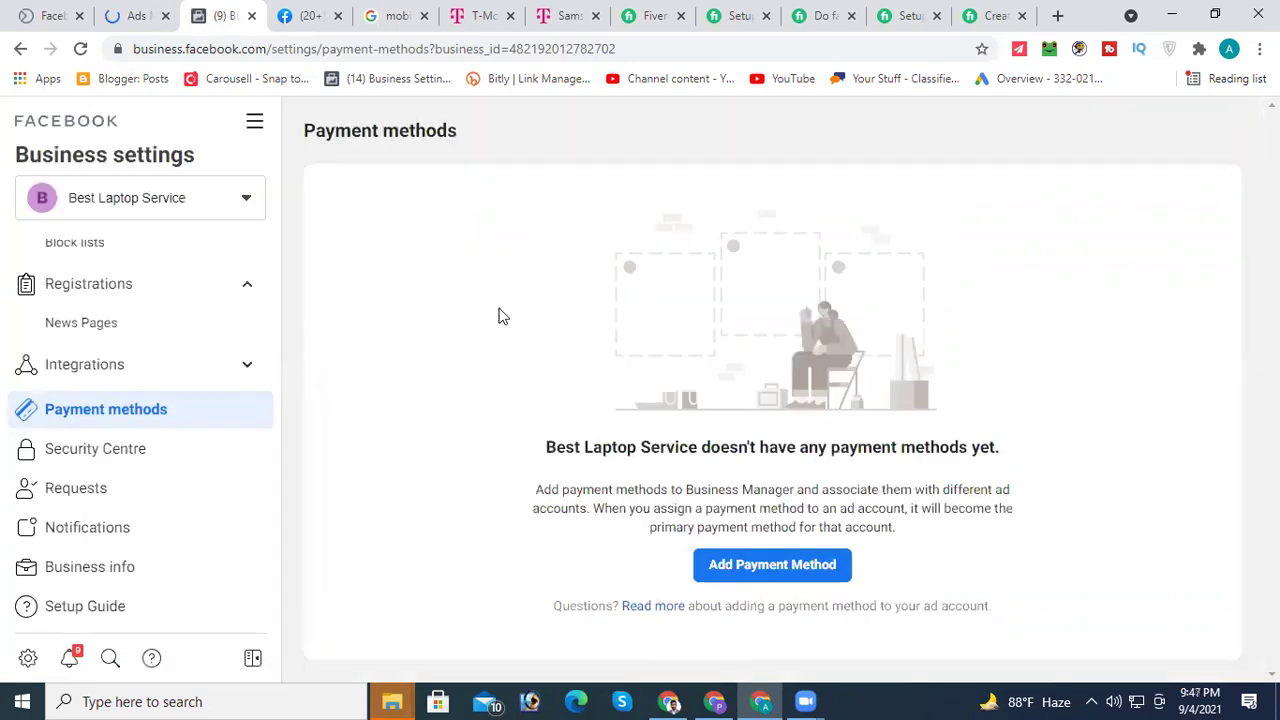
Step: Look through the Security Centre, the received, sent and invitation requests, and the notification settings of the business
click(80, 450)
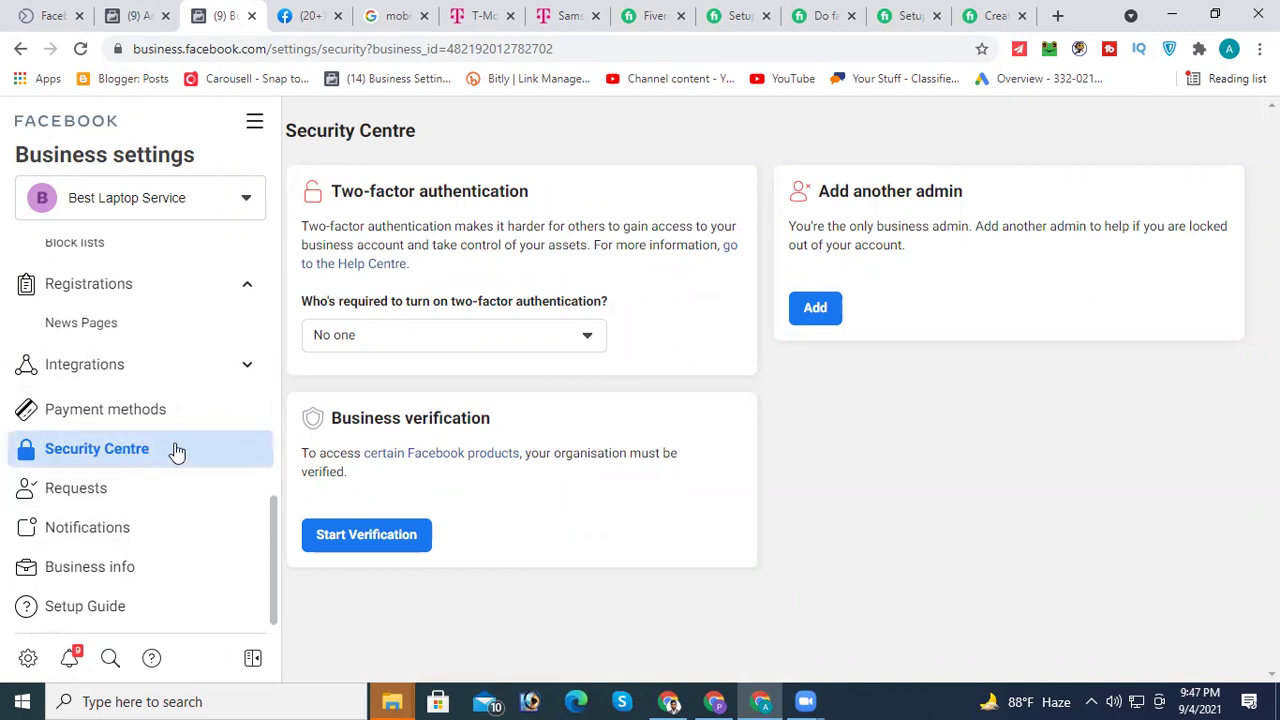
click(127, 494)
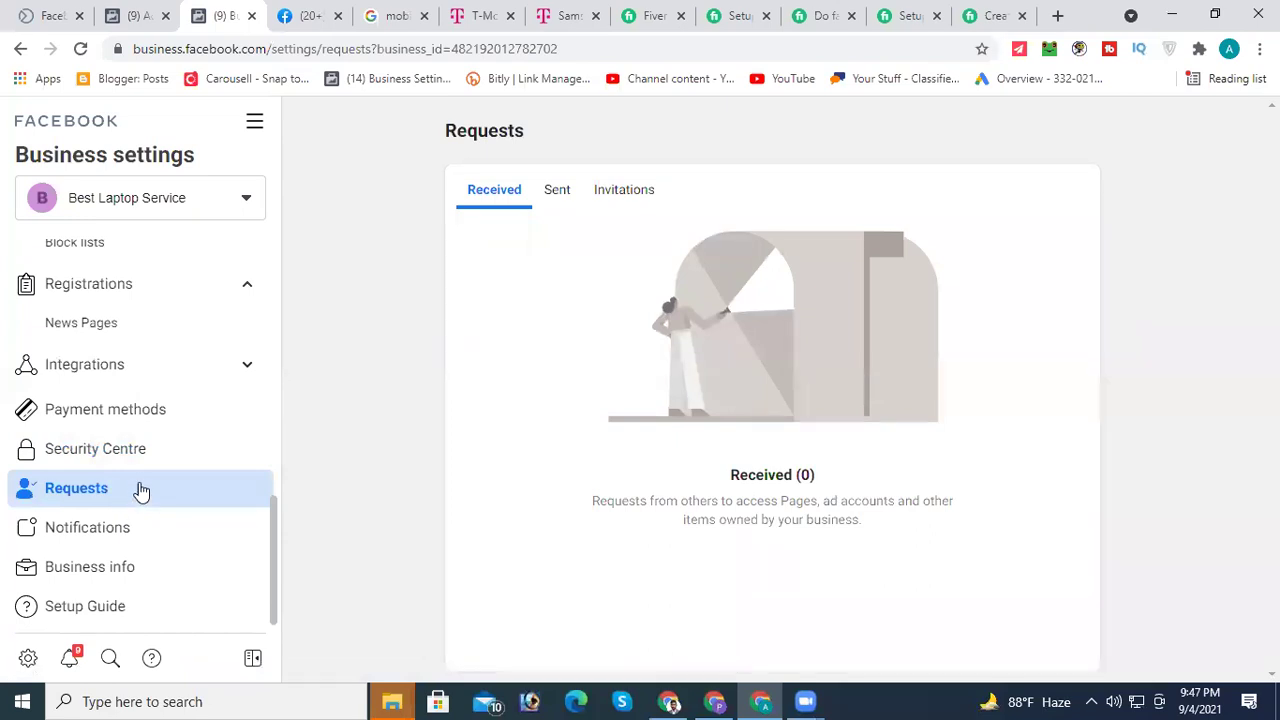
click(555, 195)
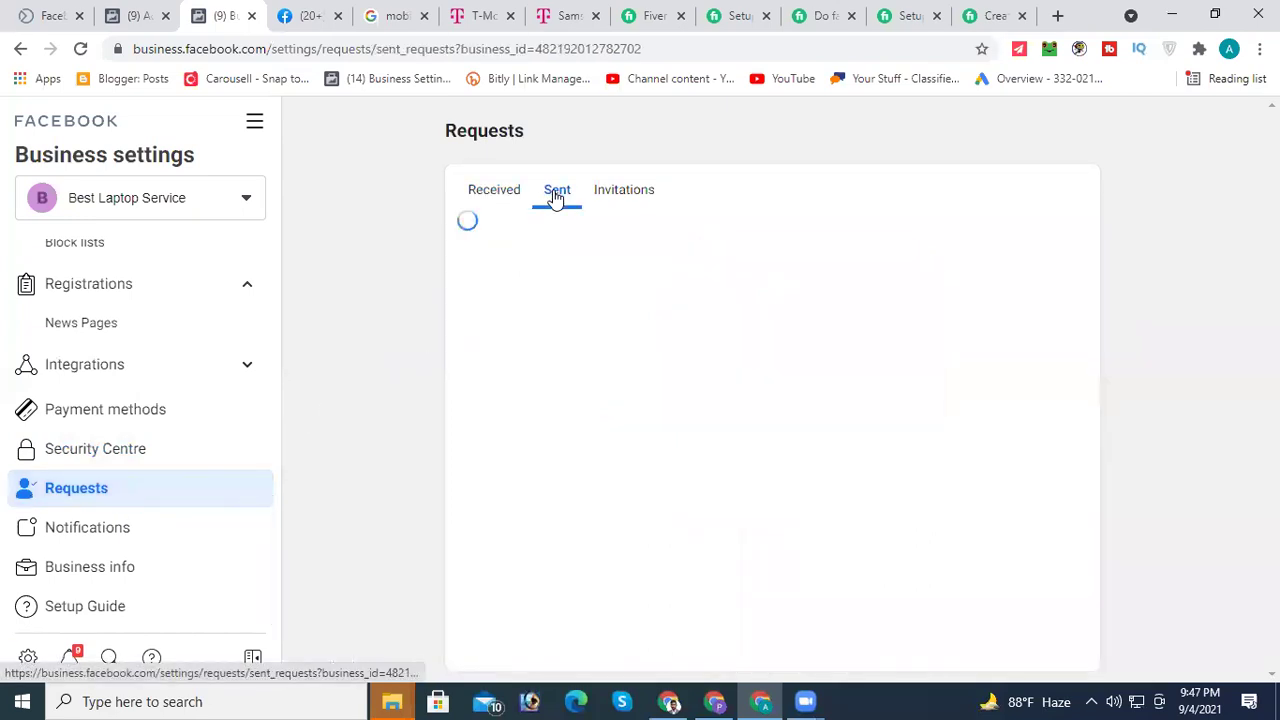
click(645, 198)
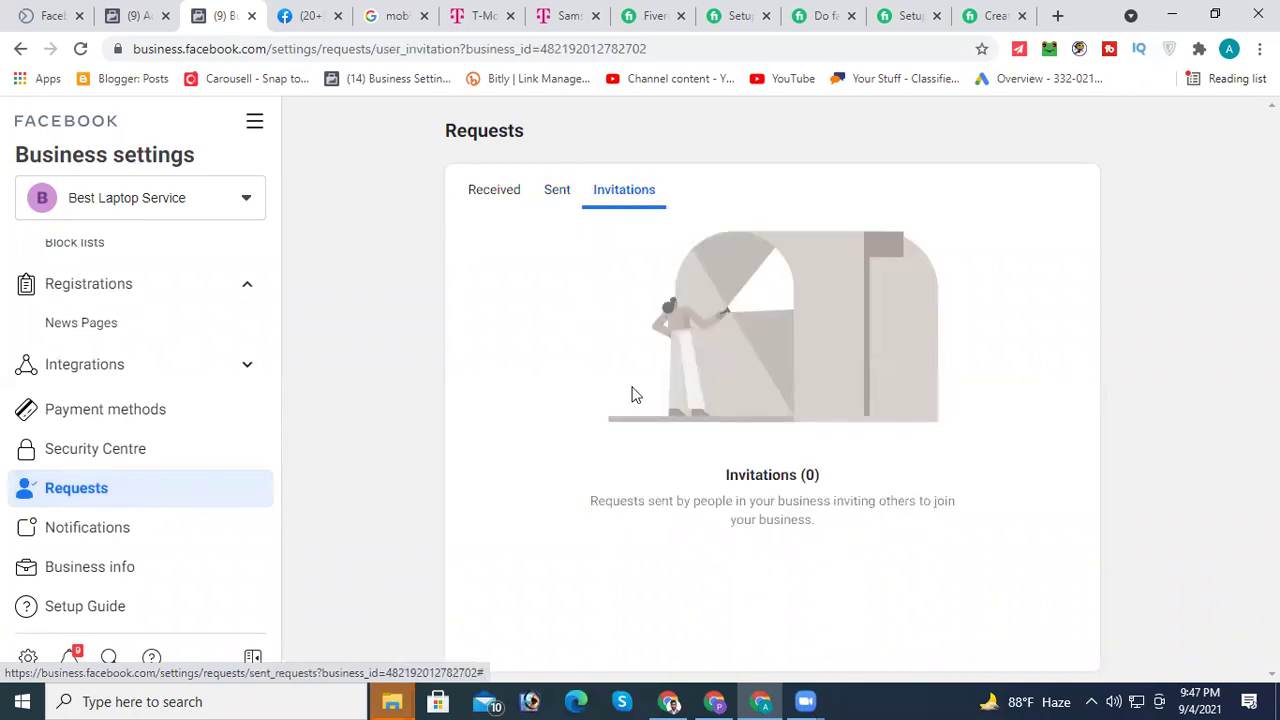
click(145, 541)
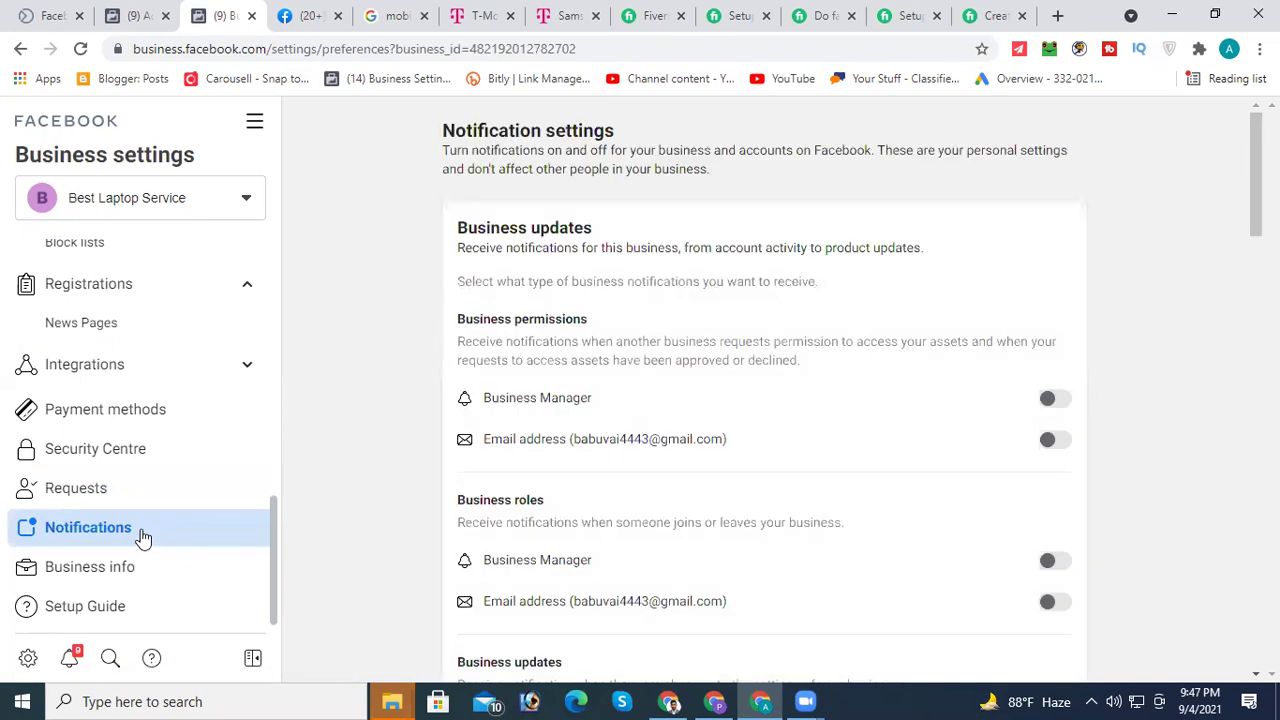
Step: Examine the notification options for business permissions, roles, updates, support and marketing
scroll(458, 485, down, 2)
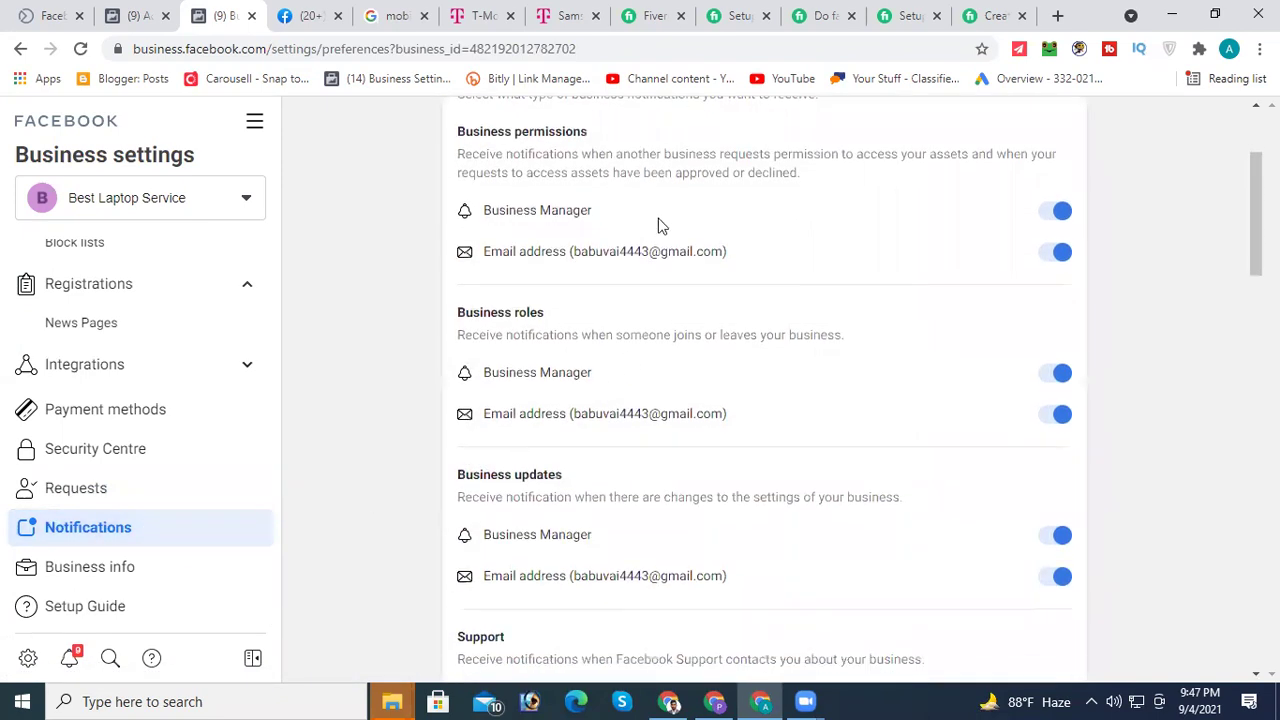
scroll(1033, 282, down, 5)
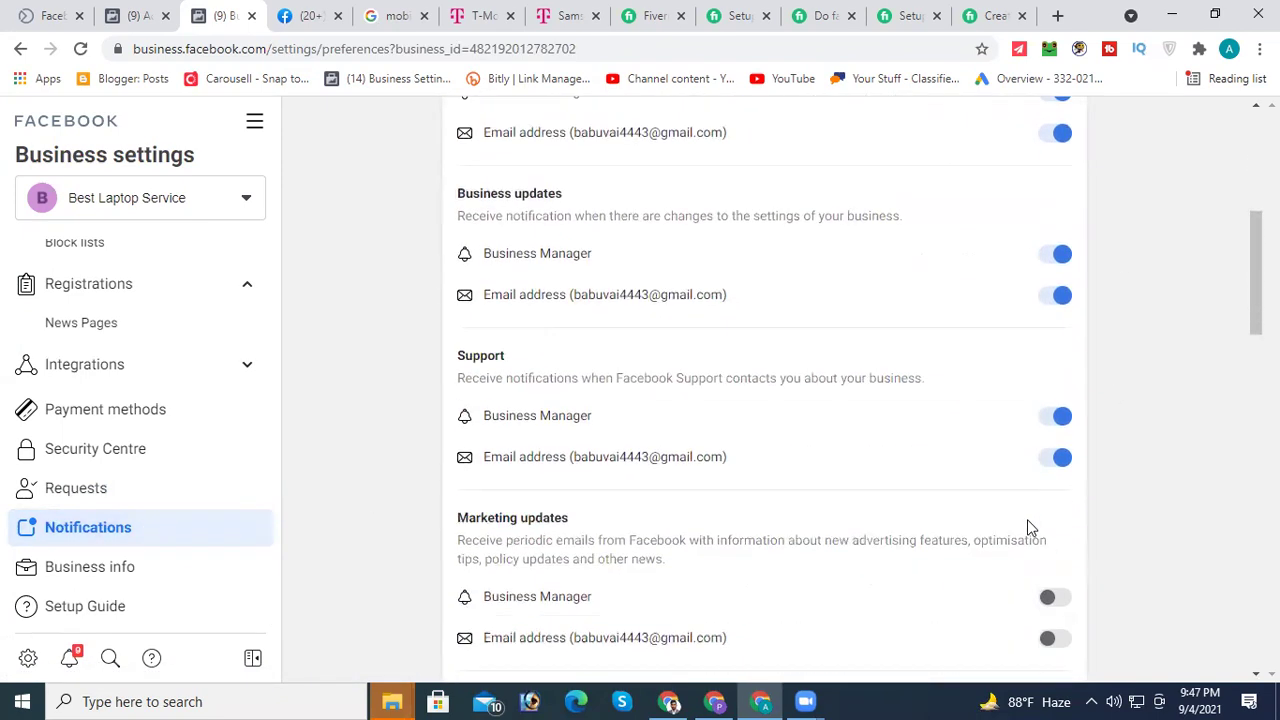
scroll(996, 500, down, 4)
scroll(1017, 374, up, 10)
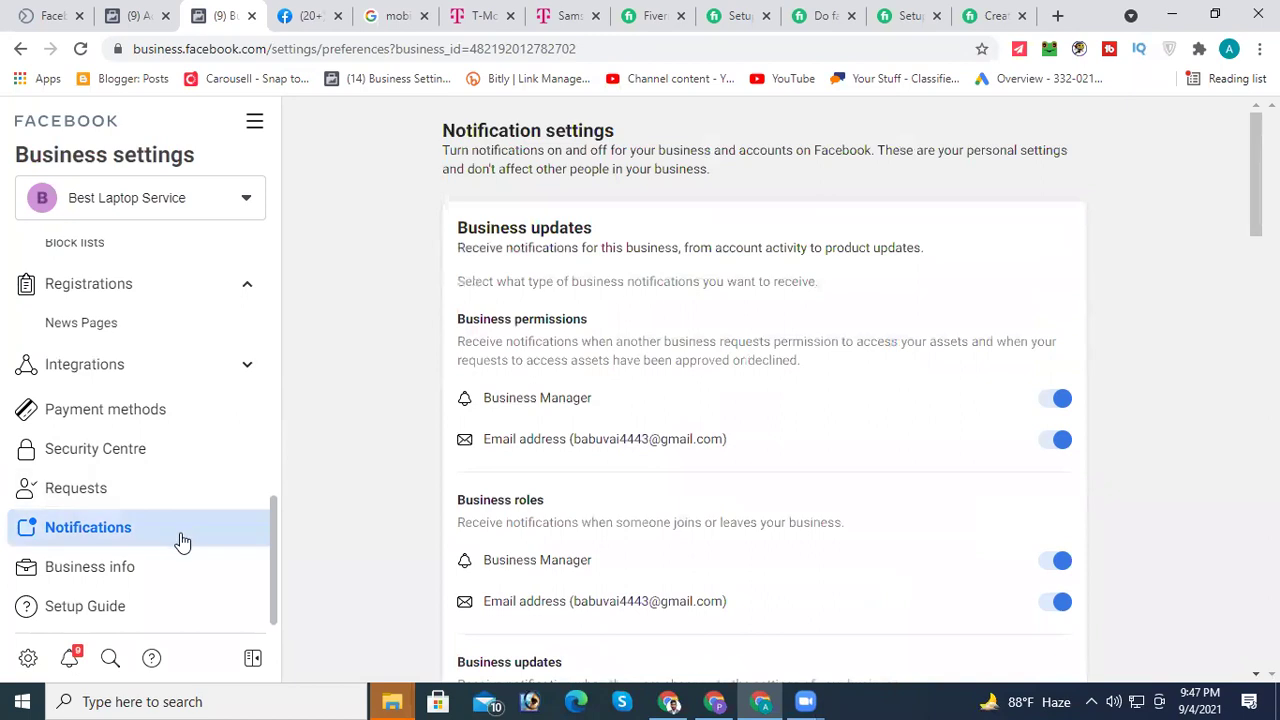
Step: Open the business information, try clearing the business name in edit mode, and cancel the edit
click(110, 572)
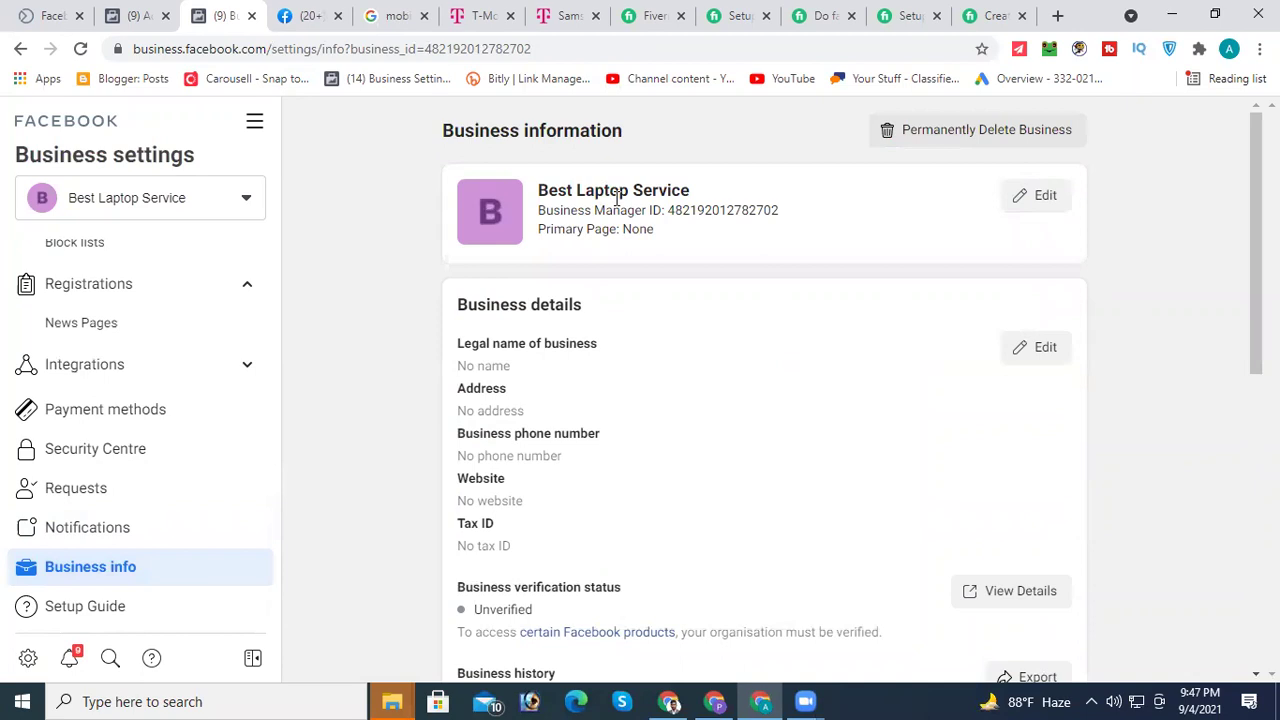
click(1040, 197)
click(585, 209)
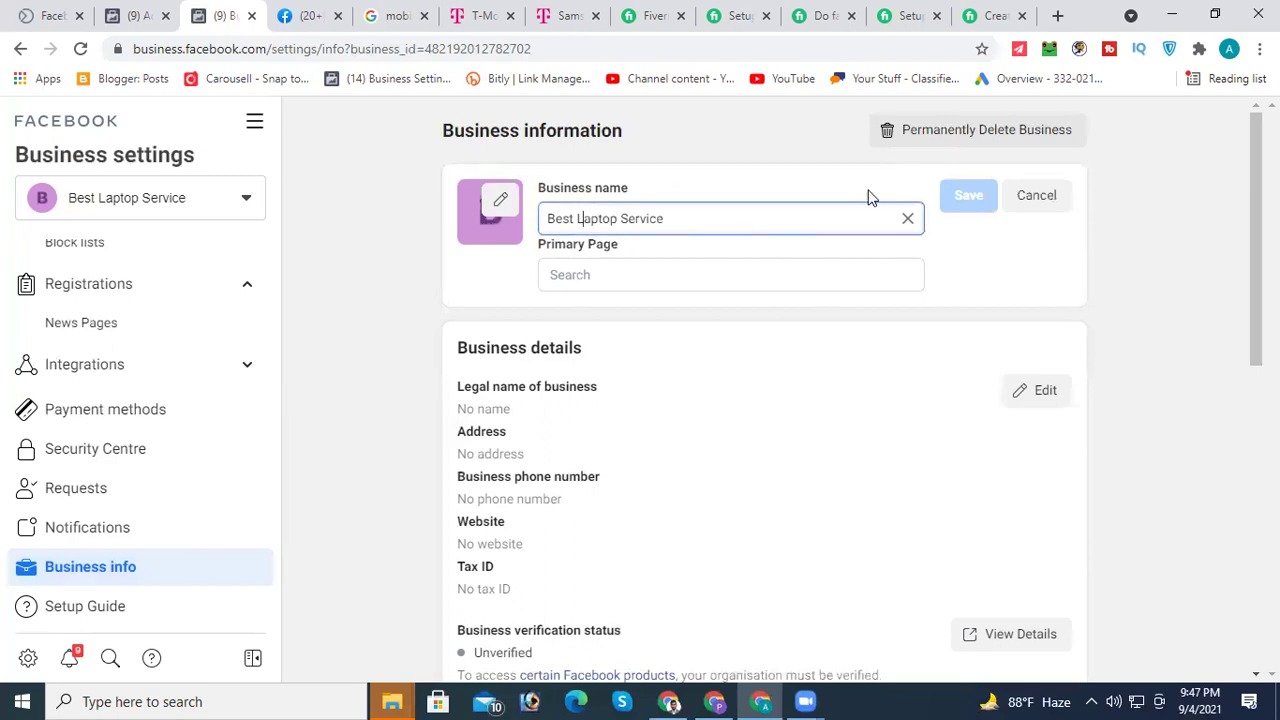
click(908, 220)
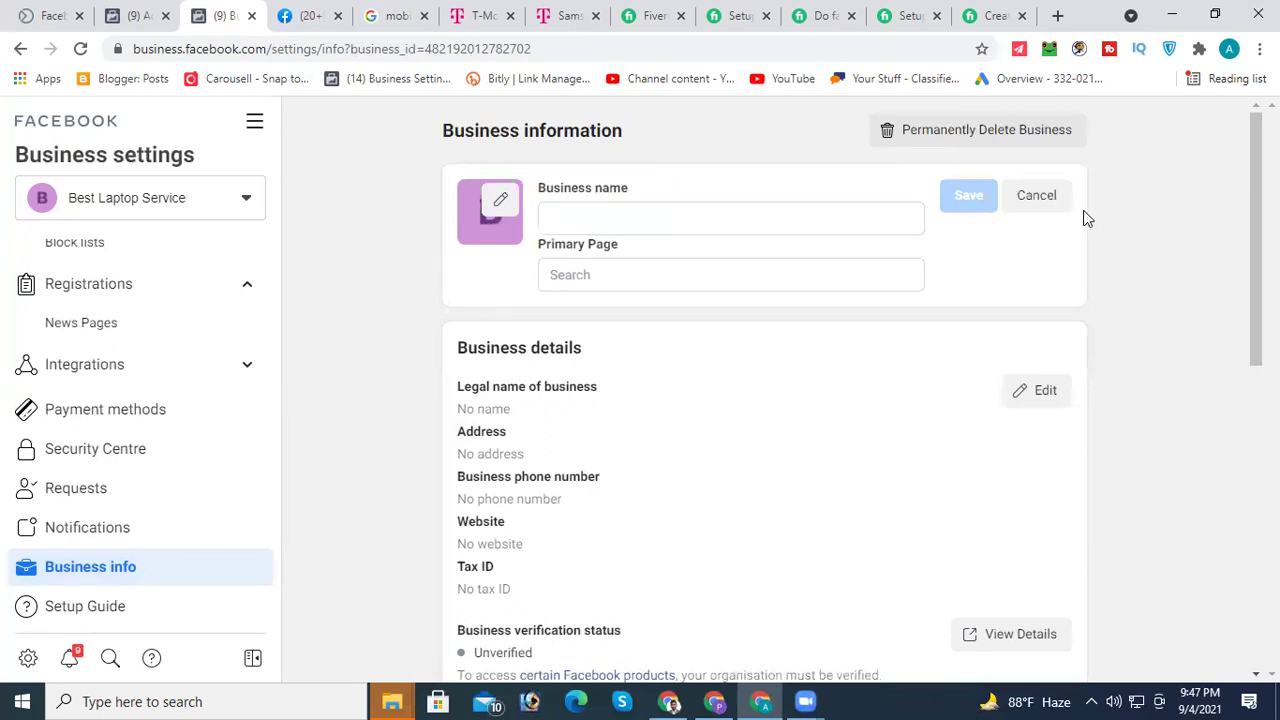
click(1050, 203)
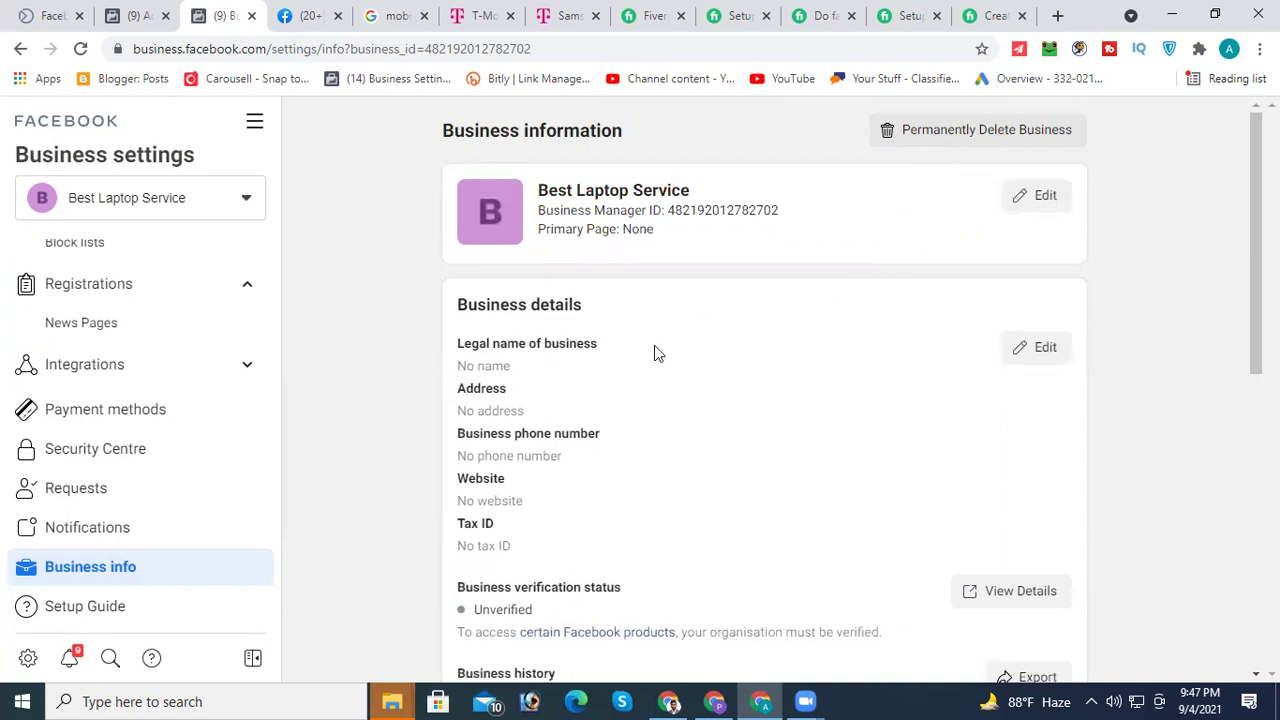
Step: Review the business details, from legal name and address to tax ID and business verification status
scroll(727, 388, down, 1)
drag(476, 272, 580, 457)
click(532, 343)
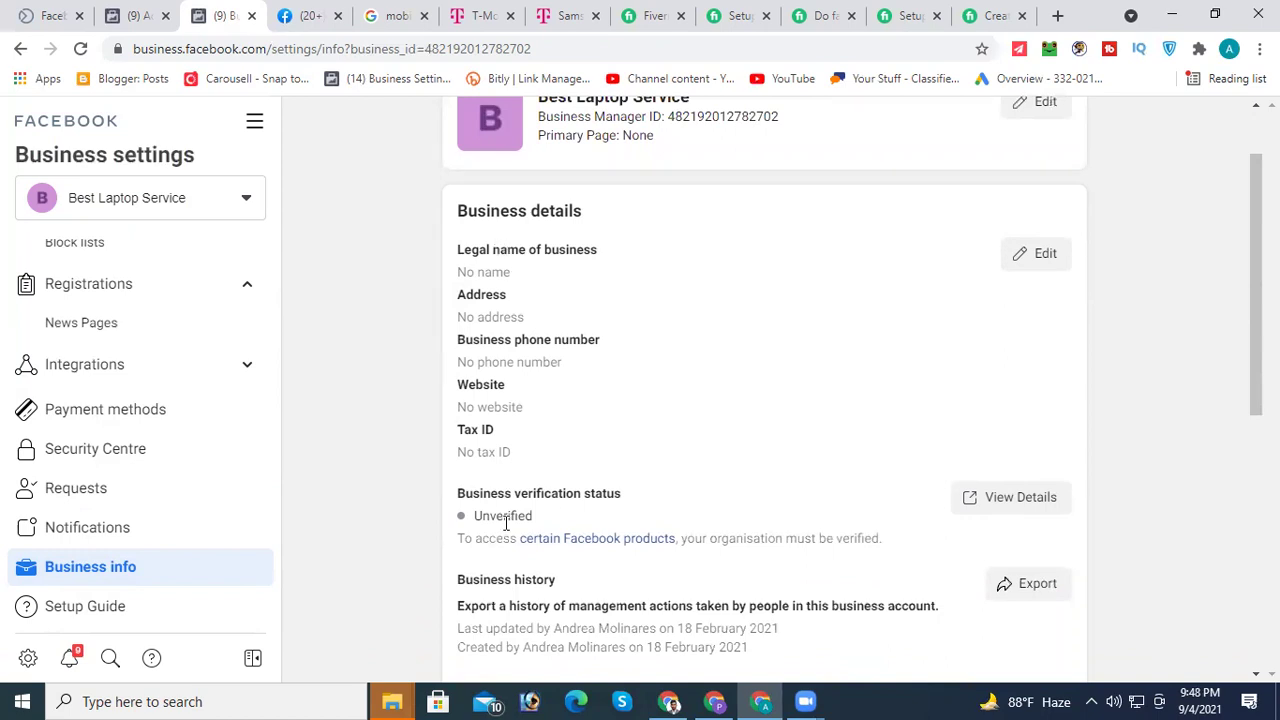
drag(490, 520, 466, 517)
click(475, 400)
Step: Open the business details for editing, choose Bangladesh as the country and enter the street address
click(1035, 256)
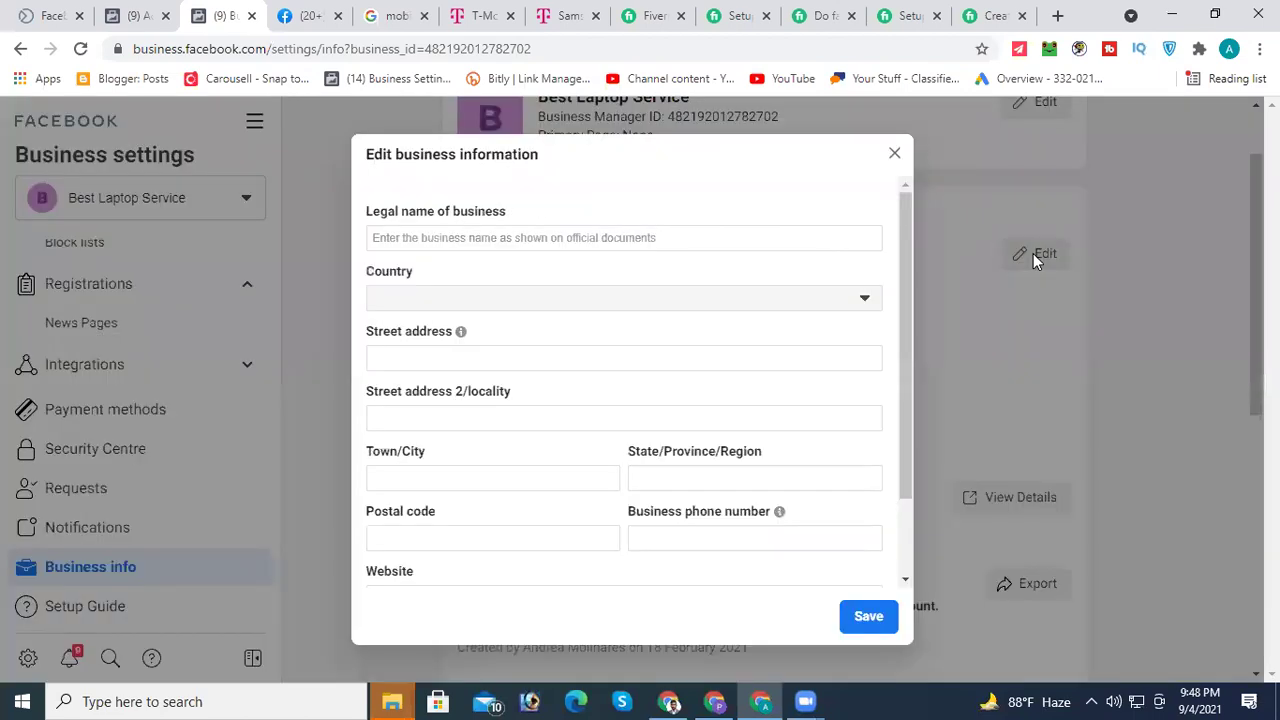
click(460, 300)
scroll(465, 495, down, 2)
scroll(455, 491, down, 3)
click(452, 367)
click(459, 363)
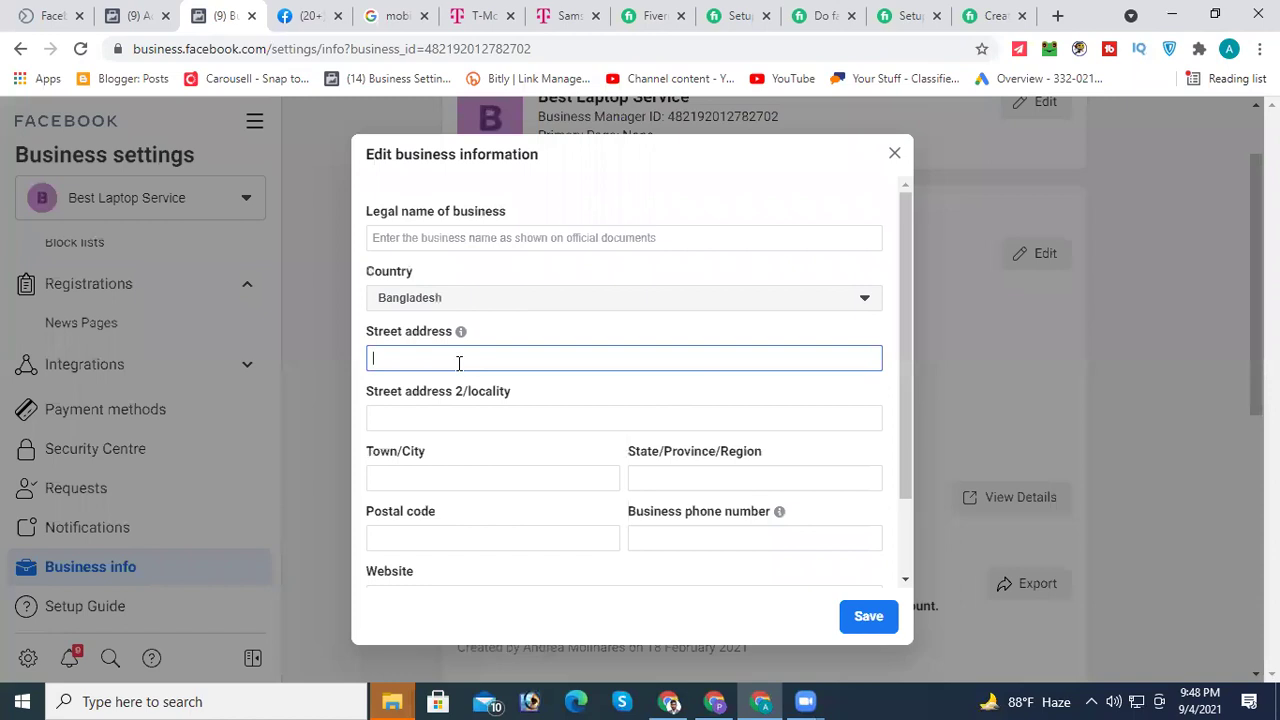
text(Chuadanga)
Step: Copy the street address entry into the second address line and the town/city field
click(455, 413)
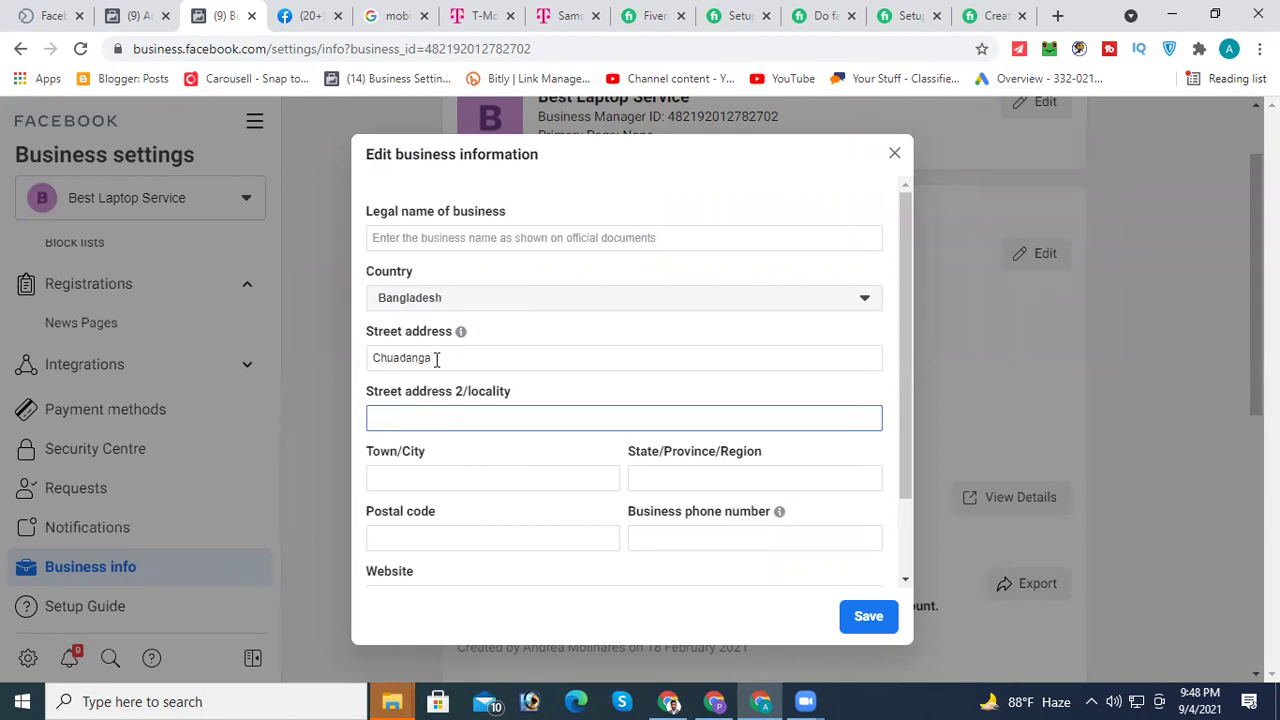
drag(436, 360, 339, 366)
key(ctrl+c)
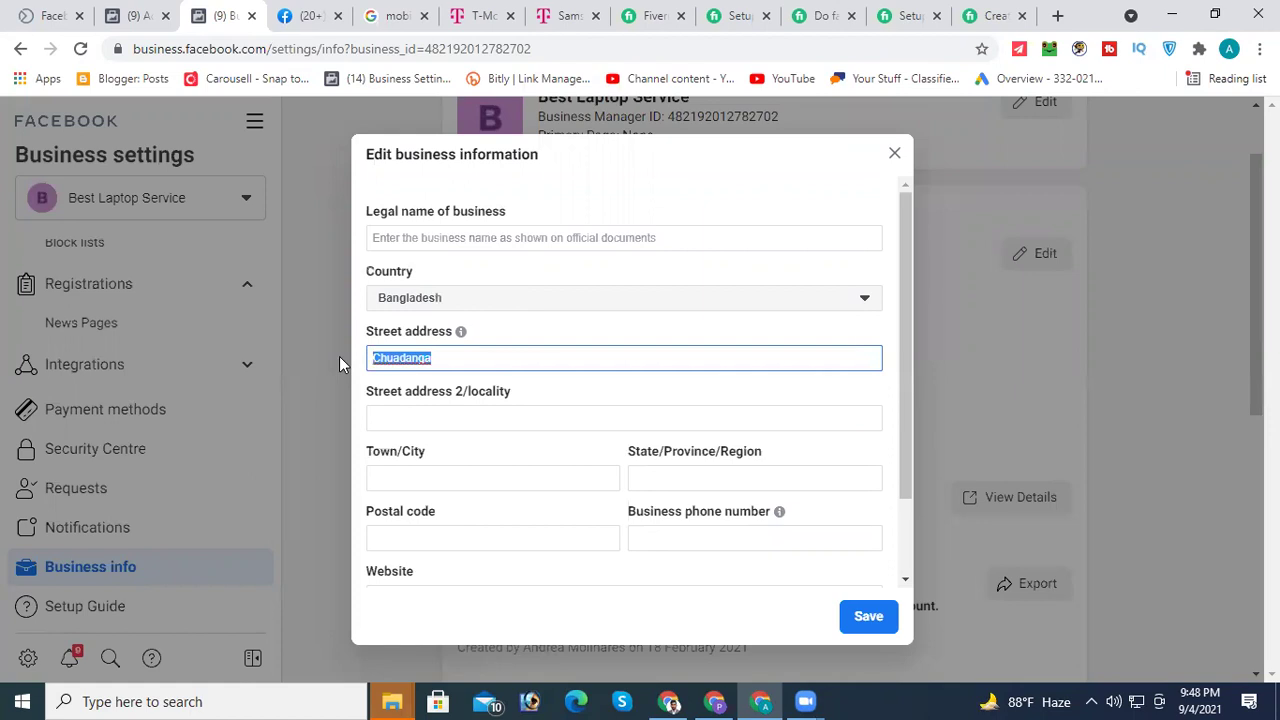
click(410, 415)
key(ctrl+v)
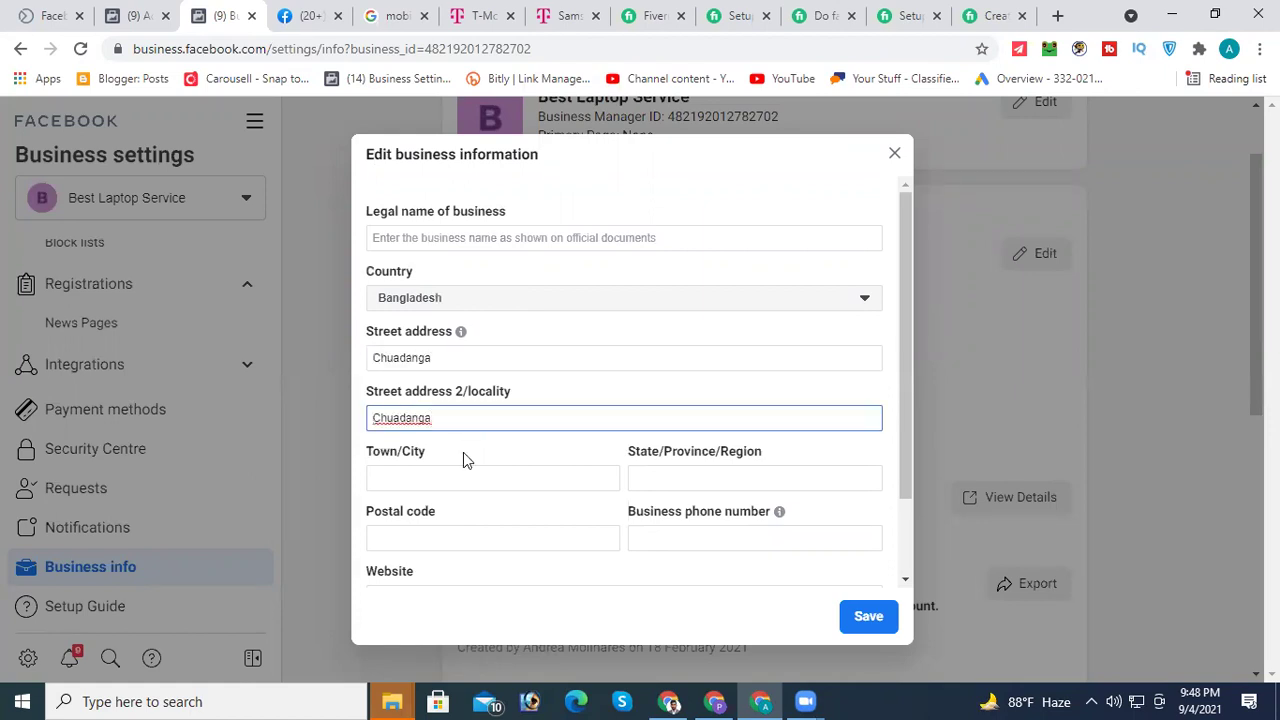
click(430, 474)
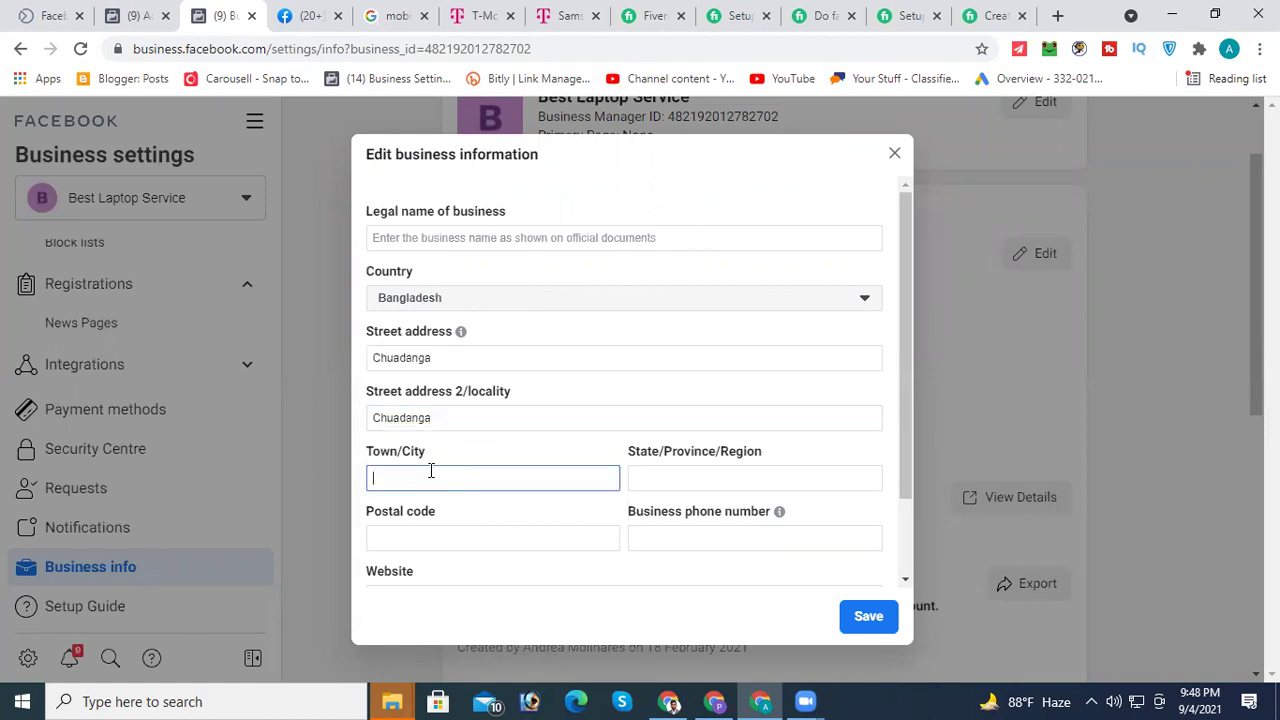
key(ctrl+v)
click(689, 477)
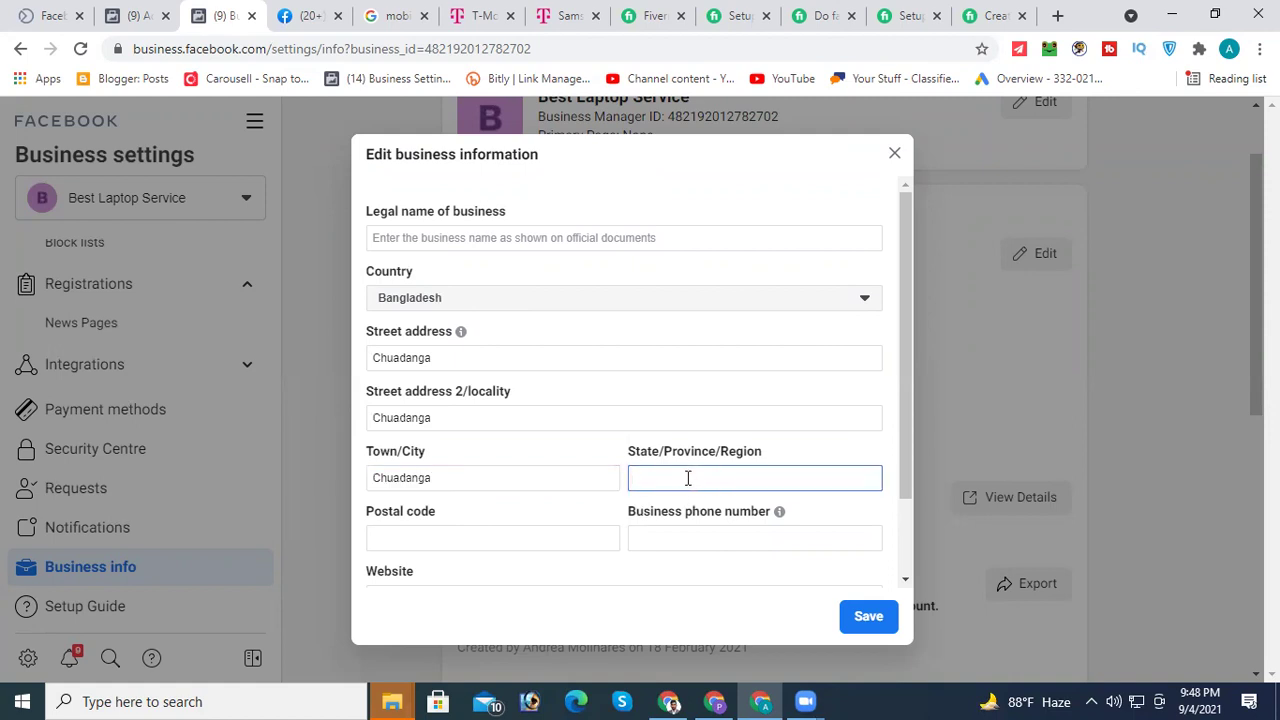
text(7200)
click(435, 541)
drag(661, 478, 606, 477)
key(BackSpace)
Step: Fill in the state/province/region with the same place name as the town, and enter the postal code
click(517, 535)
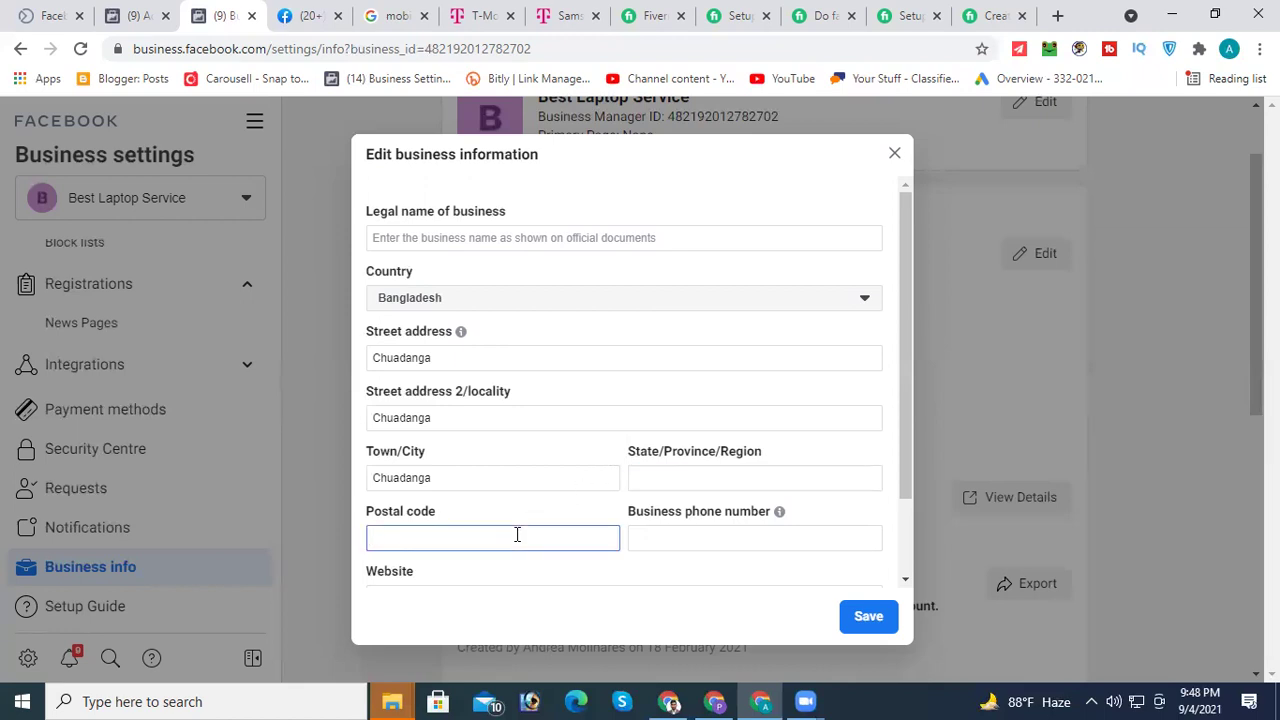
key(ctrl+v)
drag(486, 534, 246, 548)
key(ctrl+c)
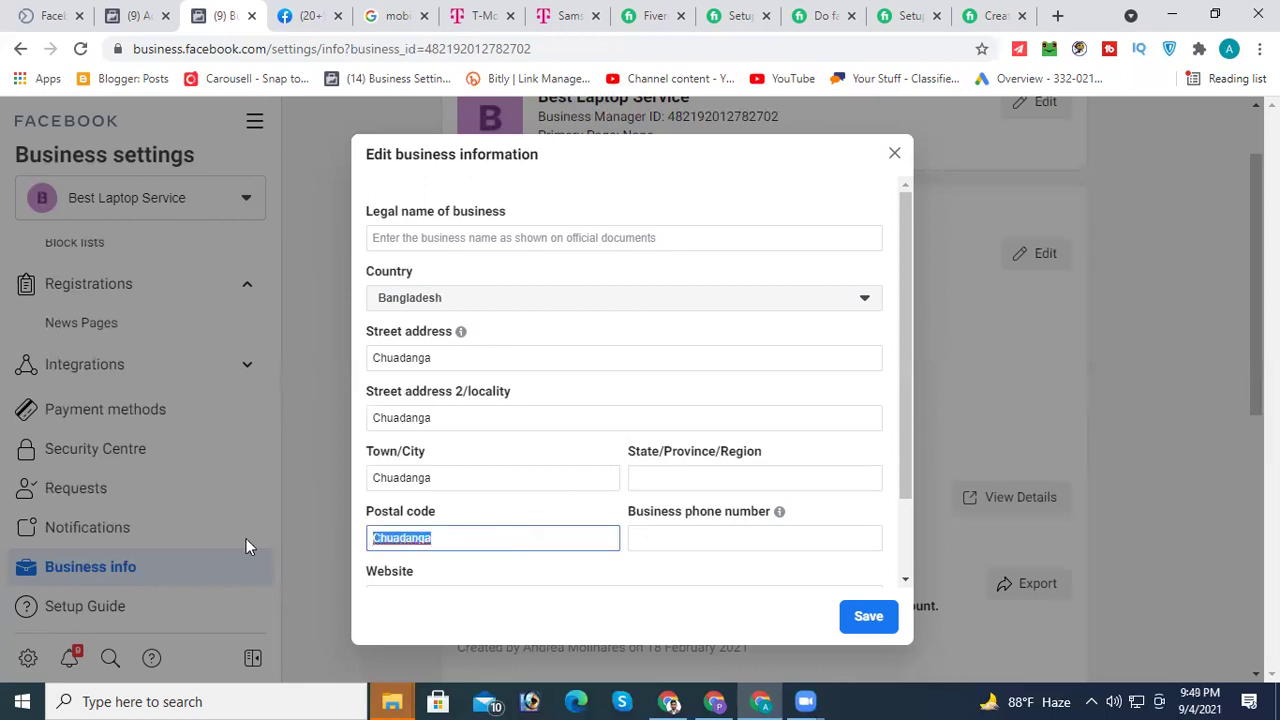
click(665, 479)
key(ctrl+v)
drag(405, 536, 208, 538)
text(7200)
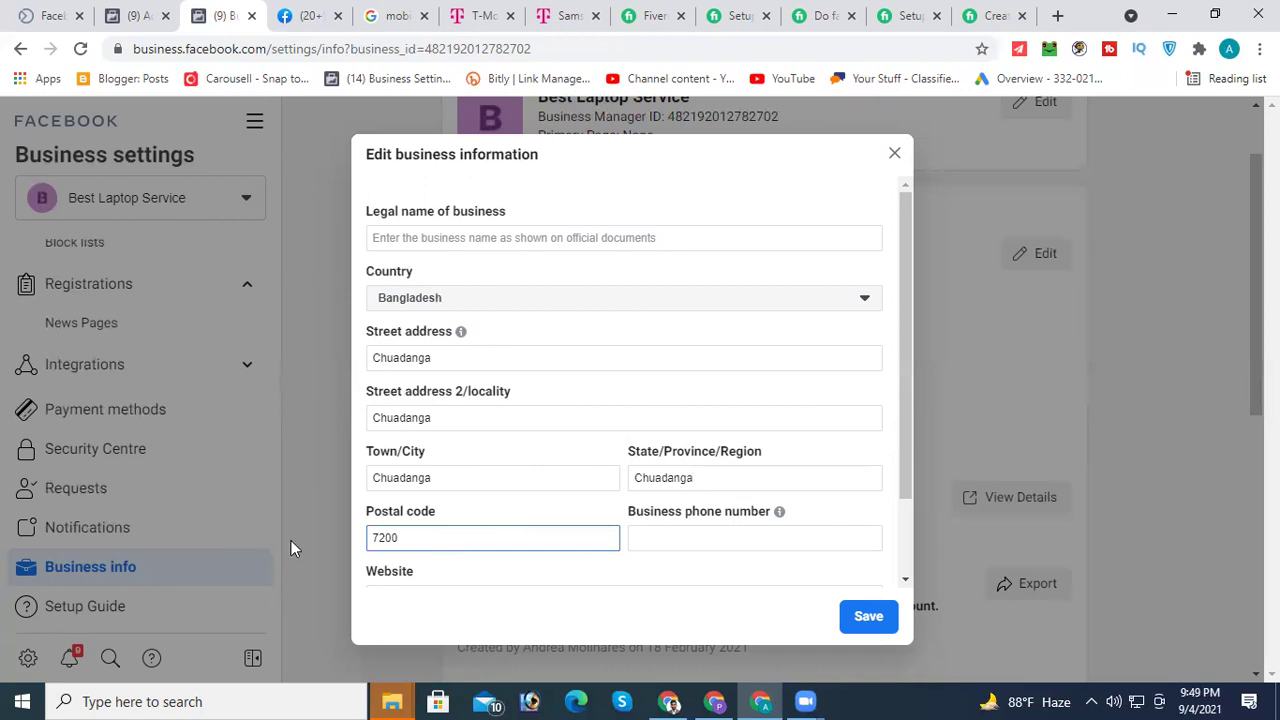
click(665, 537)
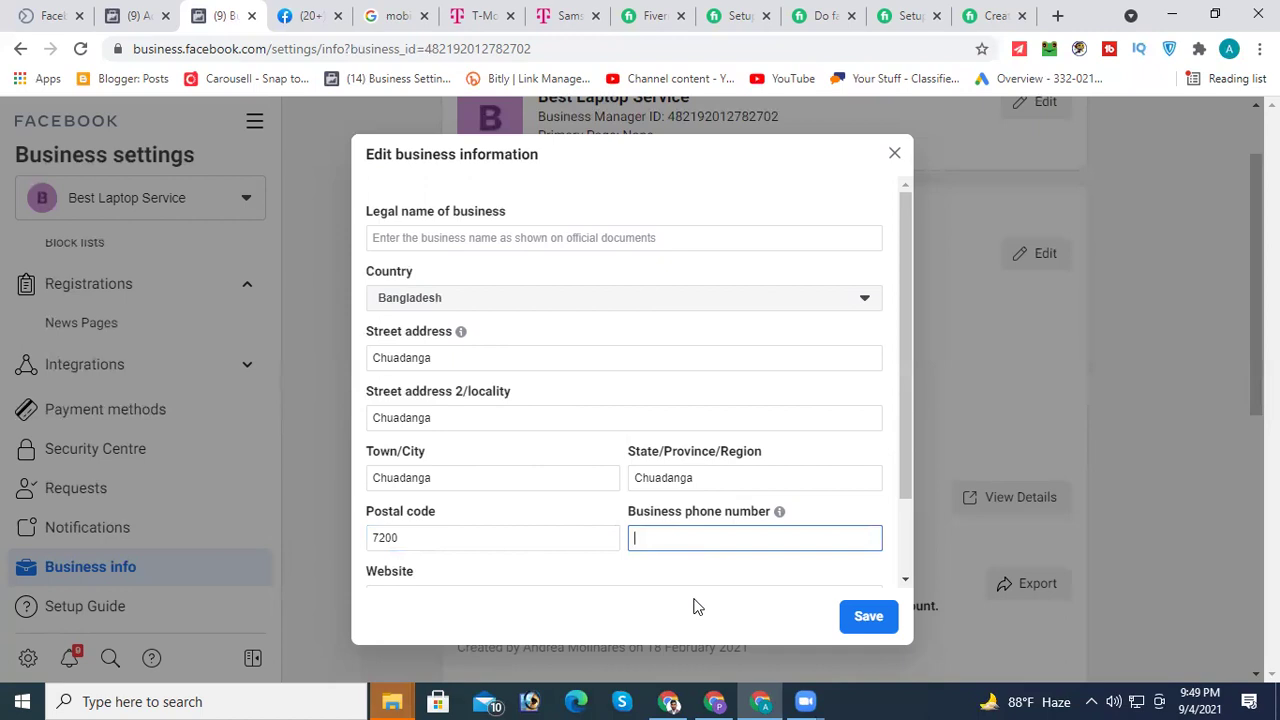
scroll(560, 543, down, 1)
click(405, 503)
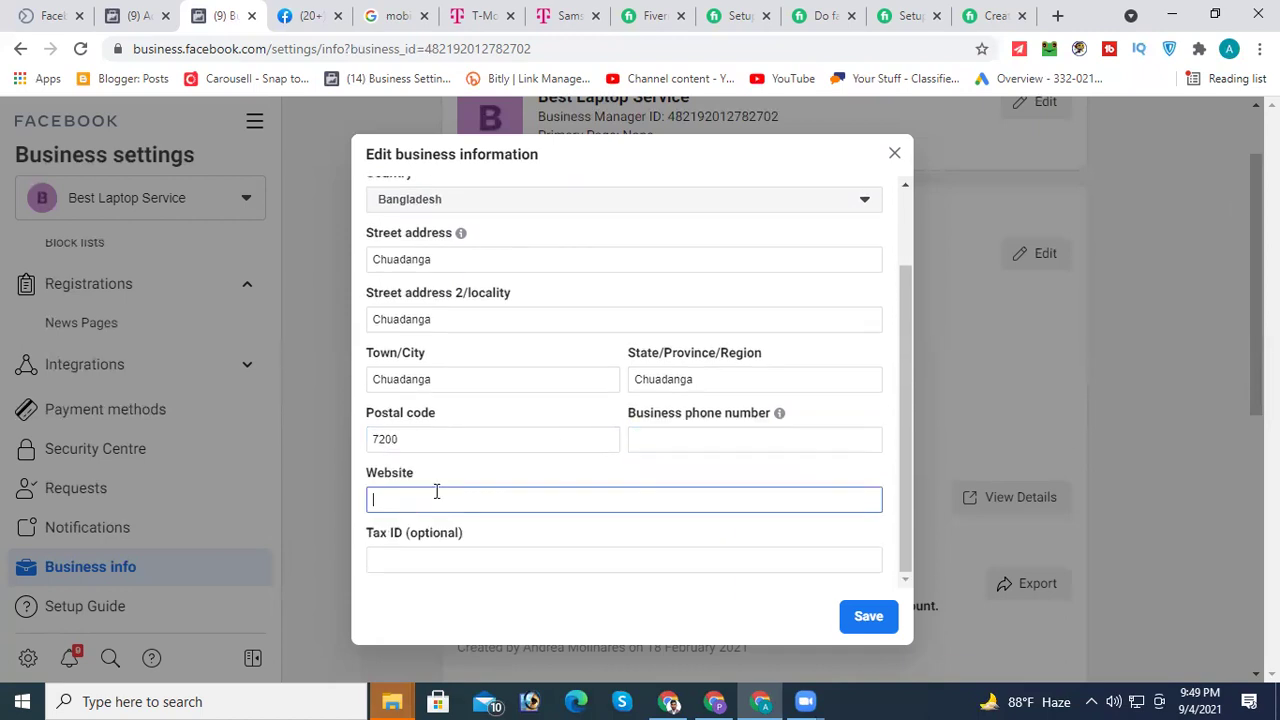
click(565, 15)
drag(214, 49, 2, 80)
key(ctrl+c)
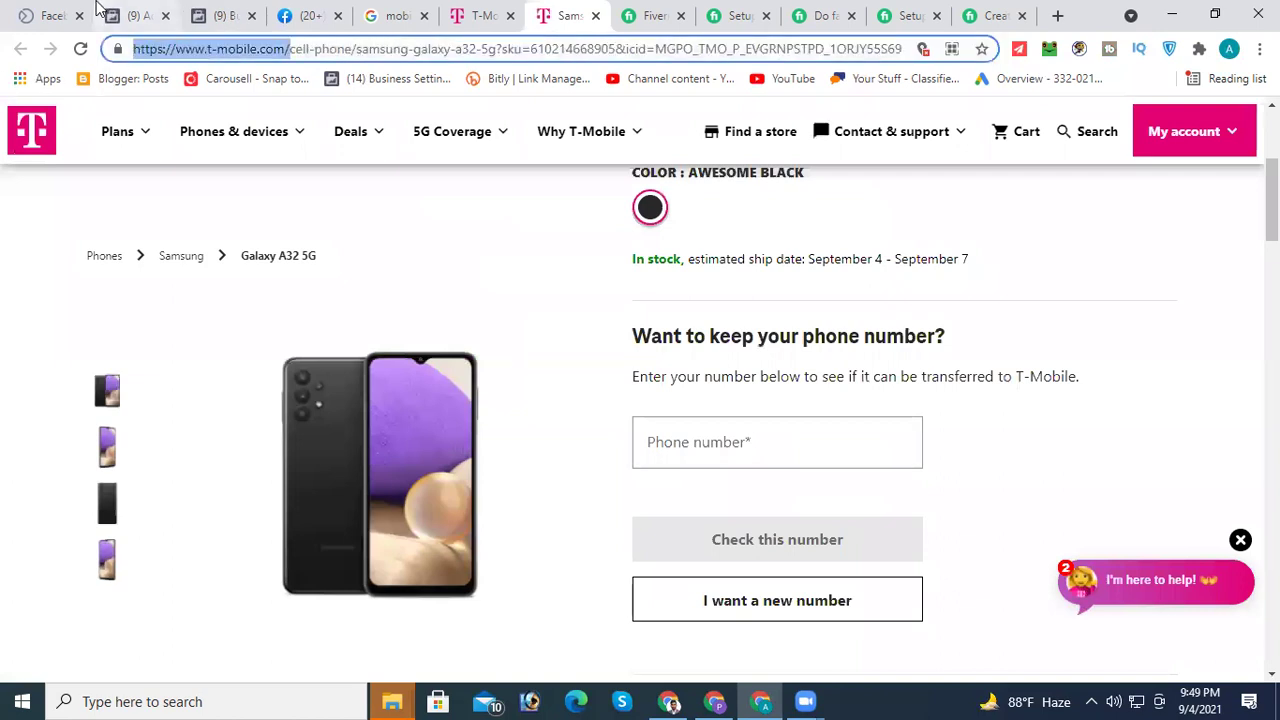
click(220, 15)
key(ctrl+v)
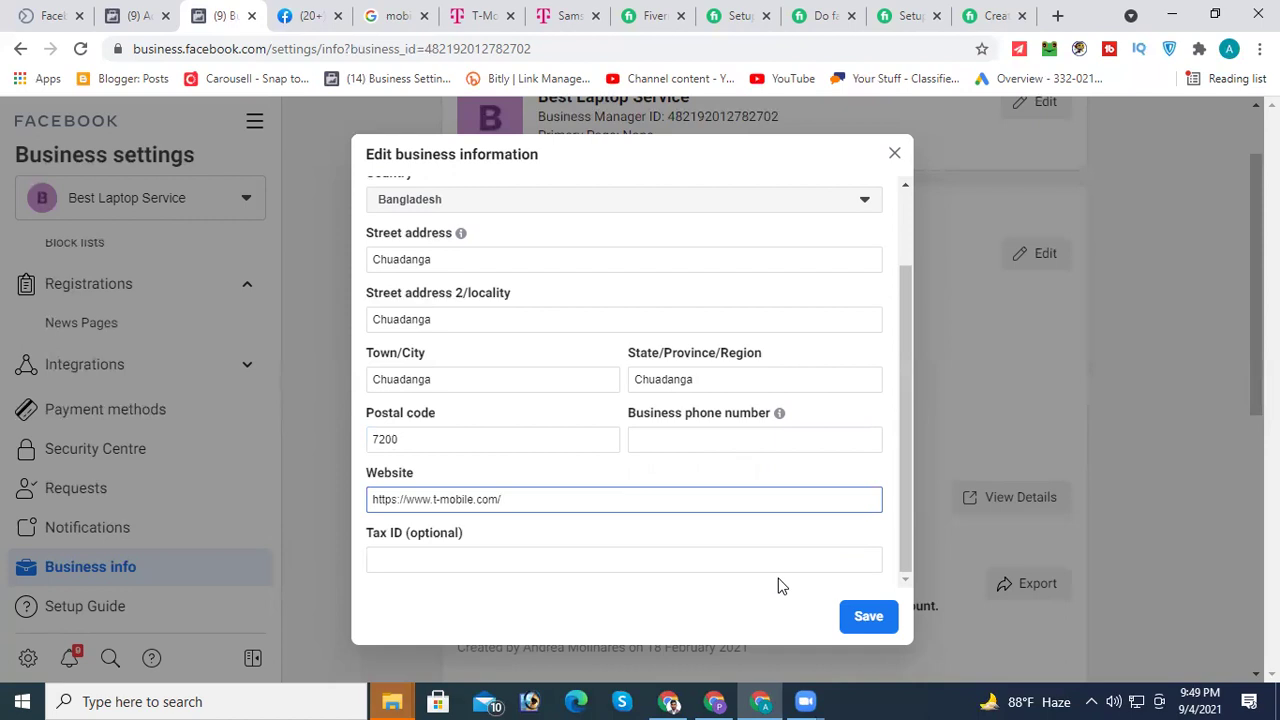
Step: Try to save the business information without a phone number, and close the form
click(869, 618)
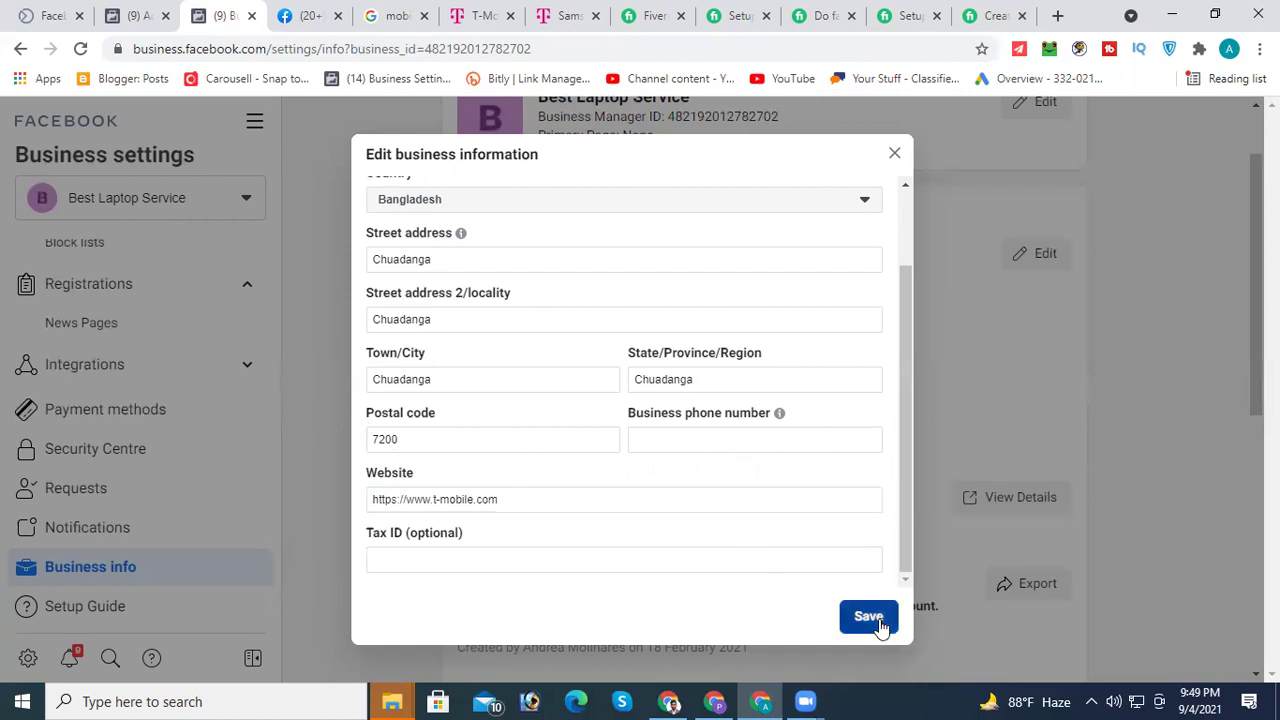
click(721, 438)
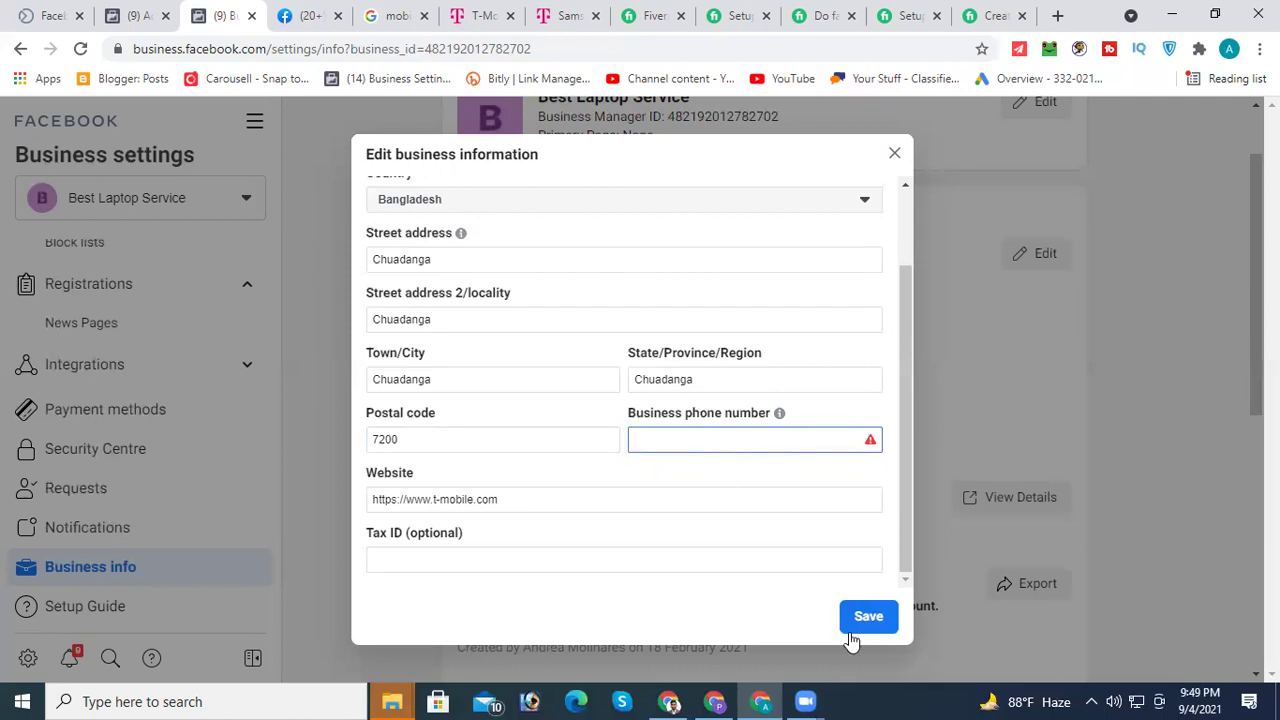
click(894, 153)
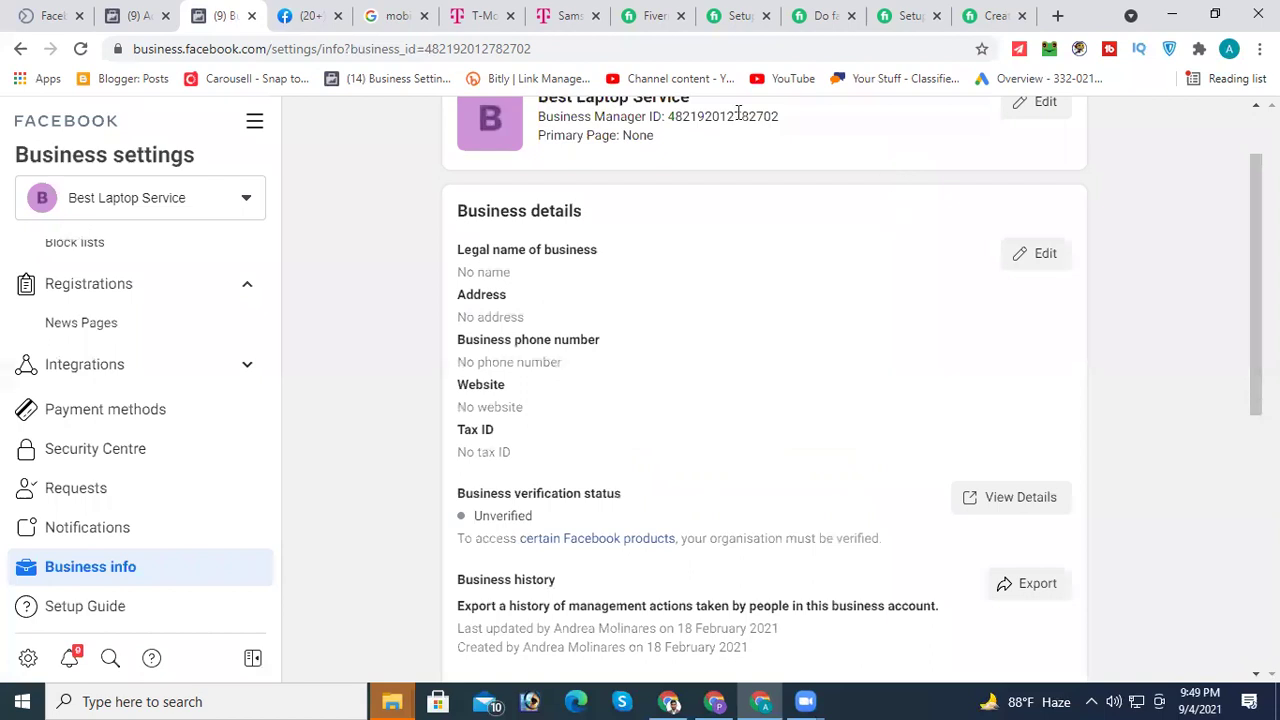
Step: Open Account Quality from the full tool list and review the business's ad accounts, catalogues and Pages
scroll(594, 300, down, 2)
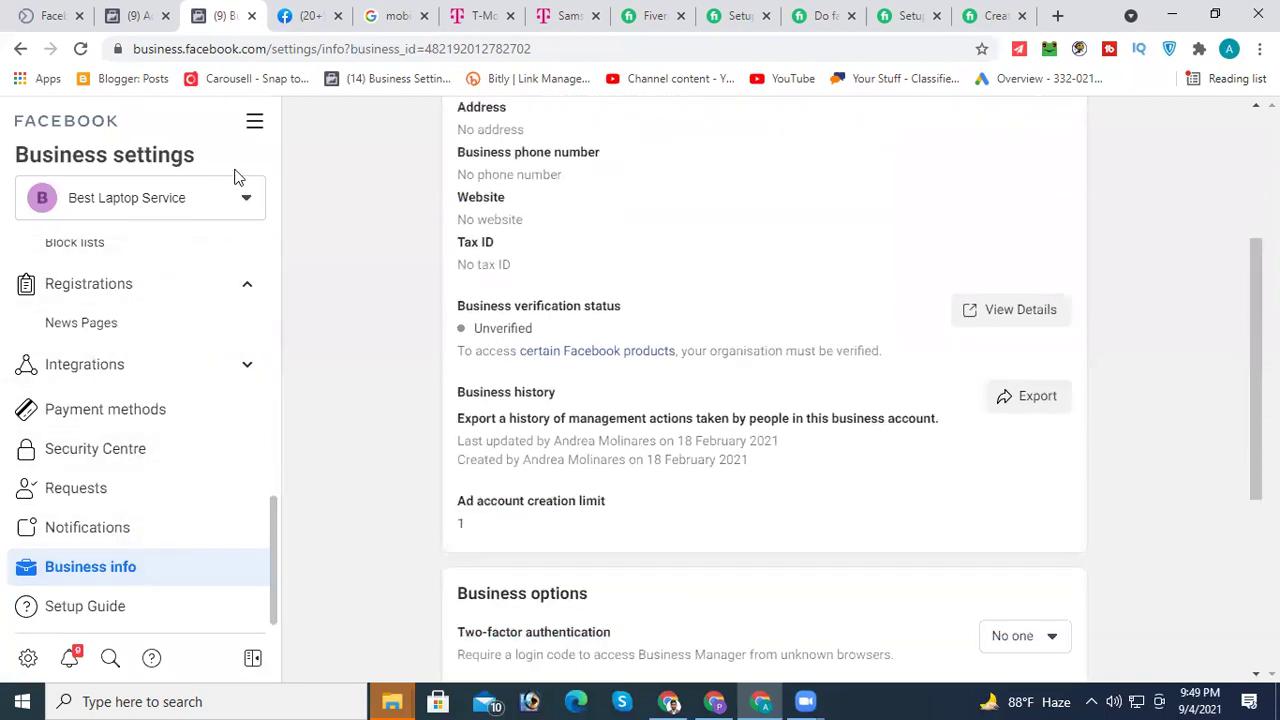
click(254, 127)
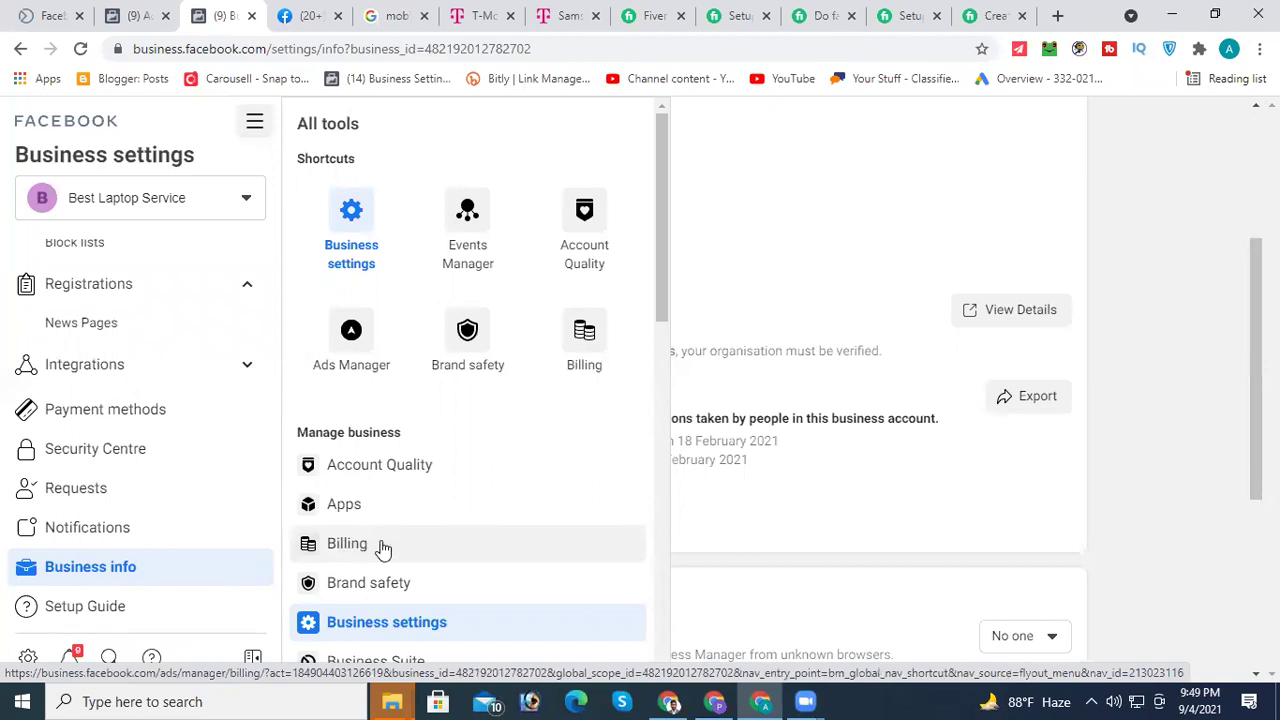
click(589, 227)
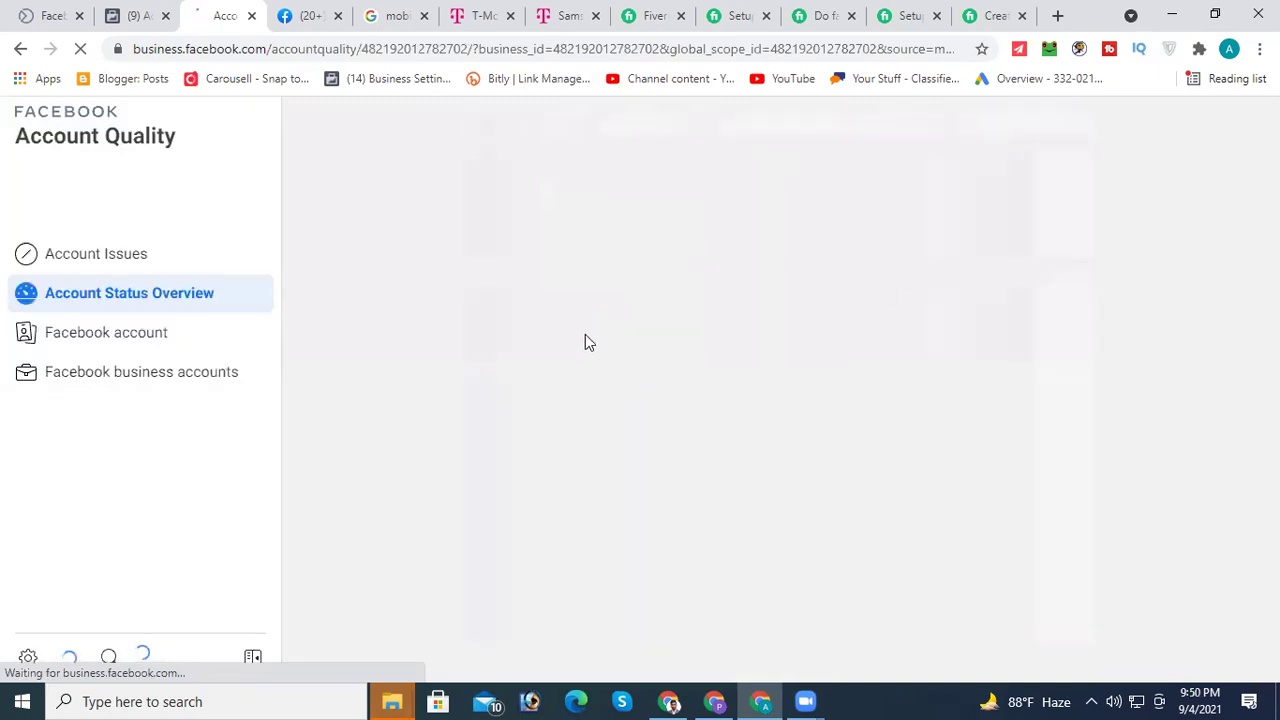
scroll(586, 340, down, 5)
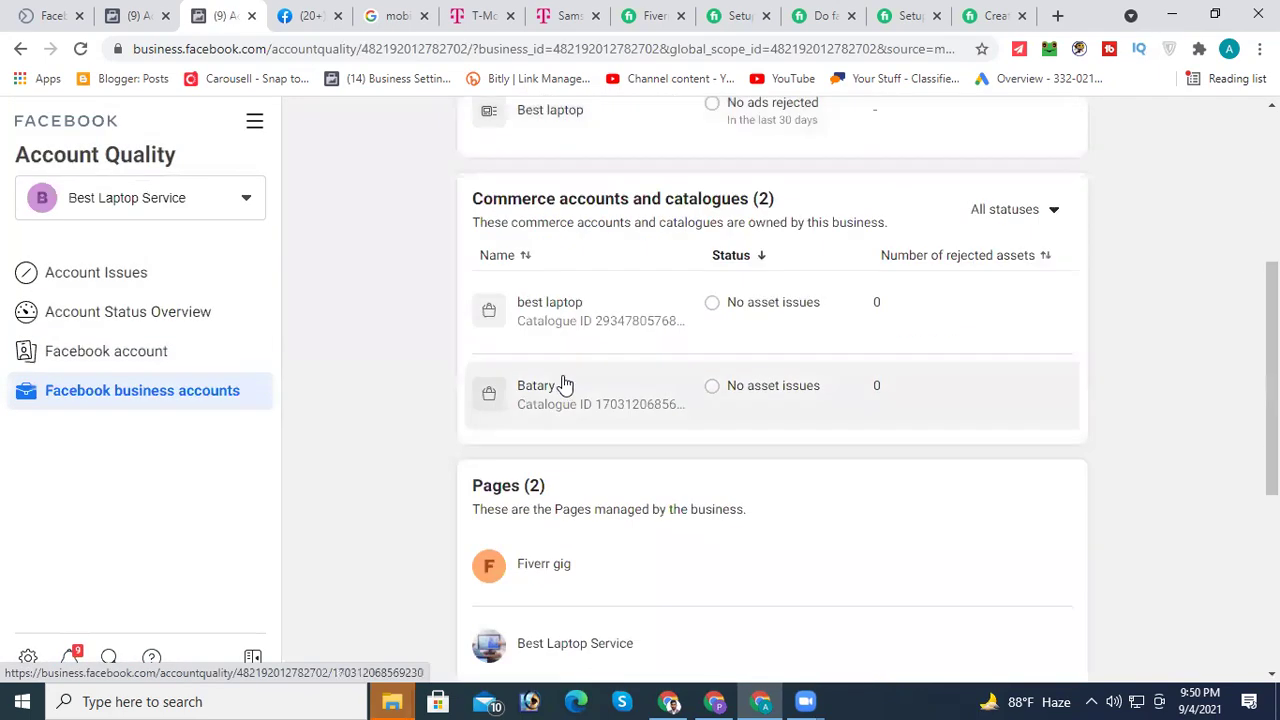
scroll(529, 371, up, 4)
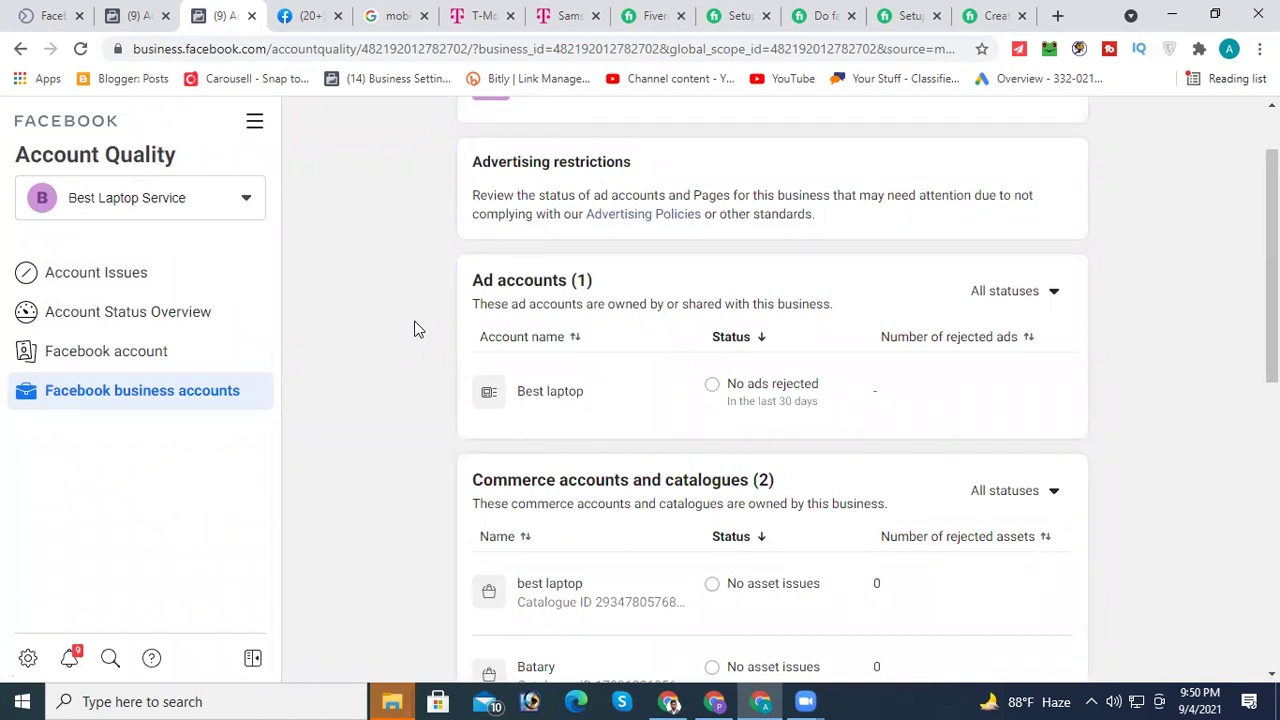
Step: Review the personal Facebook account's assets and open the Account Status Overview
click(136, 362)
scroll(508, 407, down, 2)
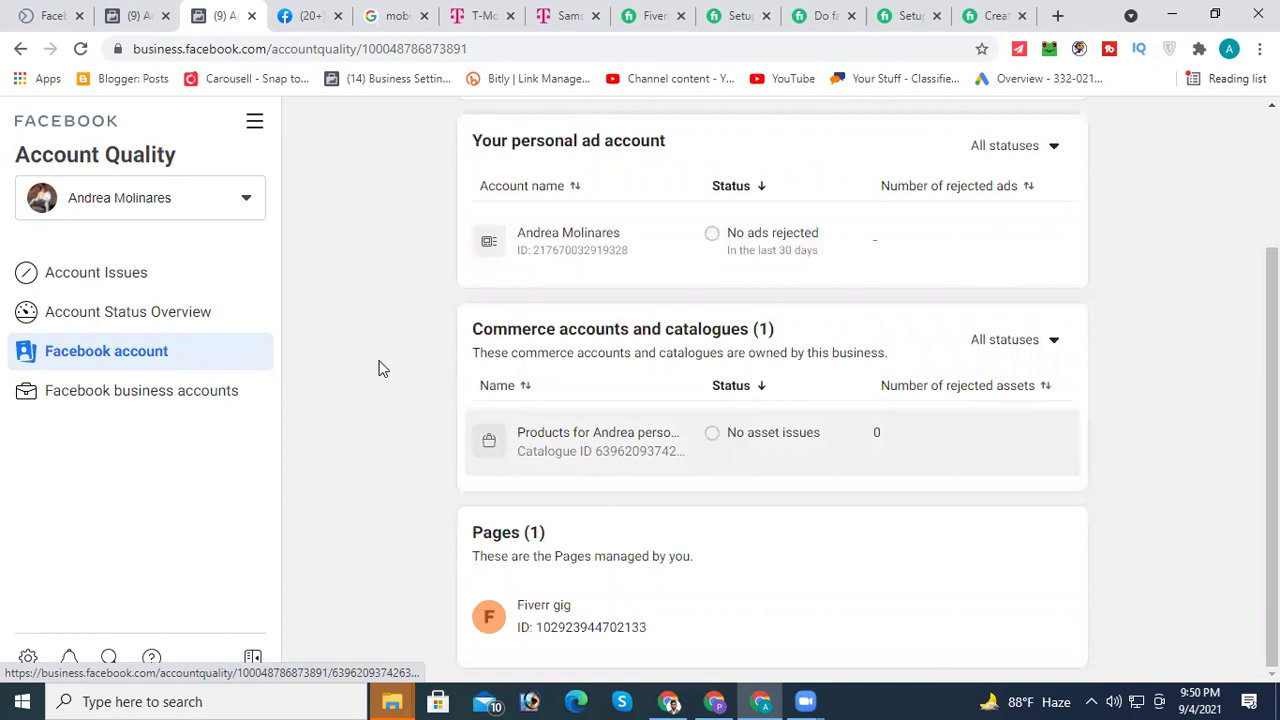
click(158, 318)
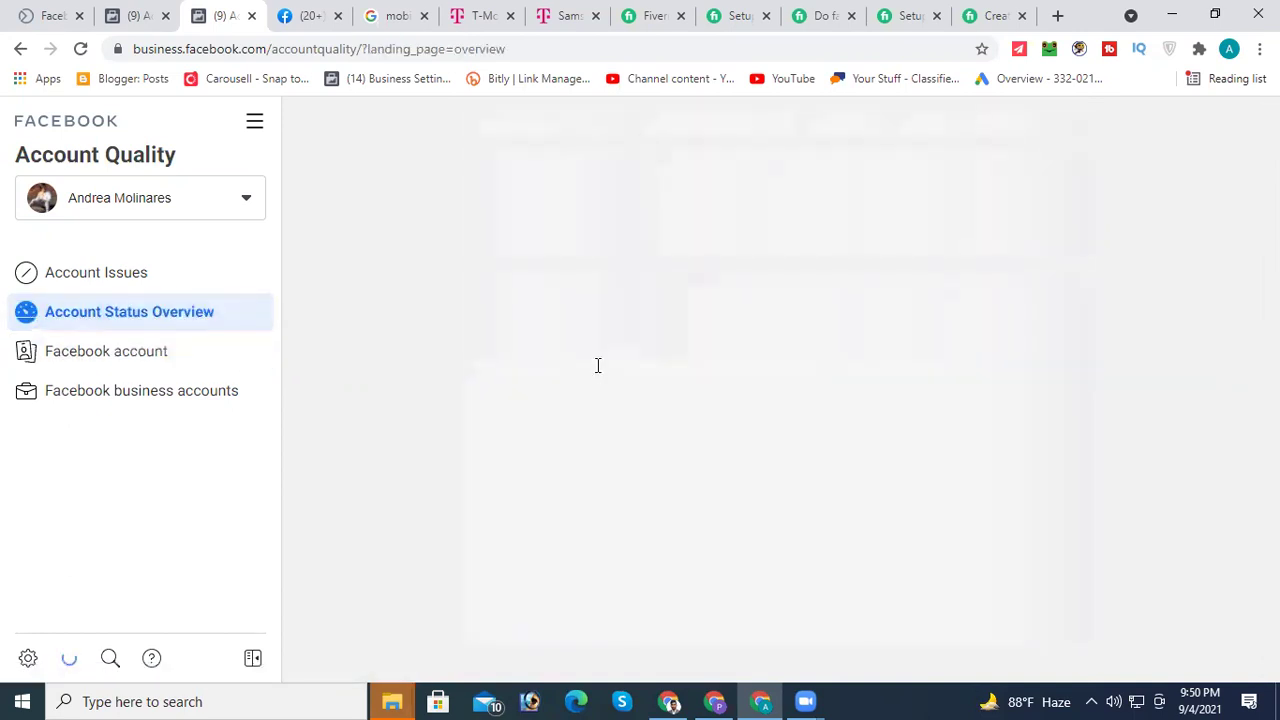
Step: Return to the Facebook business account's quality page and look through its assets down to the data sources
click(140, 391)
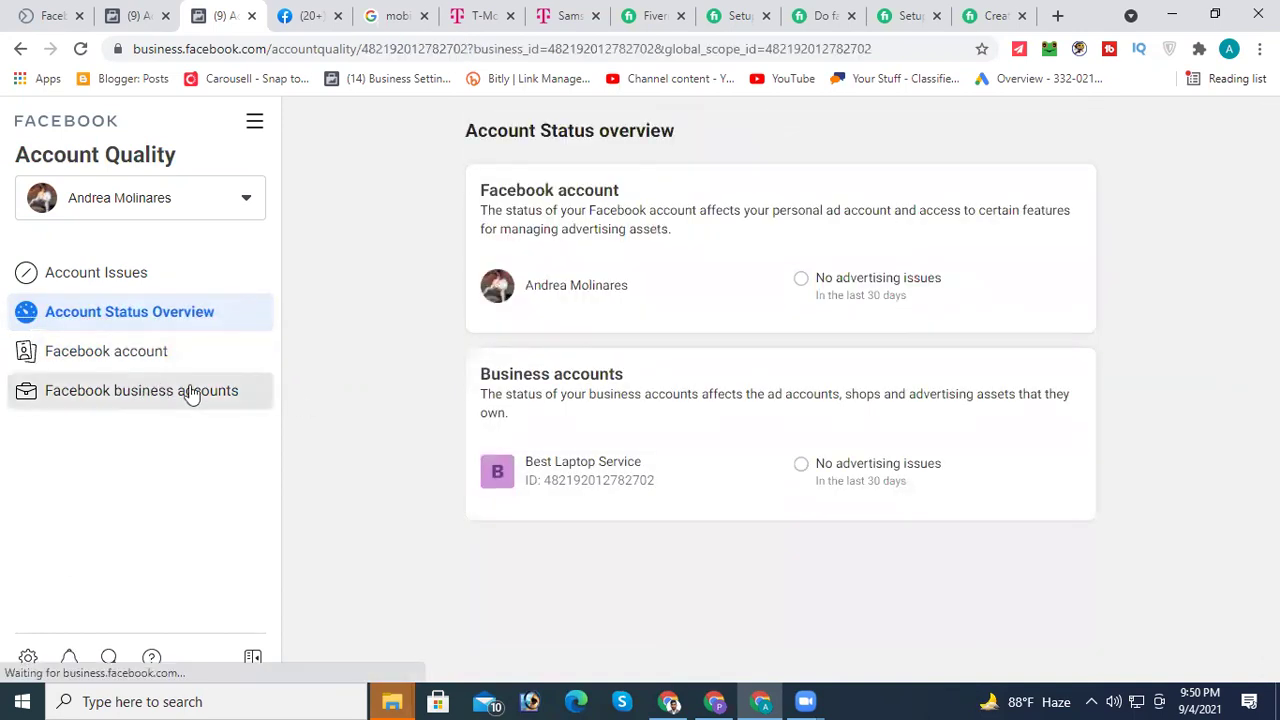
scroll(660, 491, down, 5)
scroll(660, 491, down, 3)
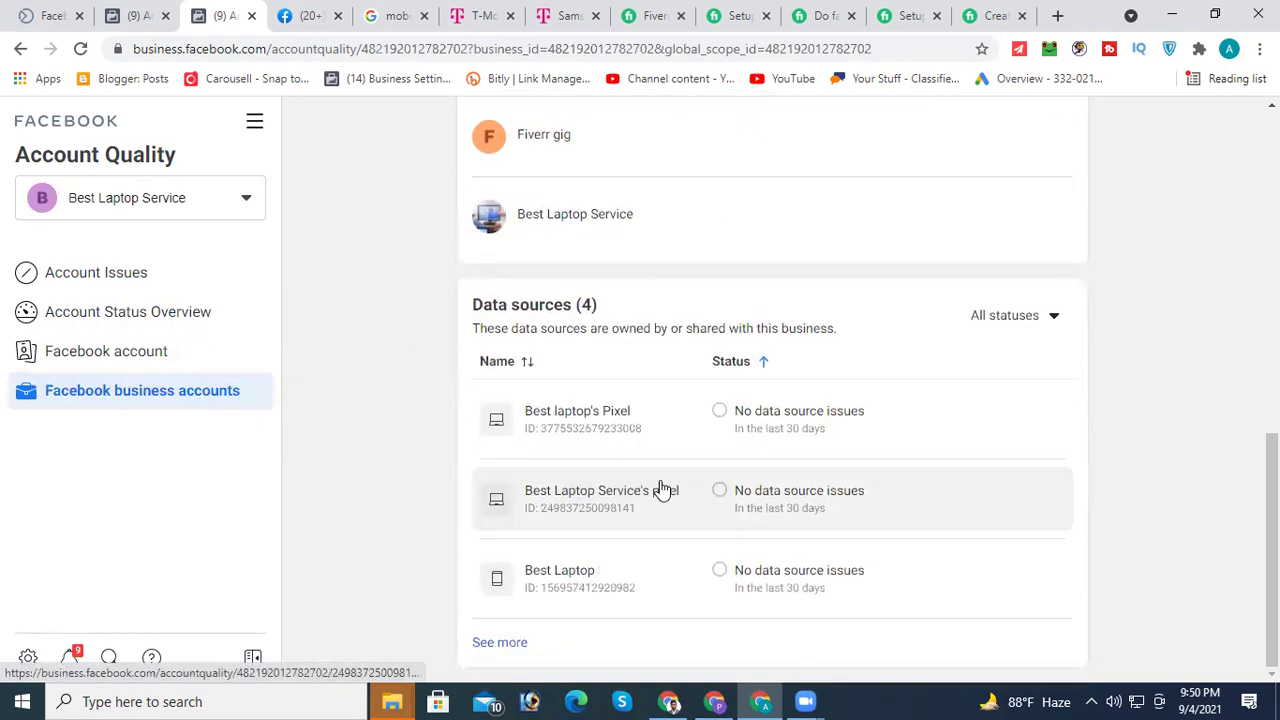
scroll(705, 484, up, 8)
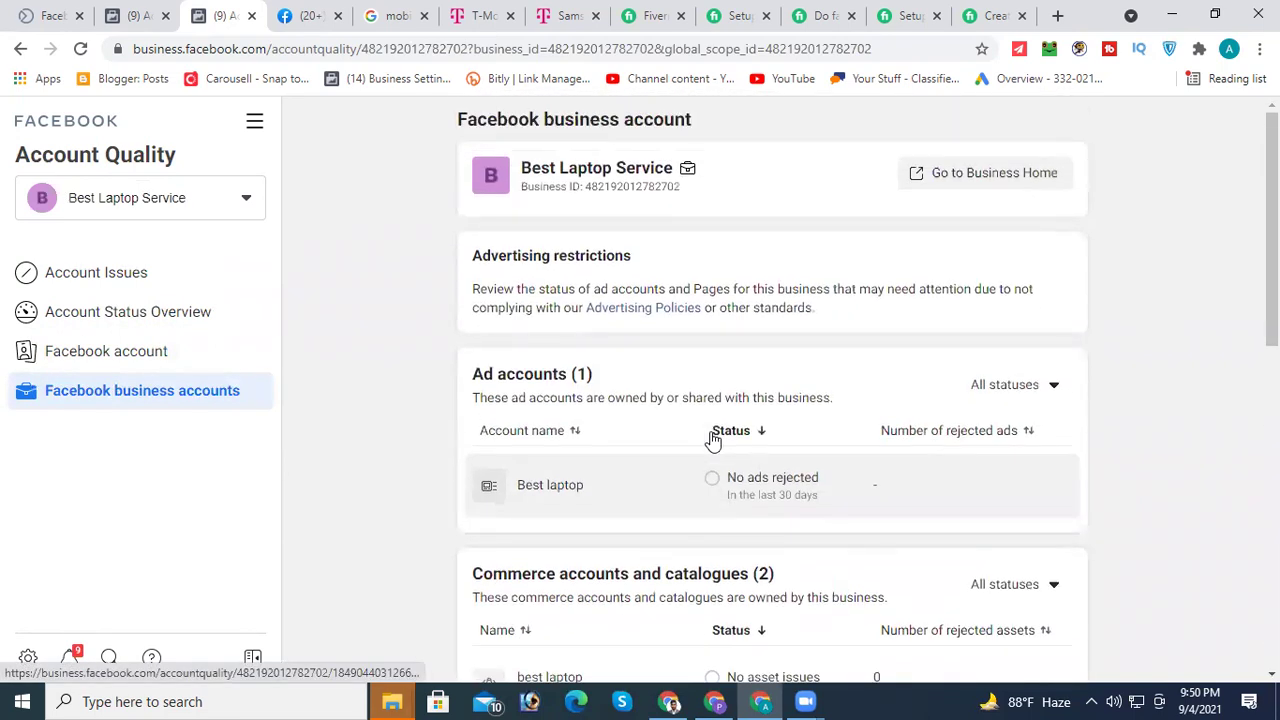
Step: Open the list of all business tools to view the shortcuts and business management options
click(256, 130)
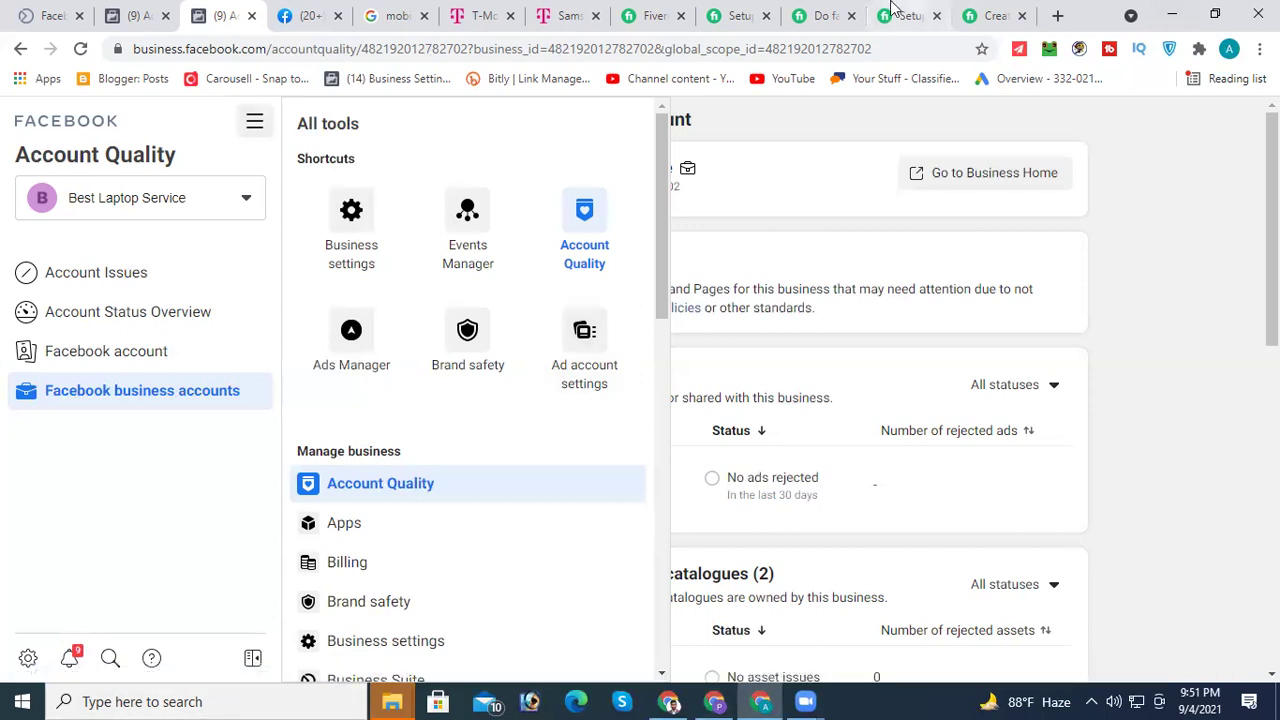
click(822, 699)
click(814, 702)
click(812, 702)
click(796, 624)
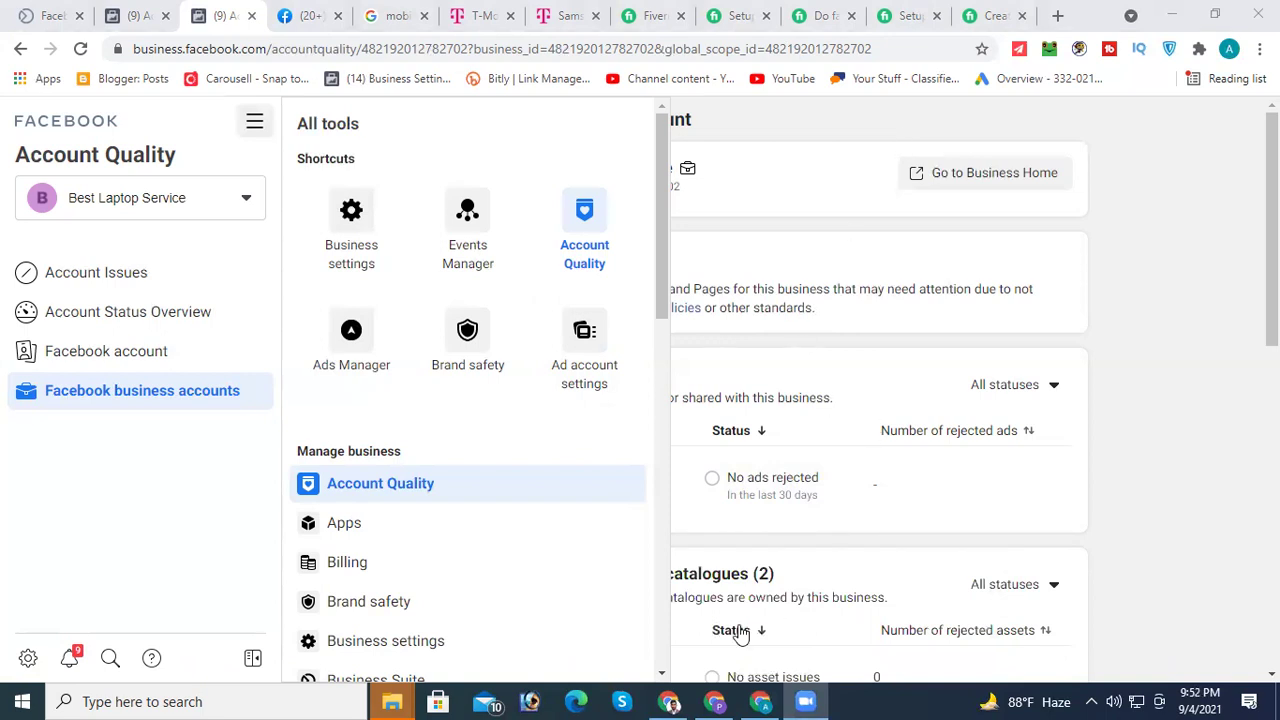
Step: Switch to the other Chrome window with the business account creation form and highlight the business email address
click(730, 700)
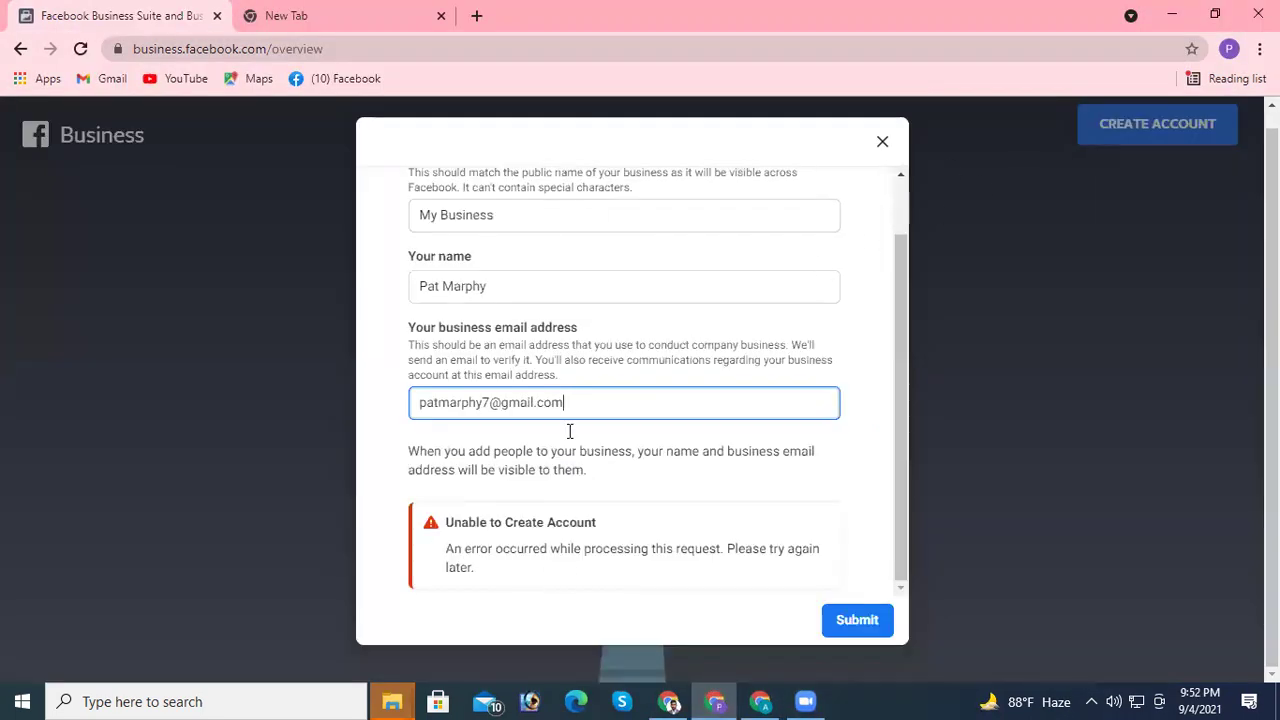
drag(574, 405, 461, 405)
drag(373, 411, 330, 403)
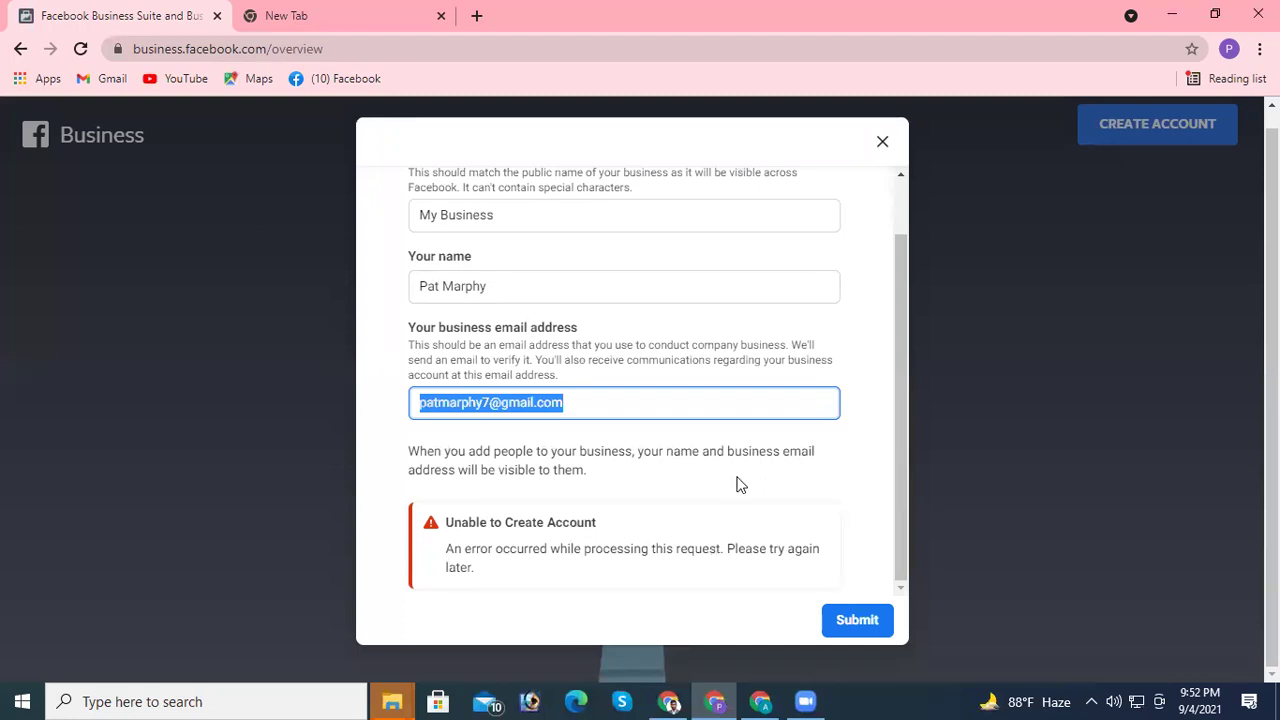
click(808, 700)
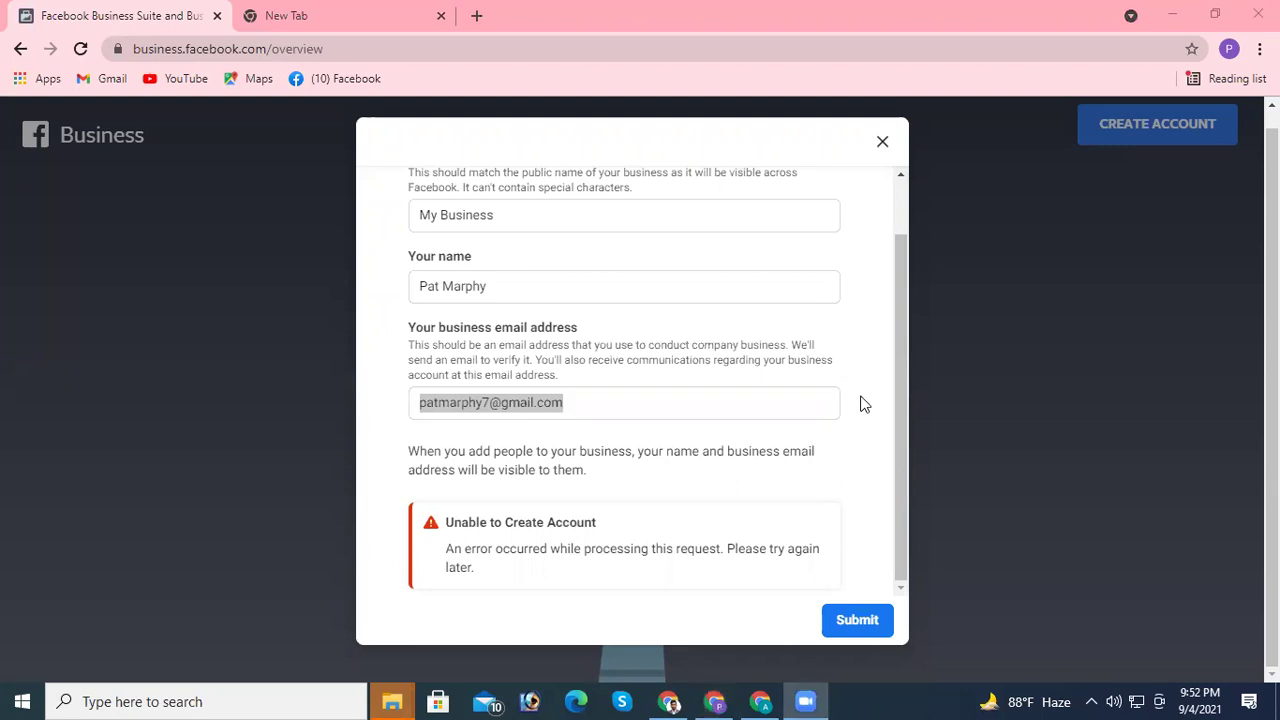